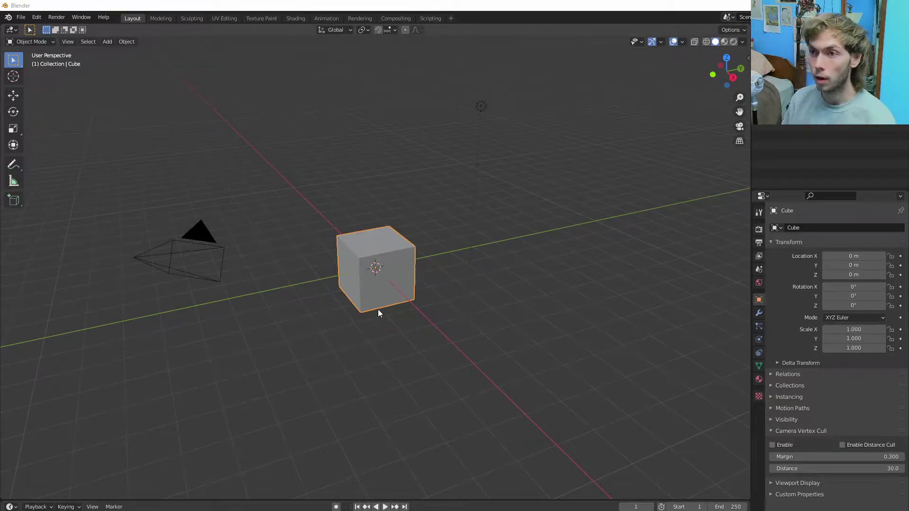
# - Delete the default cube and add a cylinder mesh at the origin
pyautogui.press('x')
pyautogui.click(378, 293)
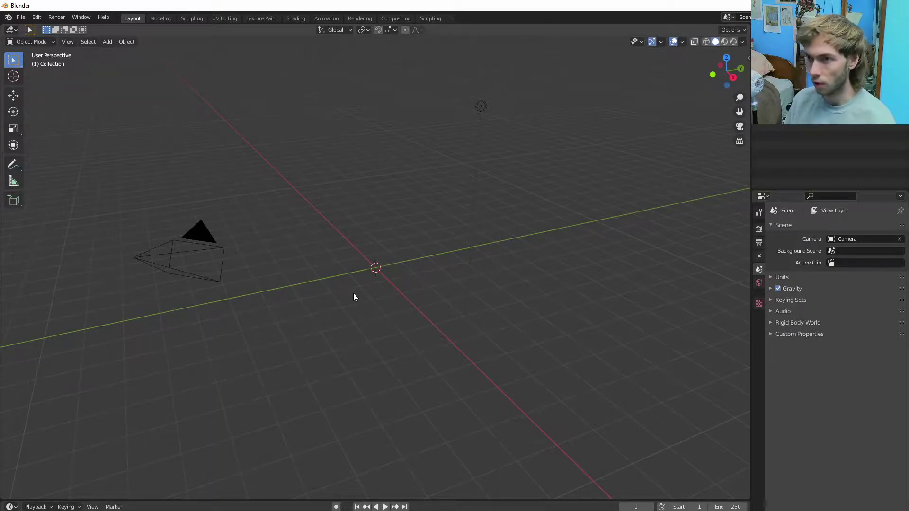
pyautogui.scroll(-3, 478, 355)
pyautogui.scroll(6, 458, 362)
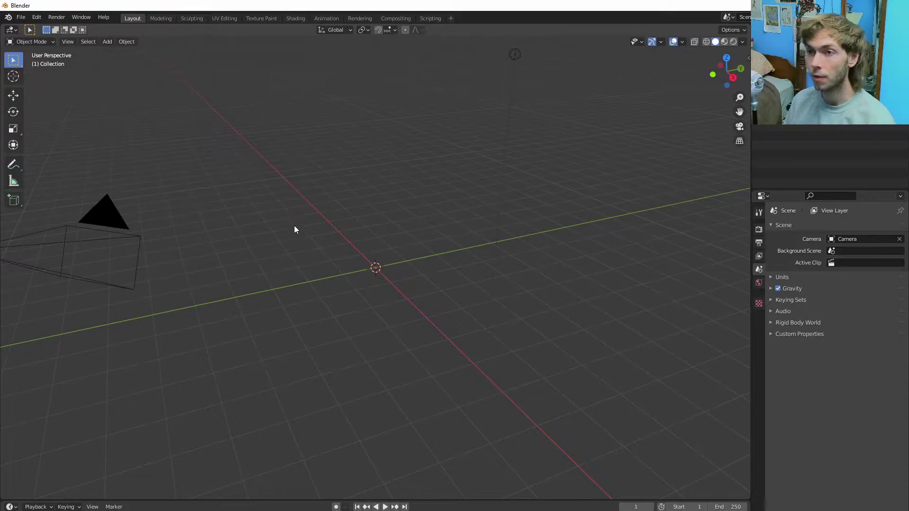
pyautogui.moveTo(429, 353); pyautogui.dragTo(391, 325, button='middle')
pyautogui.hotkey('shift', 'a')
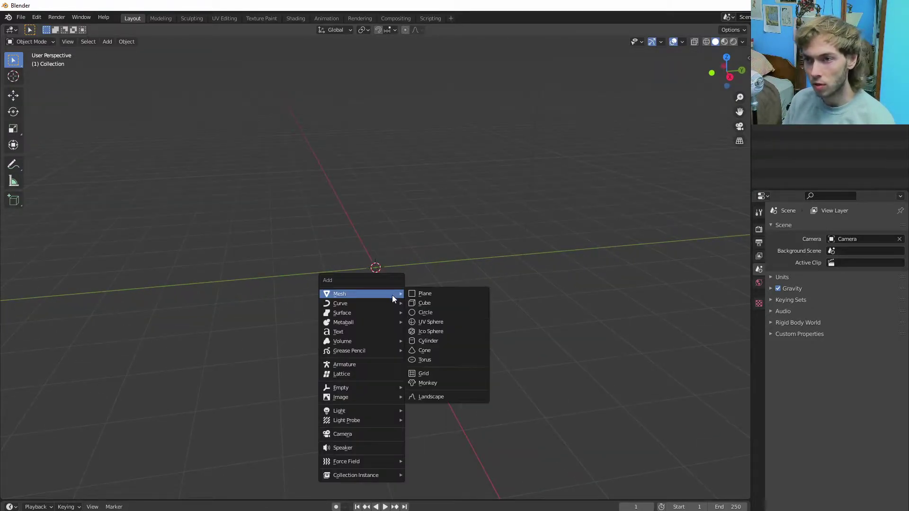
pyautogui.click(436, 340)
# - Rotate the cylinder 90° about the Y axis so it lies on its side
pyautogui.moveTo(434, 319); pyautogui.dragTo(322, 315, button='middle')
pyautogui.moveTo(441, 333); pyautogui.dragTo(450, 326, button='middle')
pyautogui.press('r')
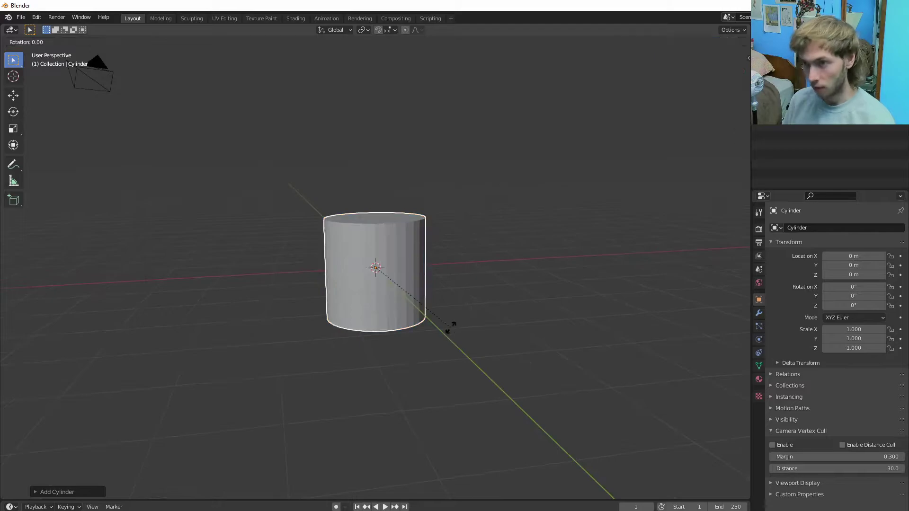
pyautogui.write('y')
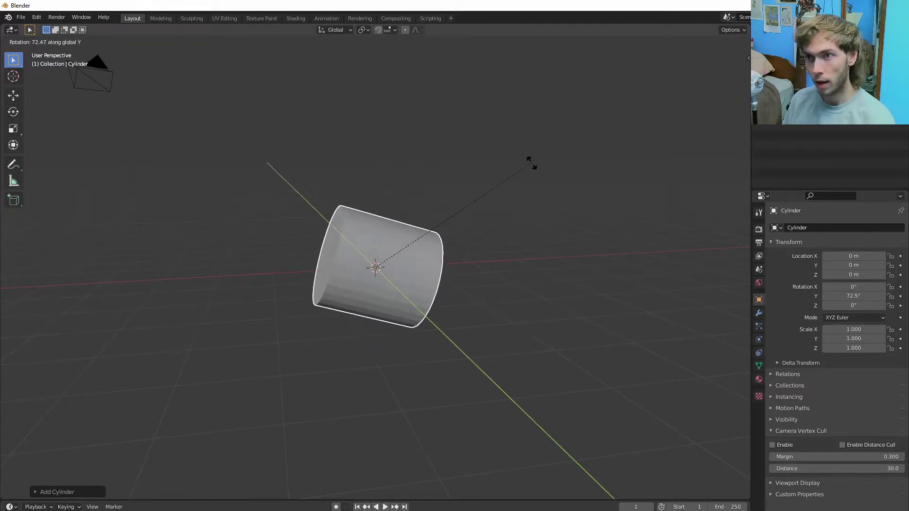
pyautogui.write('100')
pyautogui.press('BackSpace')
pyautogui.press('BackSpace')
pyautogui.press('BackSpace')
pyautogui.write('90')
pyautogui.press('Return')
# - Inset one circular end face of the cylinder by about 0.15 m to form a rim
pyautogui.moveTo(271, 439); pyautogui.dragTo(390, 328, button='middle')
pyautogui.press('Tab')
pyautogui.press('Tab')
pyautogui.press('Tab')
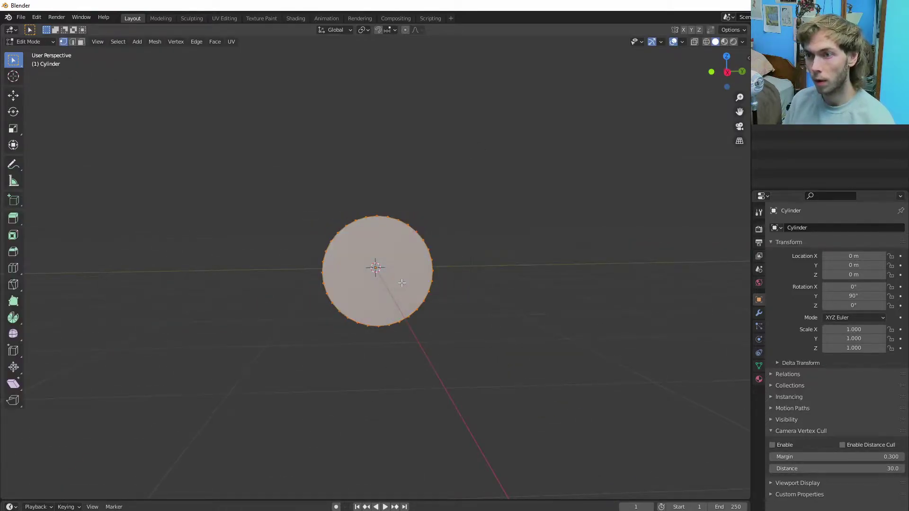
pyautogui.press('3')
pyautogui.hotkey('alt', 'a')
pyautogui.moveTo(408, 284); pyautogui.dragTo(413, 312, button='middle')
pyautogui.scroll(3, 418, 317)
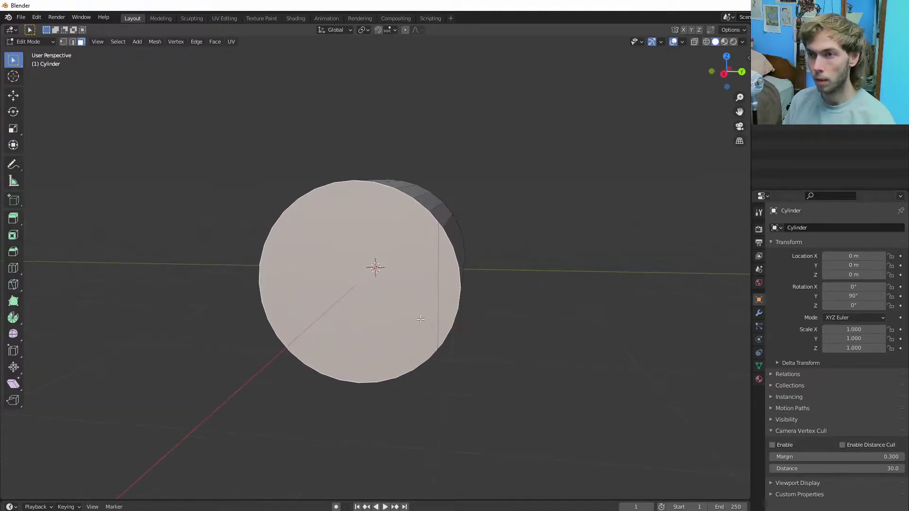
pyautogui.press('i')
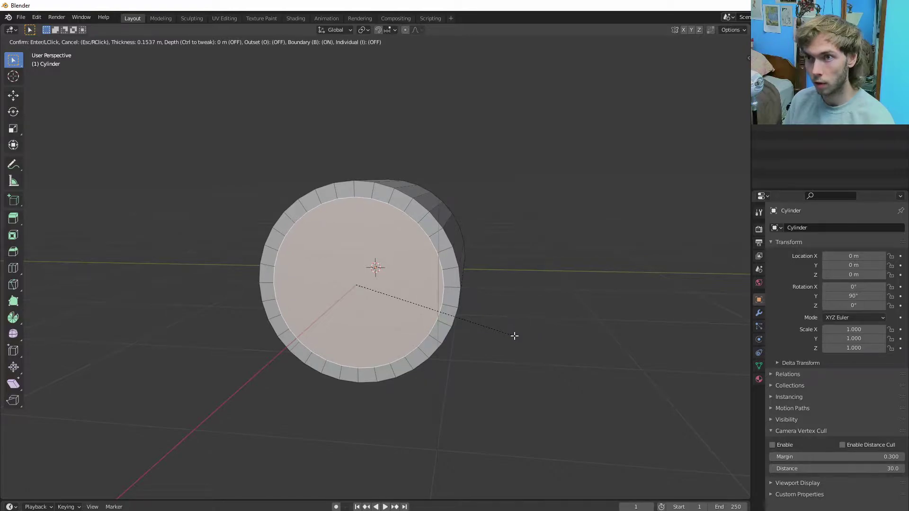
pyautogui.click(514, 335)
# - Extrude the inset end face inward to hollow out the cylinder, and return to Object Mode
pyautogui.press('e')
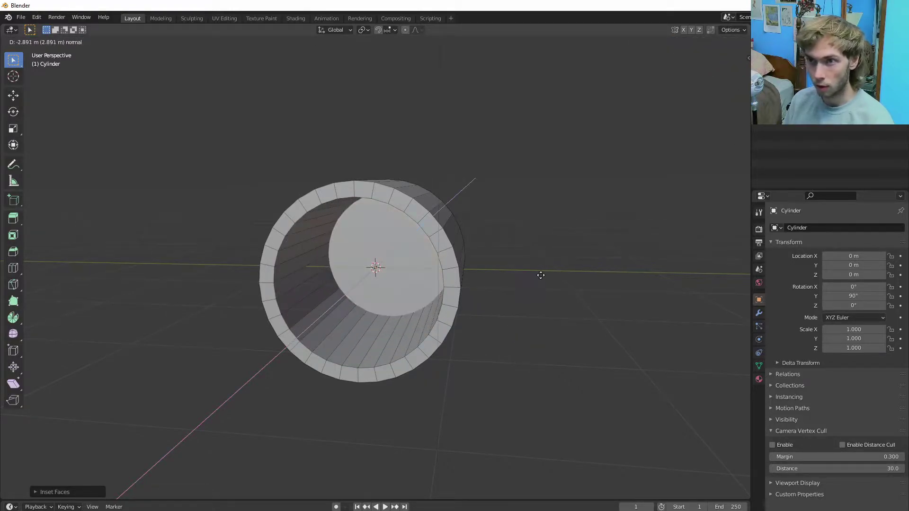
pyautogui.click(529, 286)
pyautogui.moveTo(529, 286); pyautogui.dragTo(481, 330, button='middle')
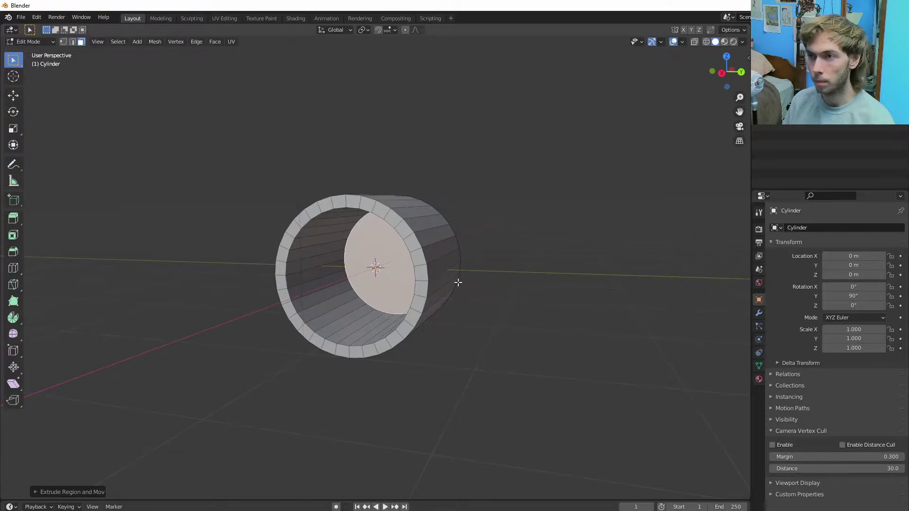
pyautogui.moveTo(454, 273); pyautogui.dragTo(389, 283, button='middle')
pyautogui.press('Tab')
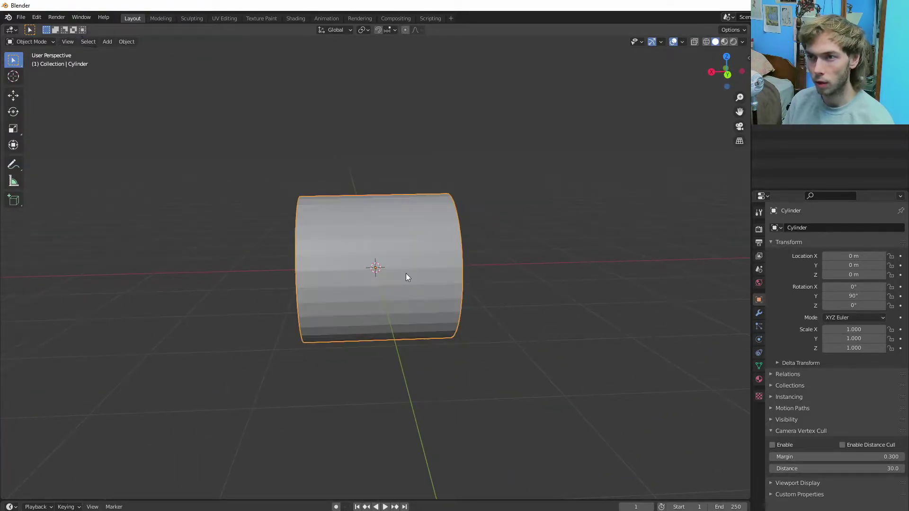
# - Stretch the hollow cylinder along the X axis by a factor of about 1.62
pyautogui.press('s')
pyautogui.press('x')
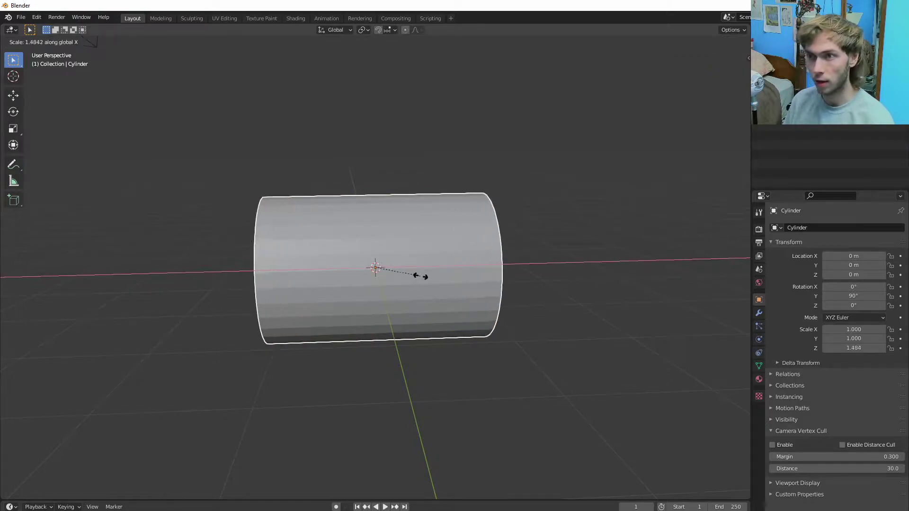
pyautogui.click(410, 302)
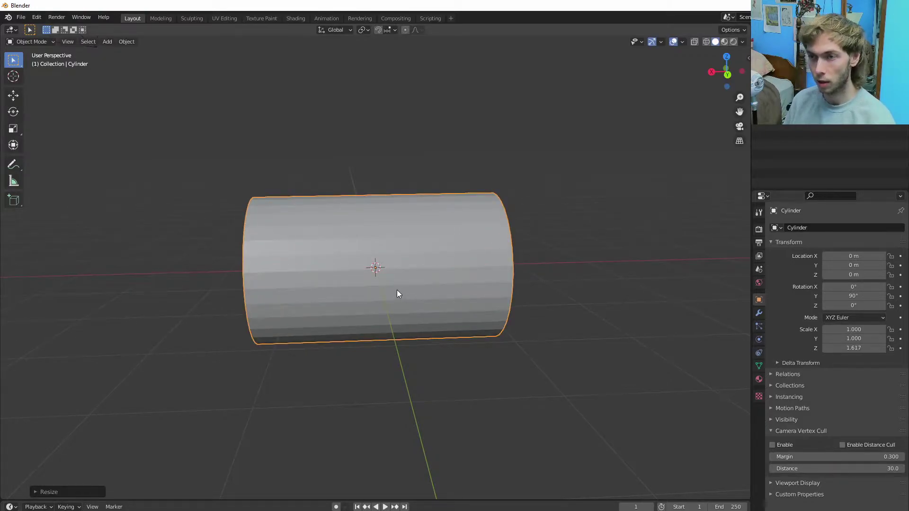
# - Place the 3D cursor on the cylinder's side surface and add a plane there
pyautogui.moveTo(381, 285); pyautogui.dragTo(380, 276, button='middle')
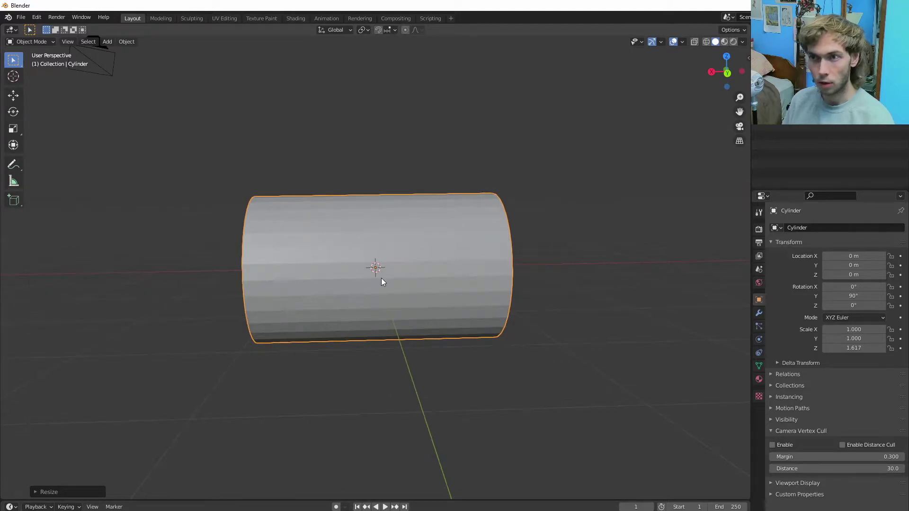
pyautogui.moveTo(380, 308); pyautogui.dragTo(398, 326, button='middle')
pyautogui.hotkey('shift', 'a')
pyautogui.moveTo(389, 325)
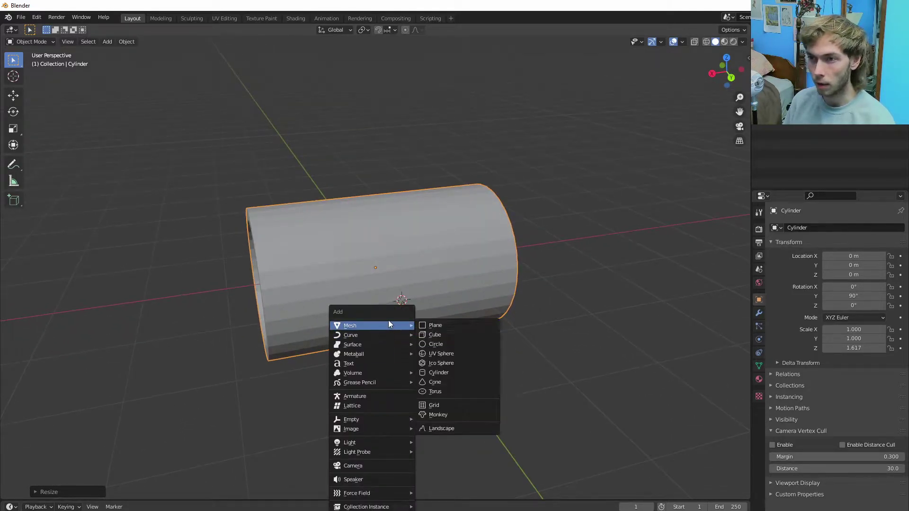
pyautogui.click(447, 326)
# - Rotate the plane -90° about the X axis so it stands upright beside the cylinder
pyautogui.moveTo(488, 362); pyautogui.dragTo(485, 300, button='middle')
pyautogui.press('r')
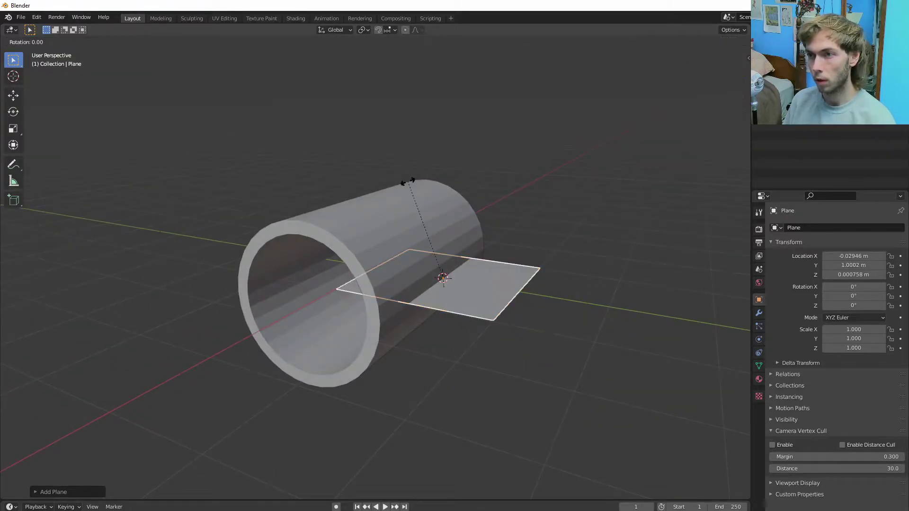
pyautogui.press('x')
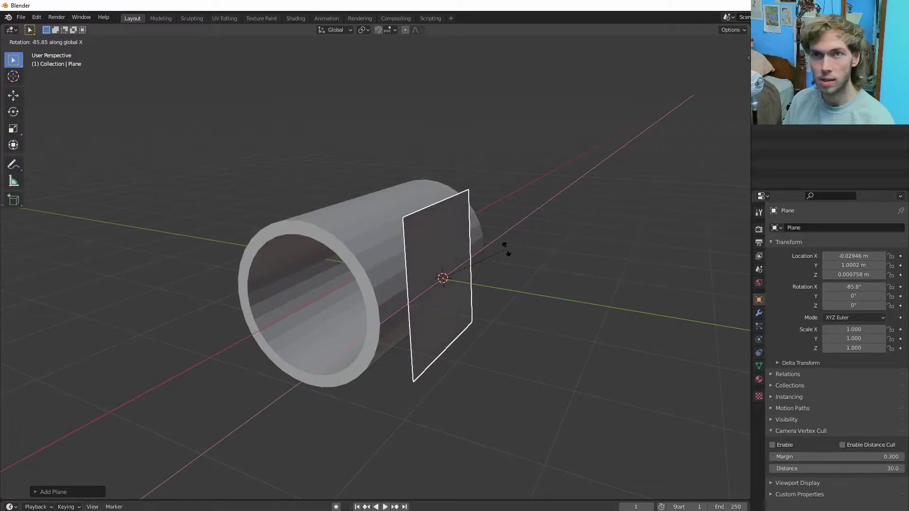
pyautogui.write('-90')
pyautogui.press('Return')
# - Narrow the plane along X to a scale of about 0.1 and raise it about 0.76 m along Z
pyautogui.moveTo(532, 306); pyautogui.dragTo(538, 263, button='middle')
pyautogui.press('s')
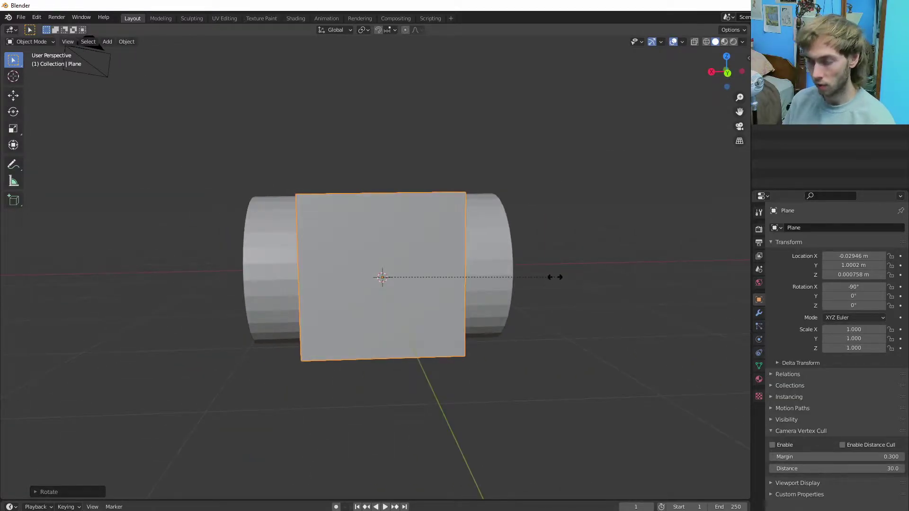
pyautogui.press('x')
pyautogui.click(399, 284)
pyautogui.press('g')
pyautogui.press('z')
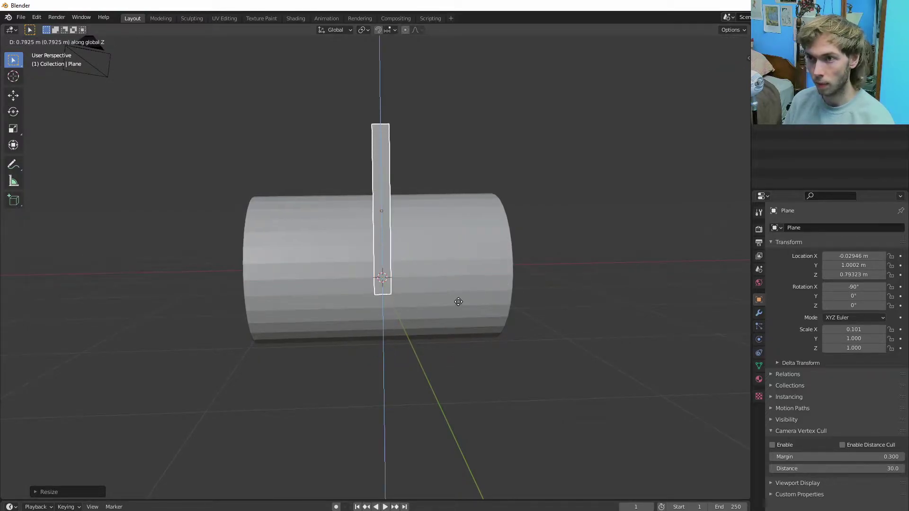
pyautogui.click(458, 308)
# - Extrude the strip's upper edge about 2.32 m along negative Y, over the cylinder to its far side
pyautogui.moveTo(368, 335); pyautogui.dragTo(476, 349, button='middle')
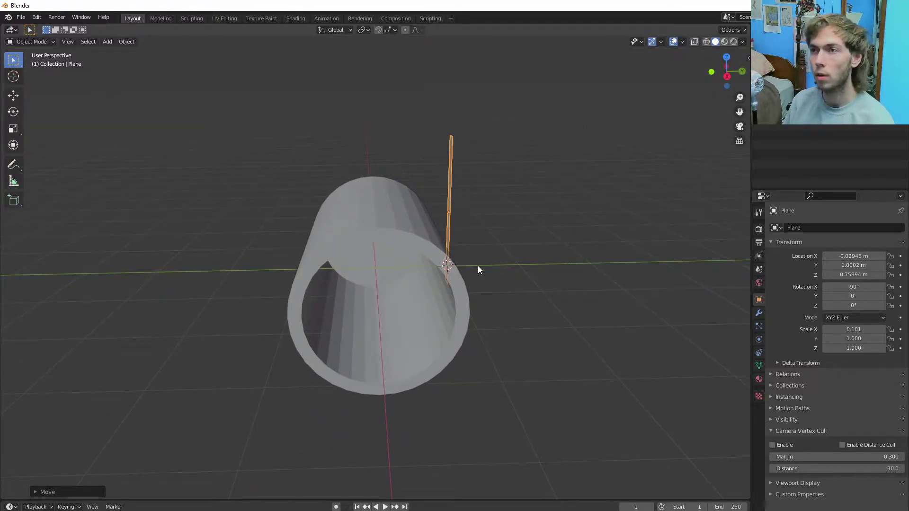
pyautogui.moveTo(478, 270)
pyautogui.mouseDown(button='middle')
pyautogui.moveTo(489, 255)
pyautogui.moveTo(481, 209)
pyautogui.moveTo(416, 266)
pyautogui.moveTo(392, 242)
pyautogui.moveTo(412, 258)
pyautogui.moveTo(363, 244)
pyautogui.mouseUp(button='middle')
pyautogui.press('Tab')
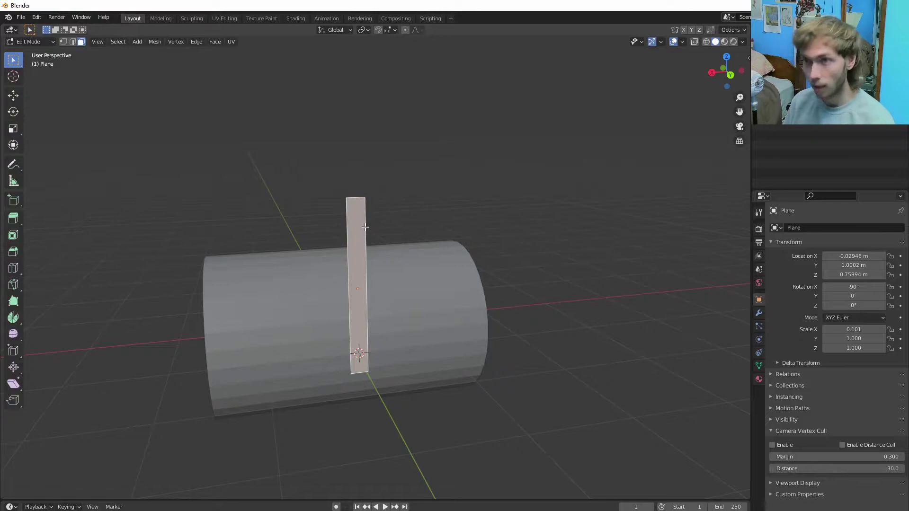
pyautogui.press('2')
pyautogui.click(354, 198)
pyautogui.moveTo(354, 197); pyautogui.dragTo(406, 282, button='middle')
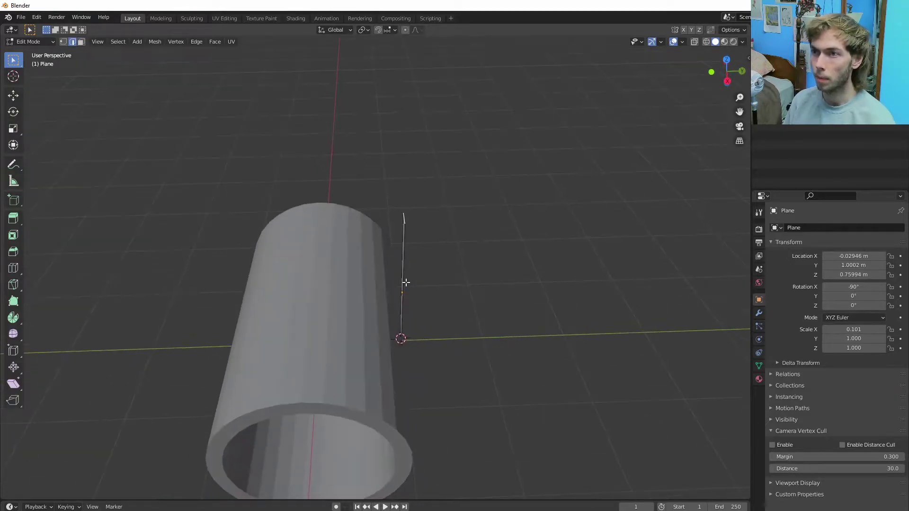
pyautogui.press('e')
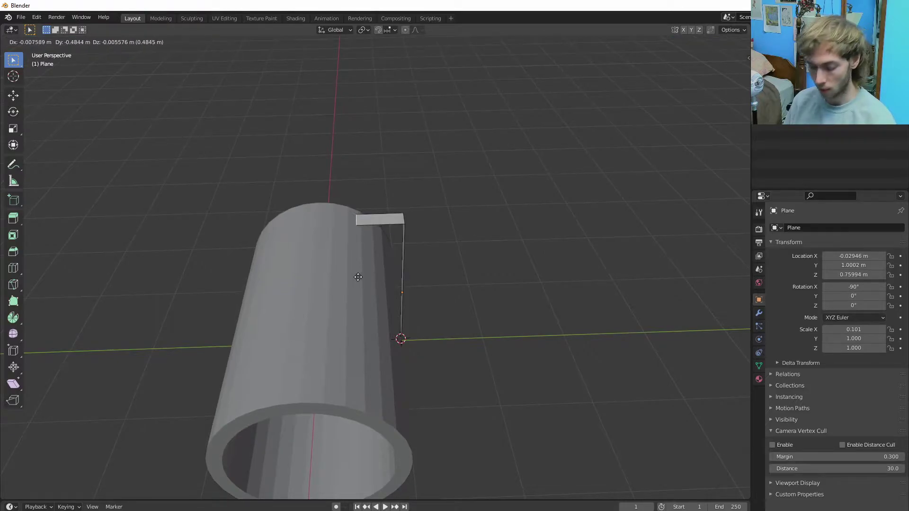
pyautogui.press('y')
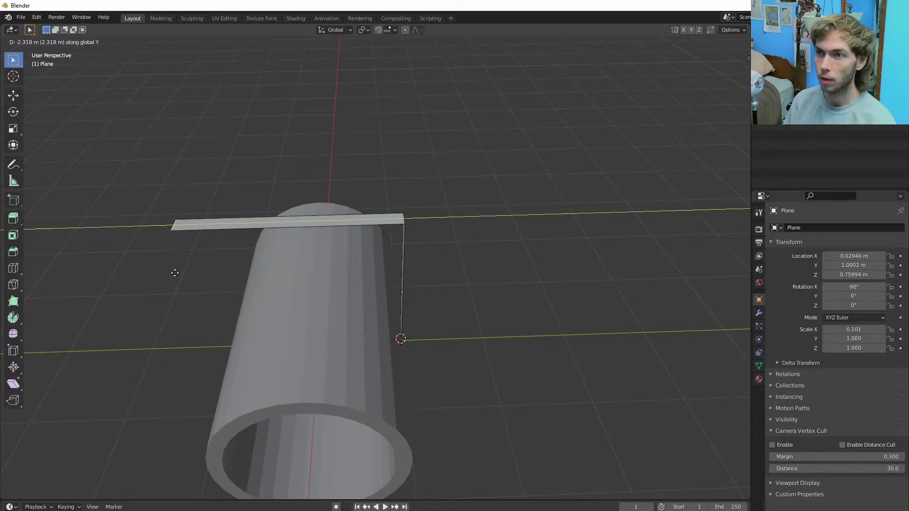
pyautogui.click(175, 272)
# - Extrude the free end edge of the strip about 1.84 m downward along Z
pyautogui.moveTo(175, 279); pyautogui.dragTo(228, 238, button='middle')
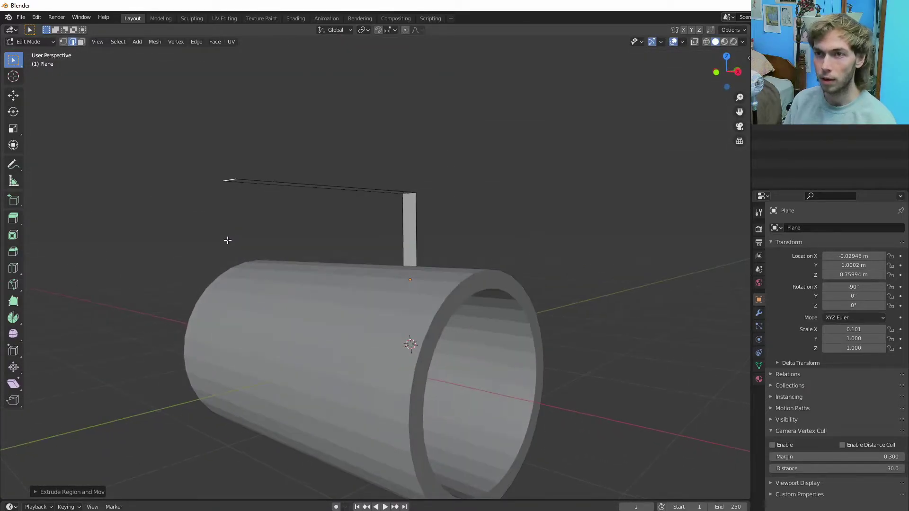
pyautogui.press('e')
pyautogui.press('z')
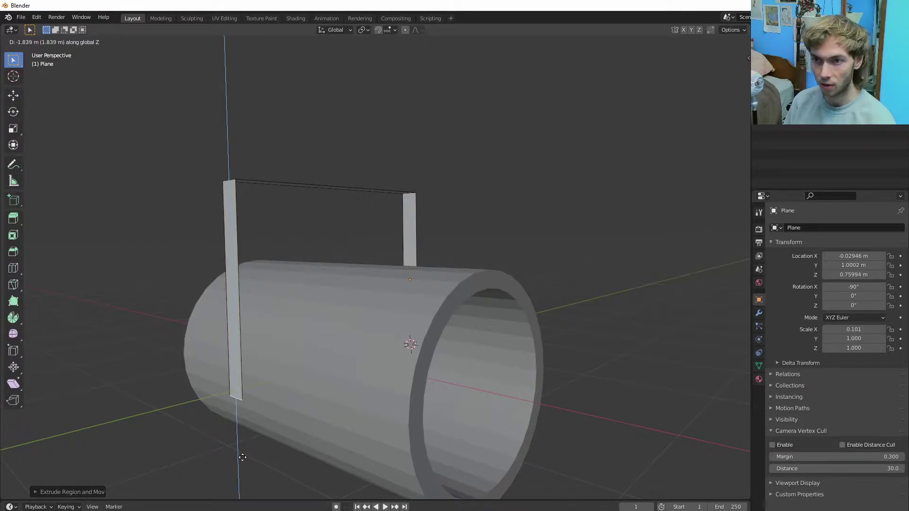
pyautogui.click(242, 459)
# - Select the bottom edge of the newly extruded vertical strip and move it slightly further down along Z
pyautogui.moveTo(325, 457); pyautogui.dragTo(287, 440, button='middle')
pyautogui.click(724, 70)
pyautogui.scroll(3, 430, 419)
pyautogui.scroll(-1, 417, 397)
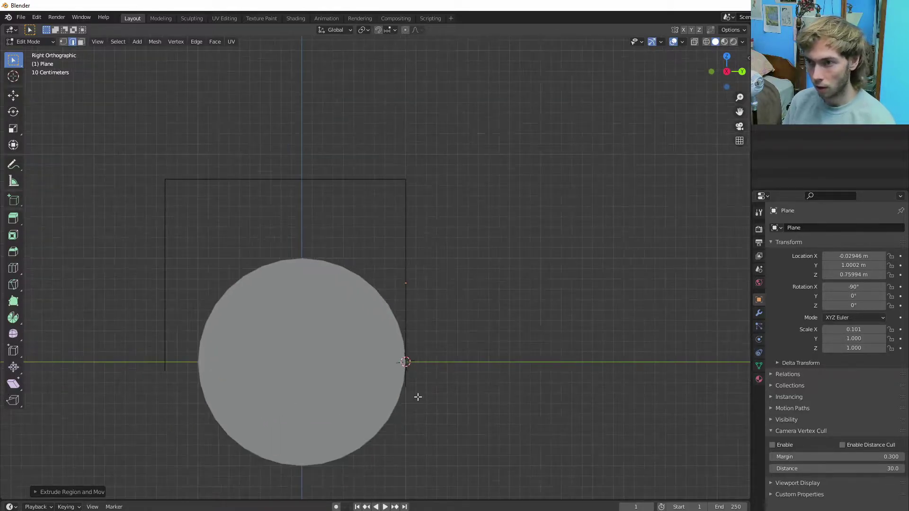
pyautogui.click(164, 371)
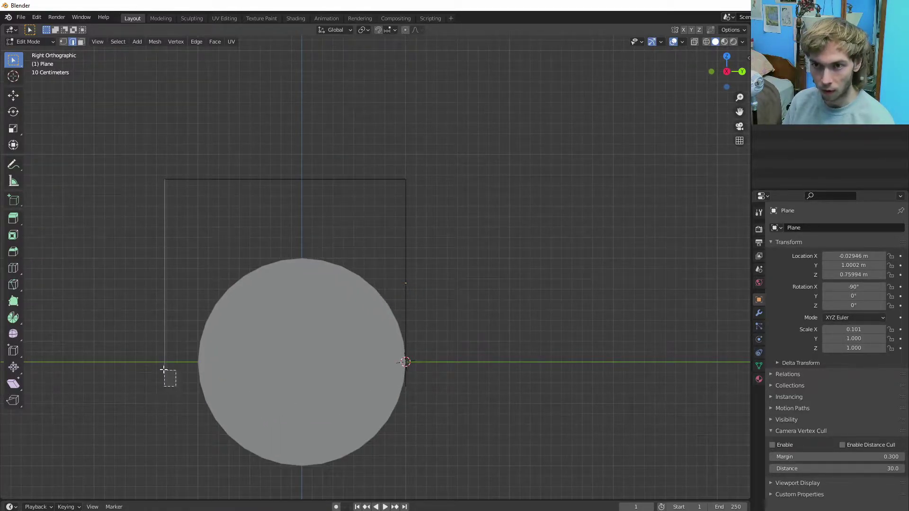
pyautogui.moveTo(162, 382); pyautogui.dragTo(223, 381, button='middle')
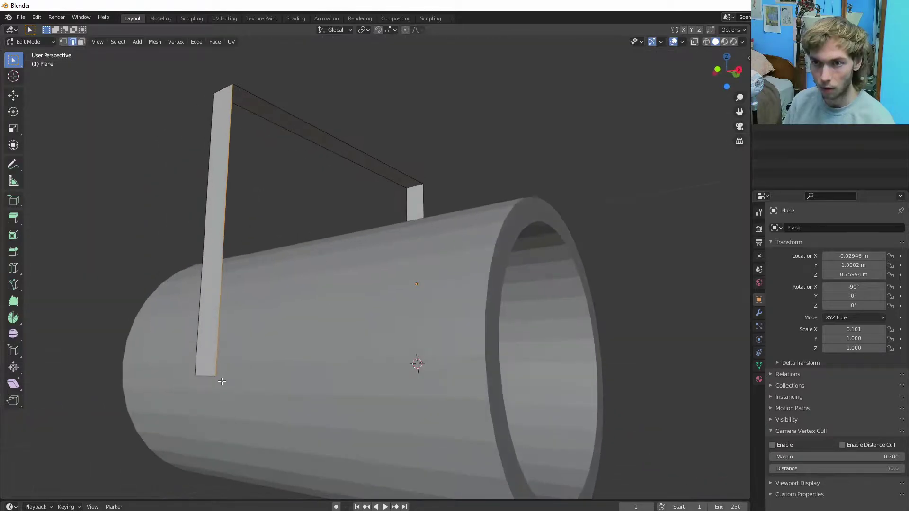
pyautogui.click(209, 377)
pyautogui.moveTo(309, 392); pyautogui.dragTo(653, 90, button='middle')
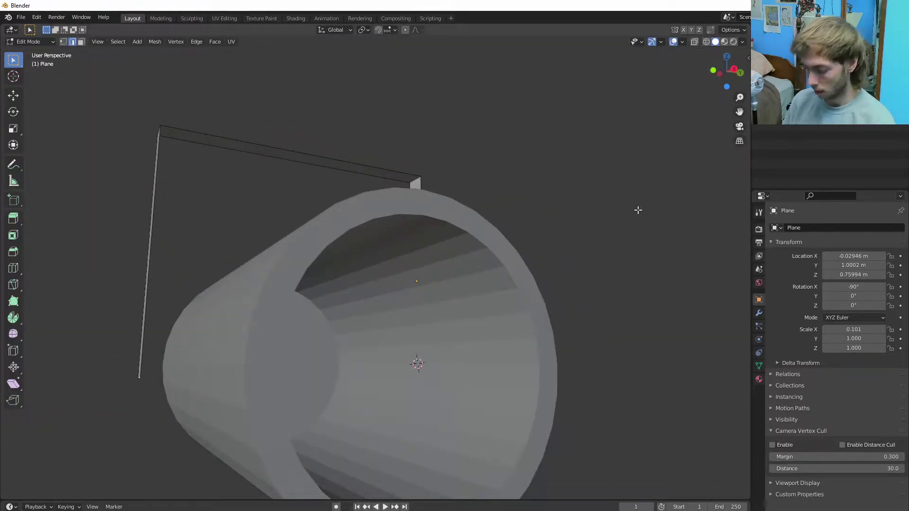
pyautogui.press('KP_1')
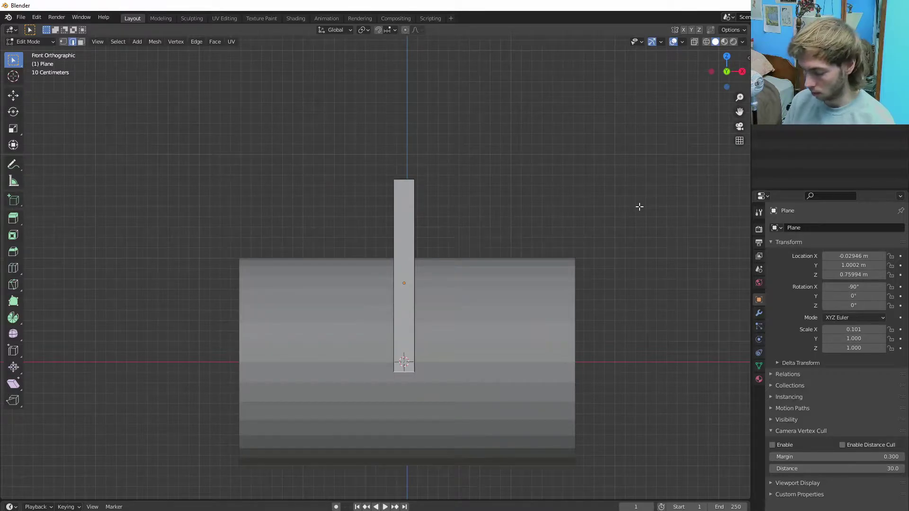
pyautogui.press('KP_3')
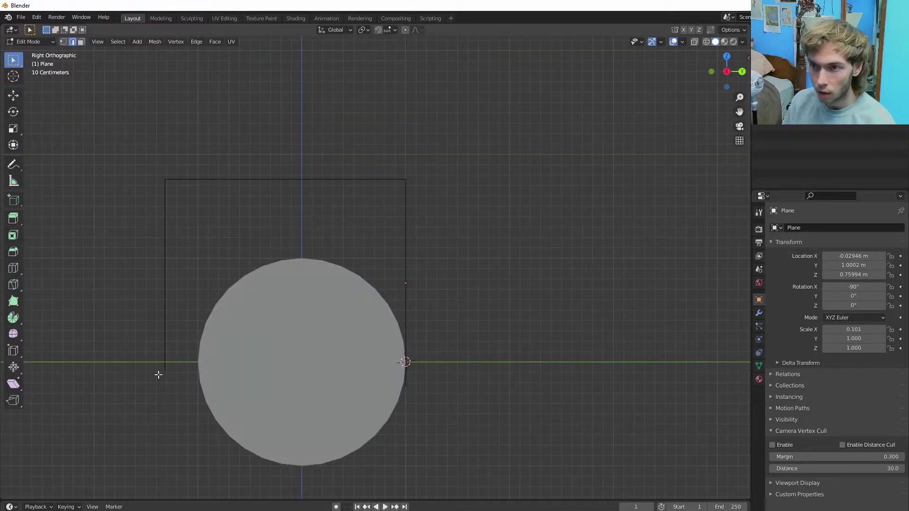
pyautogui.press('g')
pyautogui.press('z')
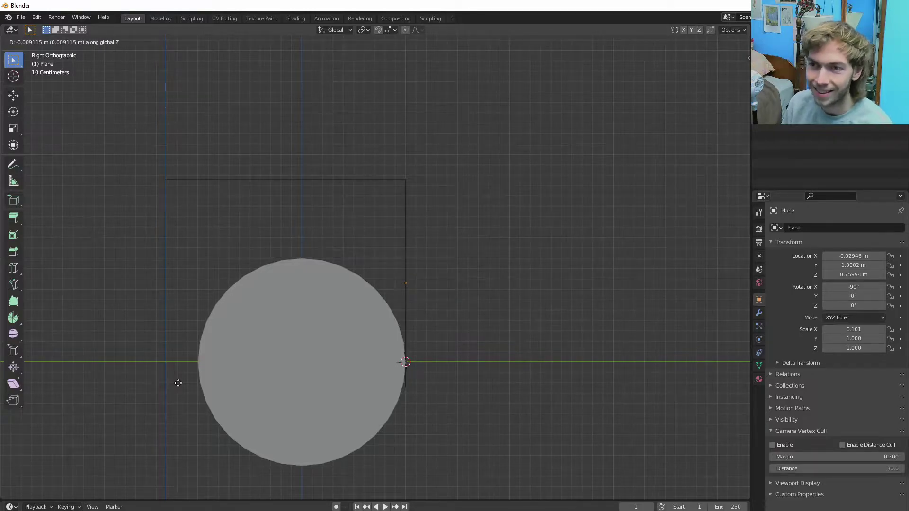
pyautogui.click(179, 389)
pyautogui.press('g')
pyautogui.press('z')
pyautogui.click(180, 396)
# - Move the strip's far vertical face about 0.319 m along positive Y so it touches the cylinder's side
pyautogui.moveTo(180, 397); pyautogui.dragTo(308, 349, button='middle')
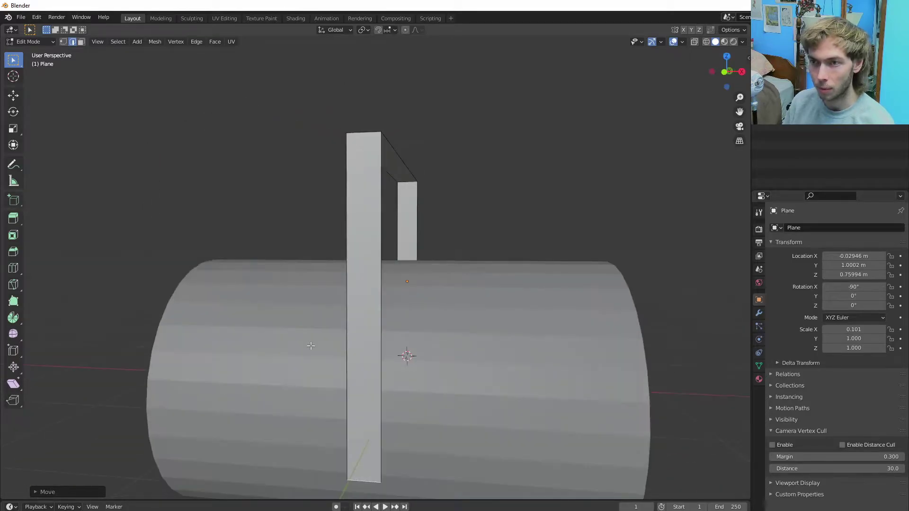
pyautogui.press('3')
pyautogui.click(350, 288)
pyautogui.moveTo(350, 288); pyautogui.dragTo(386, 333, button='middle')
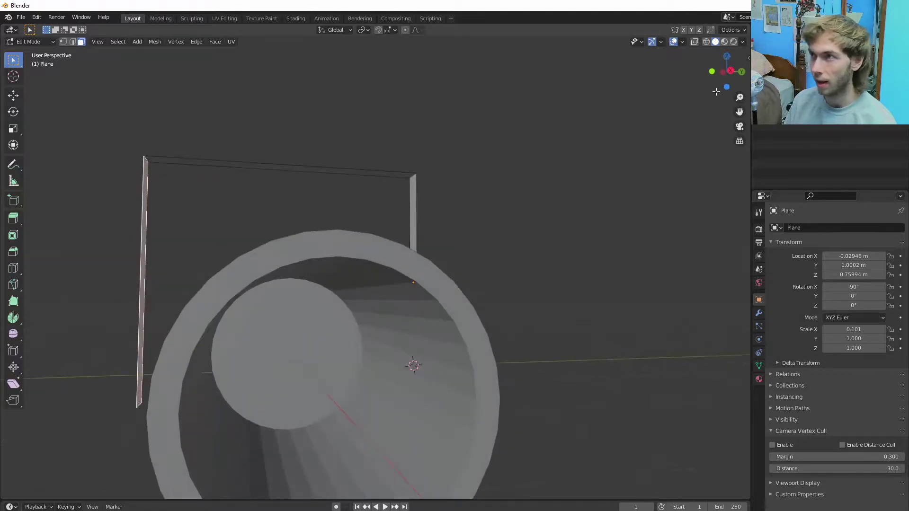
pyautogui.click(728, 90)
pyautogui.click(731, 71)
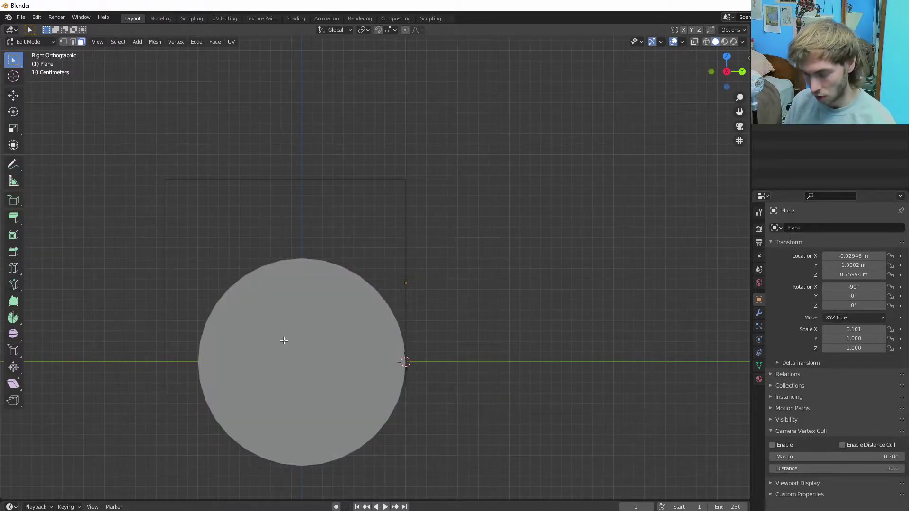
pyautogui.rightClick(266, 335)
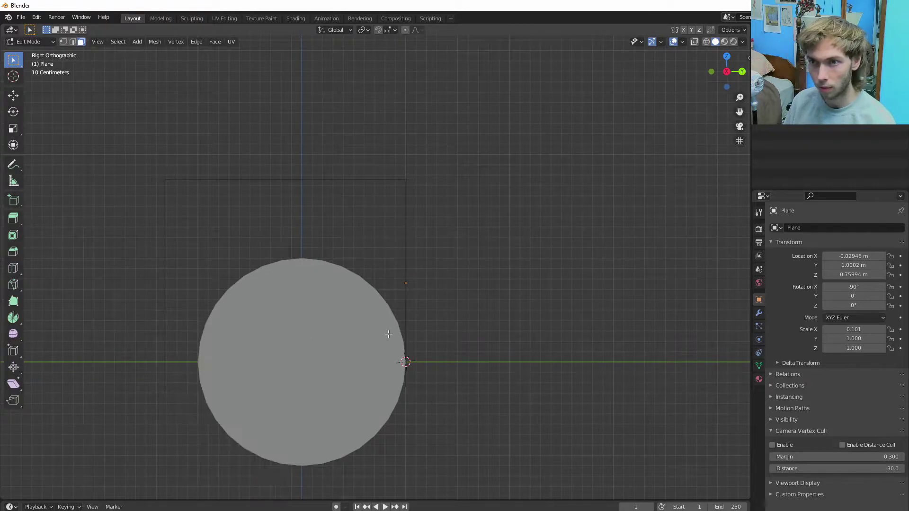
pyautogui.moveTo(270, 344); pyautogui.dragTo(351, 347, button='middle')
pyautogui.click(296, 321)
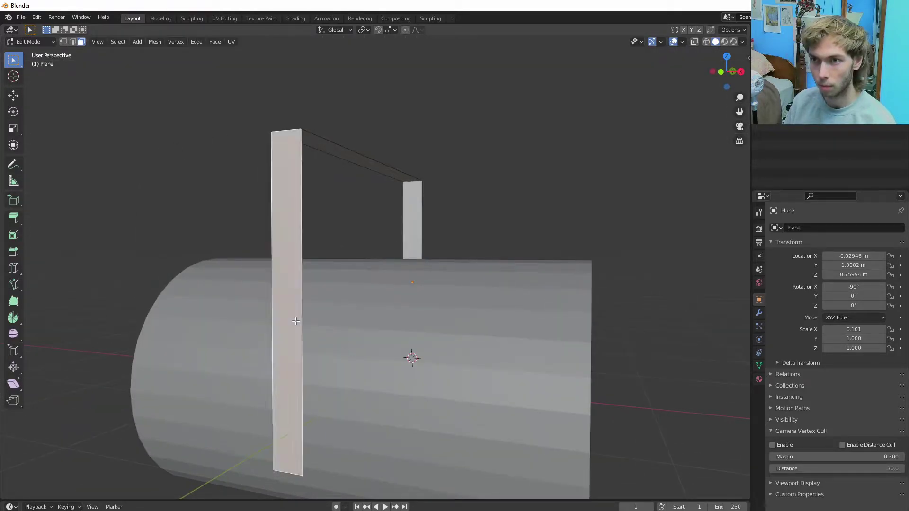
pyautogui.click(740, 71)
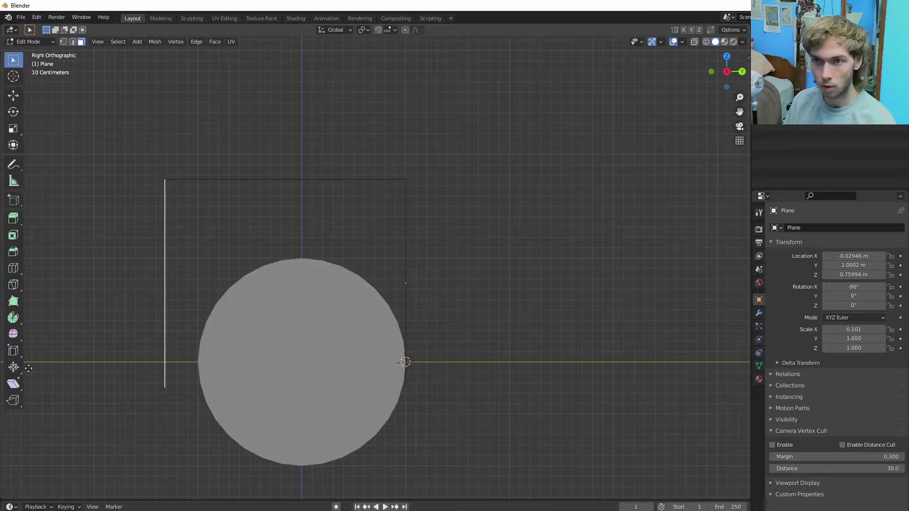
pyautogui.press('g')
pyautogui.press('y')
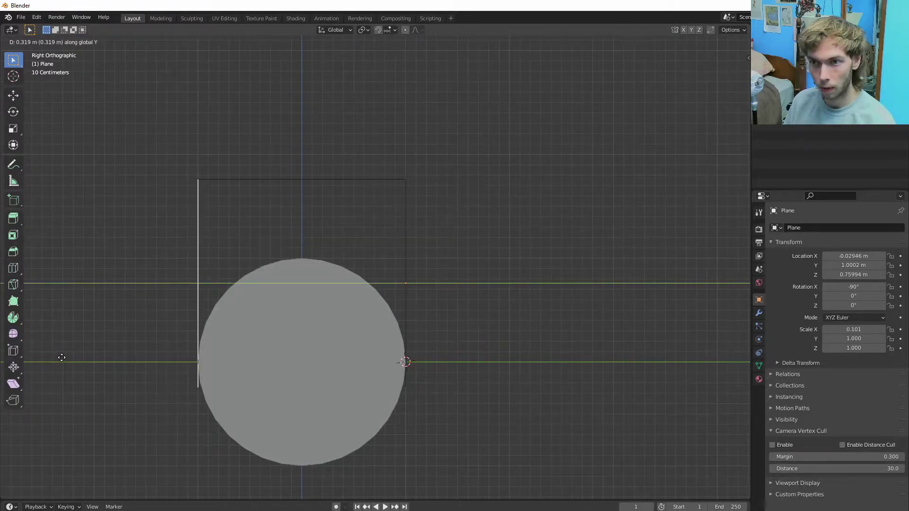
pyautogui.click(62, 357)
# - Bevel the two upper corner edges of the strip with several segments to round its bends
pyautogui.moveTo(62, 360); pyautogui.dragTo(289, 425, button='middle')
pyautogui.moveTo(512, 253); pyautogui.dragTo(469, 257, button='middle')
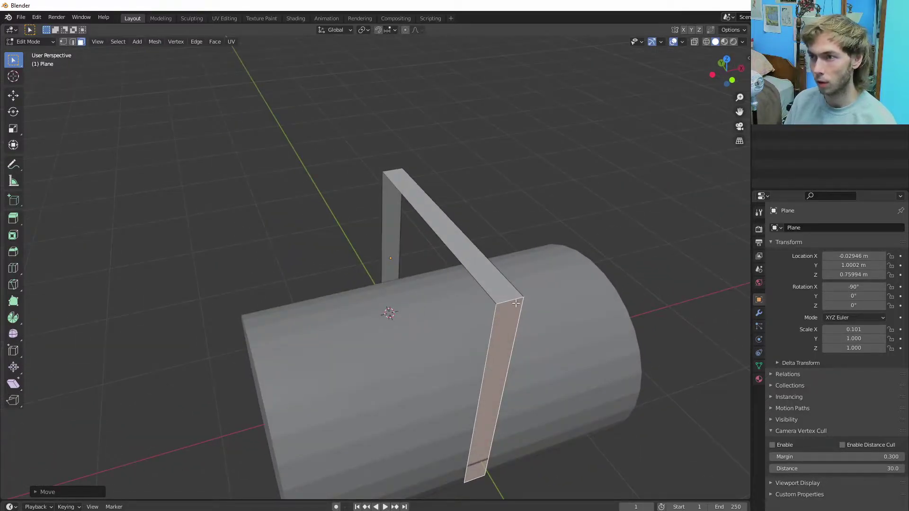
pyautogui.press('2')
pyautogui.hotkey('alt', 'a')
pyautogui.moveTo(439, 275); pyautogui.dragTo(442, 236, button='middle')
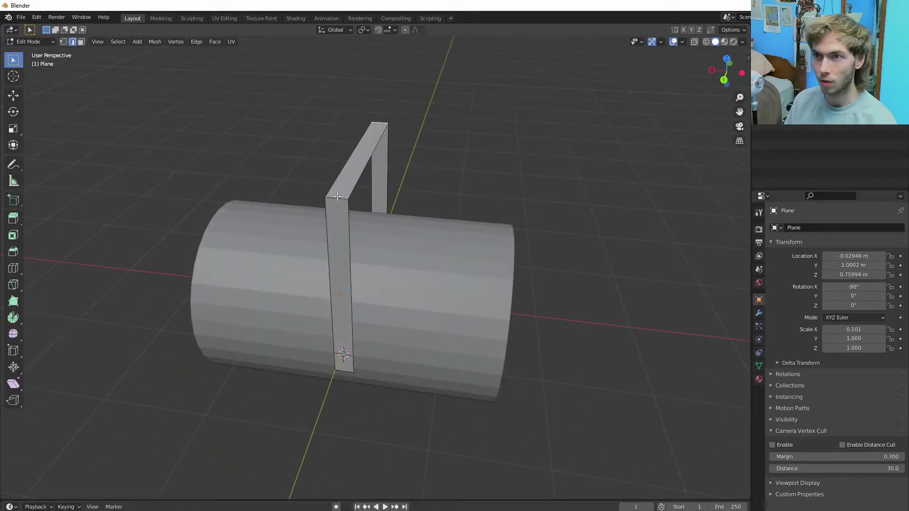
pyautogui.moveTo(316, 252); pyautogui.dragTo(402, 243, button='middle')
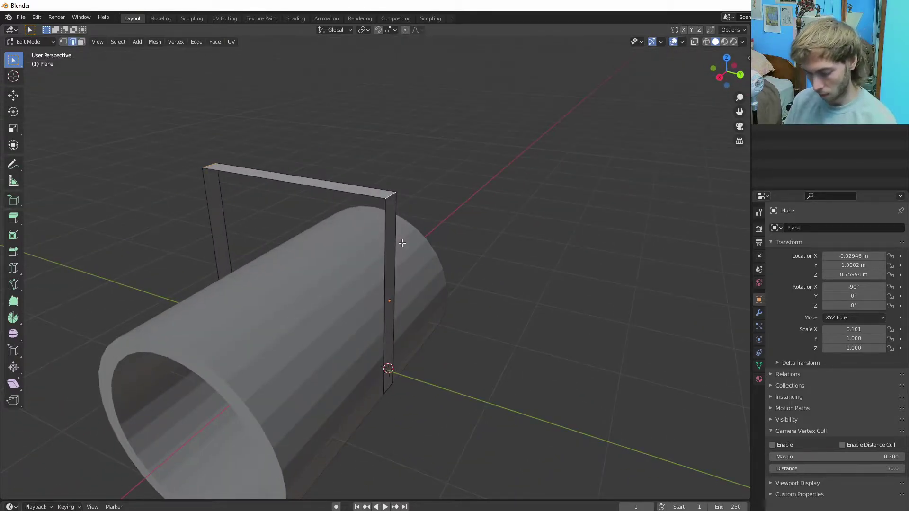
pyautogui.hotkey('ctrl', 'b')
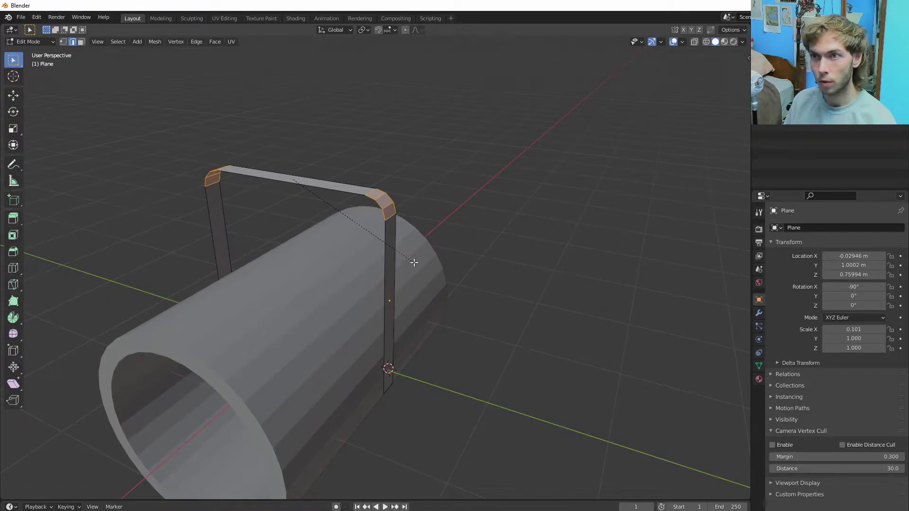
pyautogui.click(413, 260)
# - Nudge the strip's far vertical face slightly outward along negative Y, just clear of the cylinder's surface
pyautogui.moveTo(414, 260); pyautogui.dragTo(499, 288, button='middle')
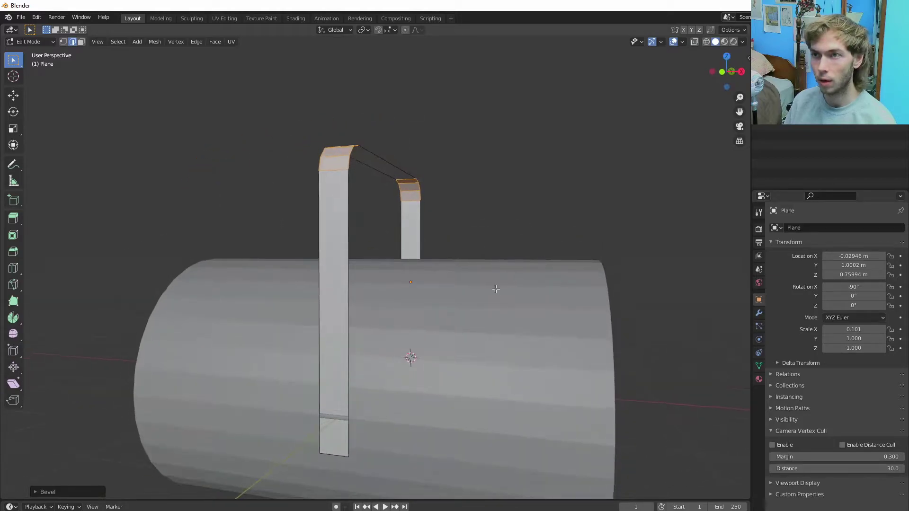
pyautogui.moveTo(393, 354); pyautogui.dragTo(316, 344, button='middle')
pyautogui.press('3')
pyautogui.hotkey('alt', 'a')
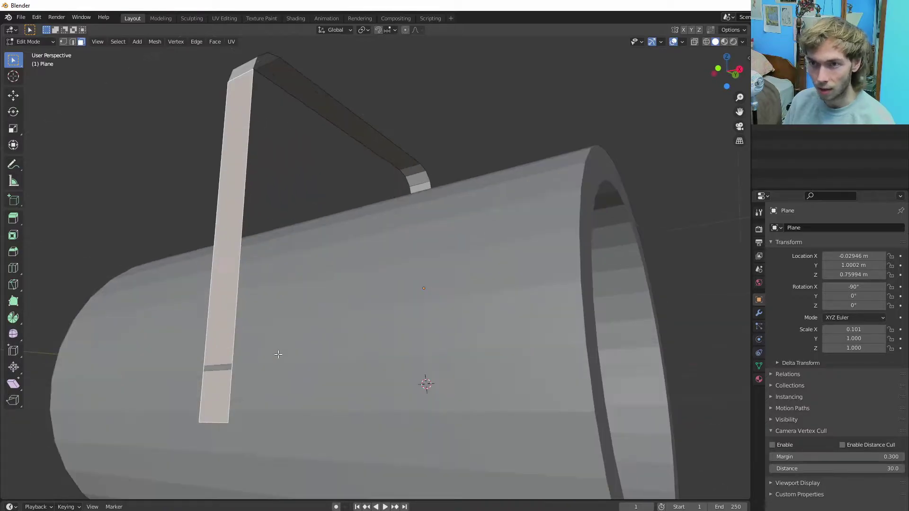
pyautogui.press('g')
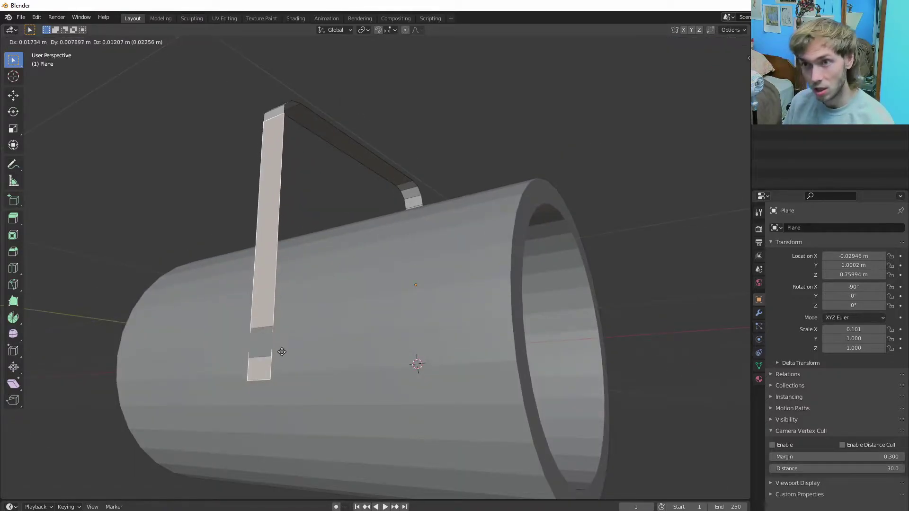
pyautogui.press('y')
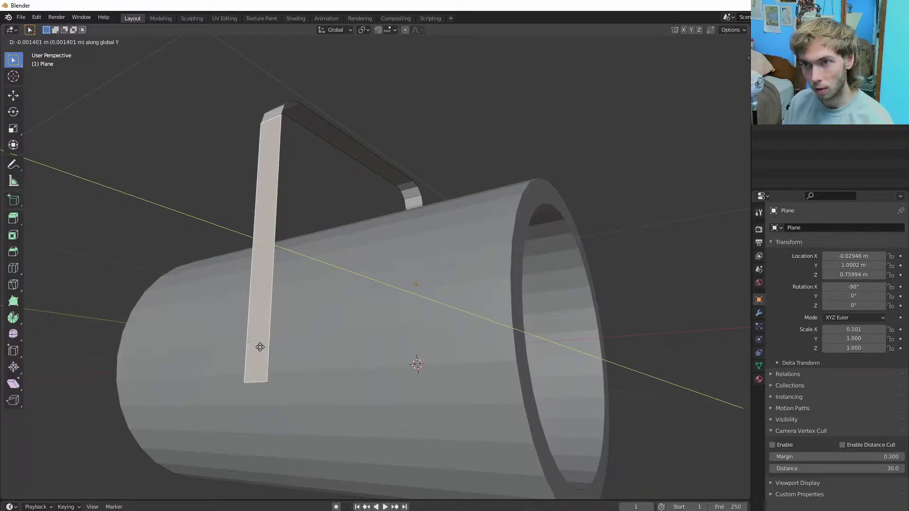
pyautogui.click(260, 347)
# - Reset the 3D cursor to the world origin and add a cylinder there within the strip's mesh
pyautogui.moveTo(260, 347); pyautogui.dragTo(354, 365, button='middle')
pyautogui.scroll(-4, 324, 381)
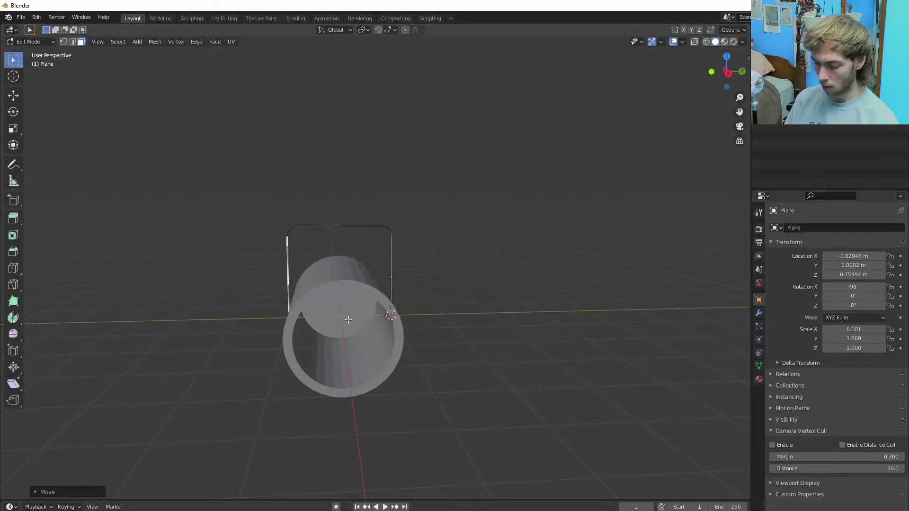
pyautogui.hotkey('shift', 's')
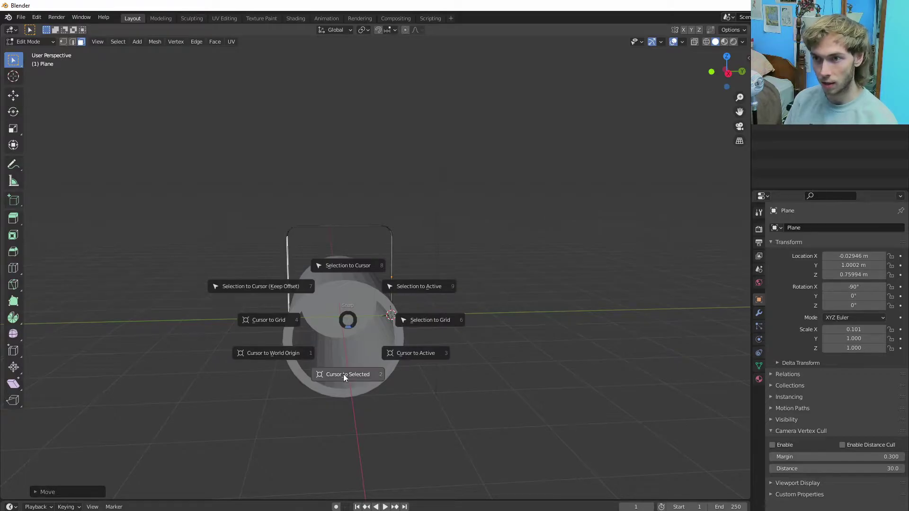
pyautogui.click(302, 356)
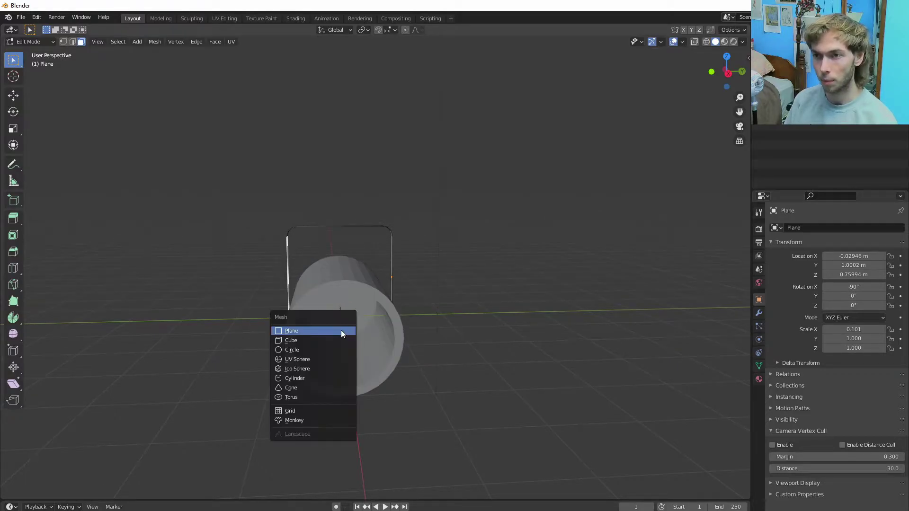
pyautogui.click(318, 378)
# - Flatten the new cylinder to about 0.064 along Z and scale it uniformly to about 0.78 to fit inside the tube
pyautogui.moveTo(413, 367); pyautogui.dragTo(483, 359, button='middle')
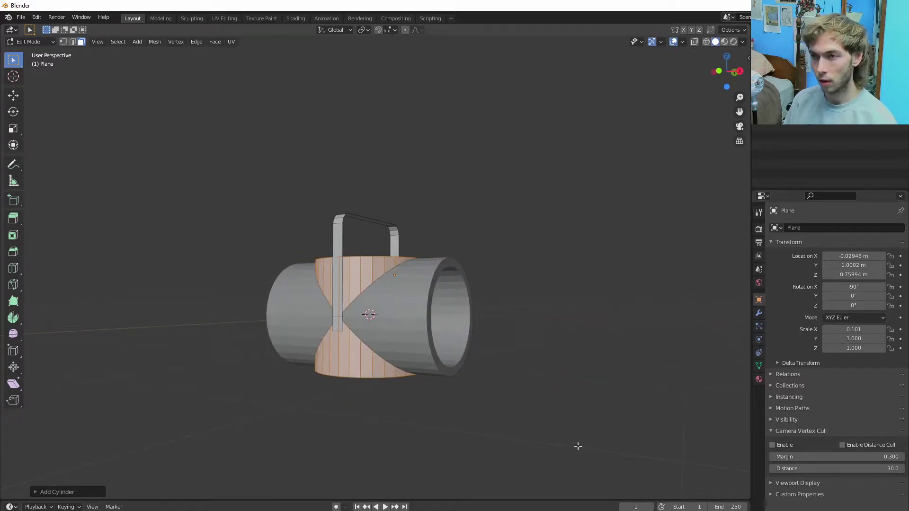
pyautogui.press('s')
pyautogui.press('z')
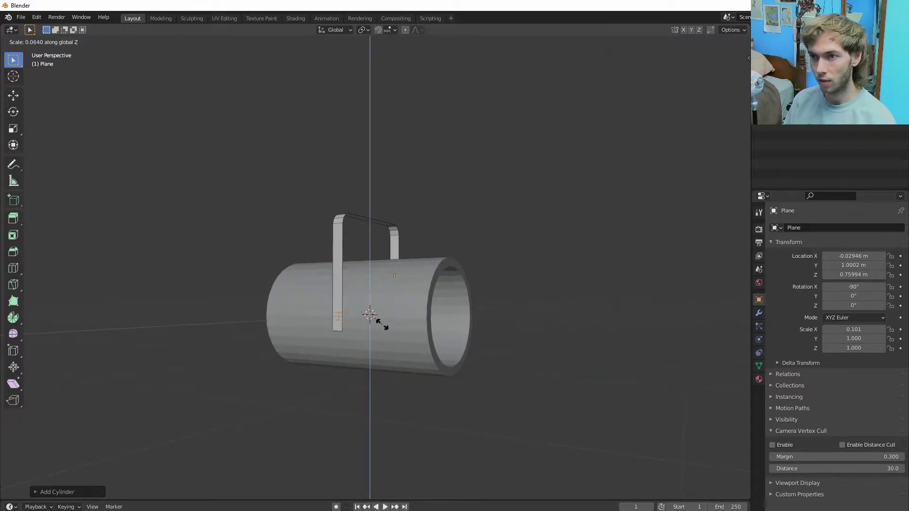
pyautogui.click(382, 324)
pyautogui.moveTo(533, 370); pyautogui.dragTo(524, 349, button='middle')
pyautogui.press('s')
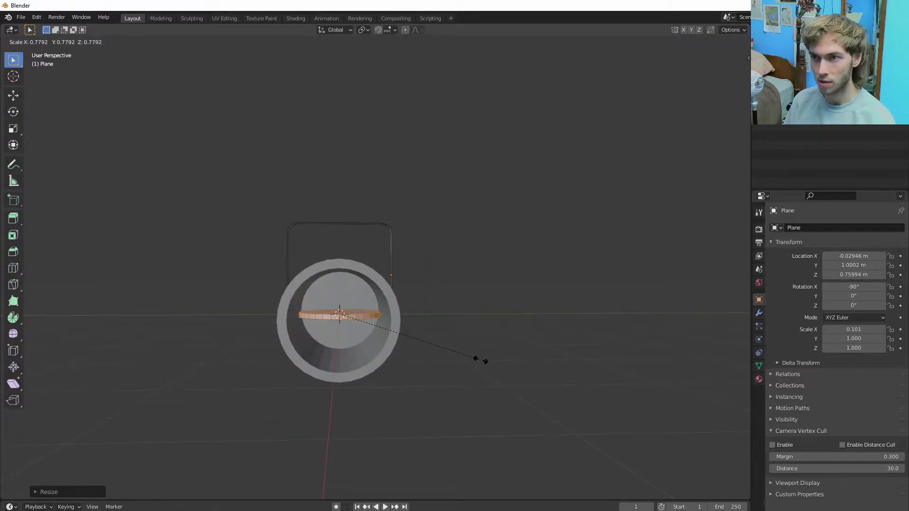
pyautogui.click(480, 360)
# - Rotate the flat disc about the global Y axis until it stands upright across the tube
pyautogui.moveTo(481, 360); pyautogui.dragTo(447, 367, button='middle')
pyautogui.press('r')
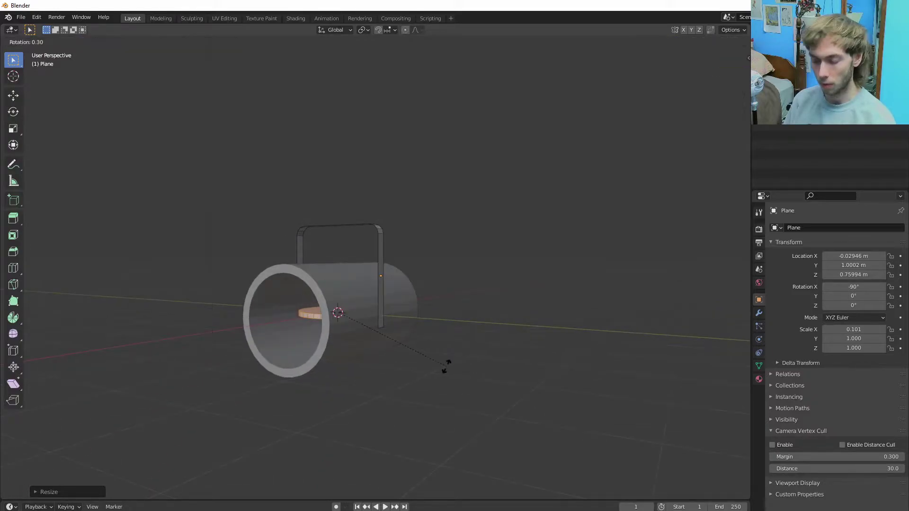
pyautogui.press('y')
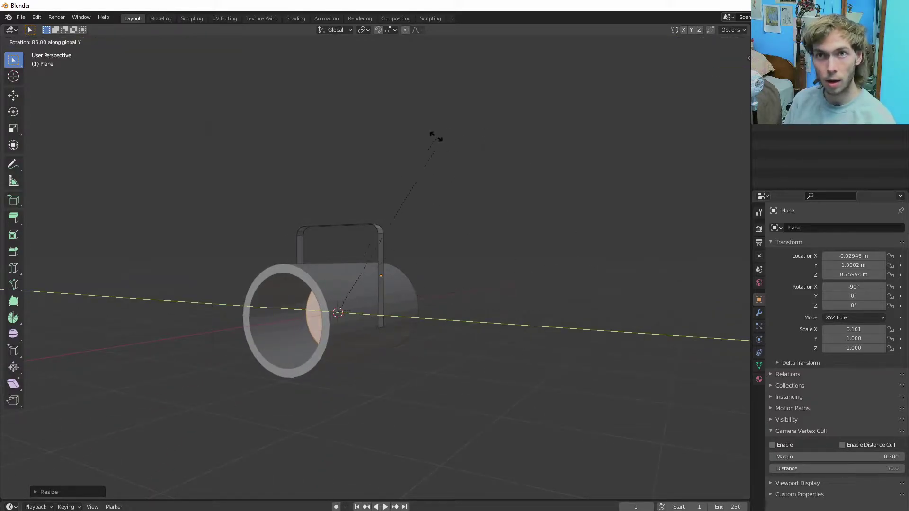
pyautogui.click(419, 139)
# - Move the disc about 1.34 m along positive X to sit just inside the tube's open end
pyautogui.moveTo(364, 355)
pyautogui.mouseDown(button='middle')
pyautogui.moveTo(395, 359)
pyautogui.moveTo(369, 367)
pyautogui.mouseUp(button='middle')
pyautogui.press('g')
pyautogui.press('y')
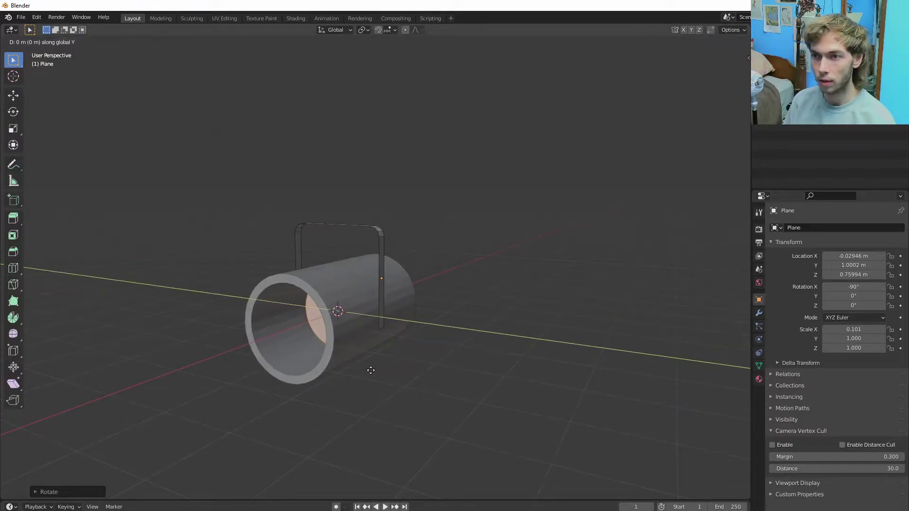
pyautogui.press('x')
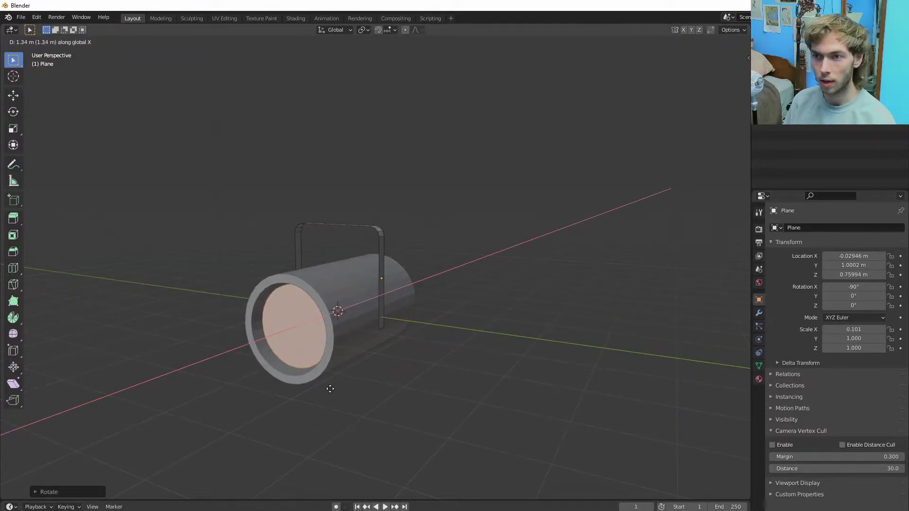
pyautogui.click(336, 388)
# - Create a new material for the strip and disc object and name it "flood light front"
pyautogui.moveTo(336, 388); pyautogui.dragTo(342, 376, button='middle')
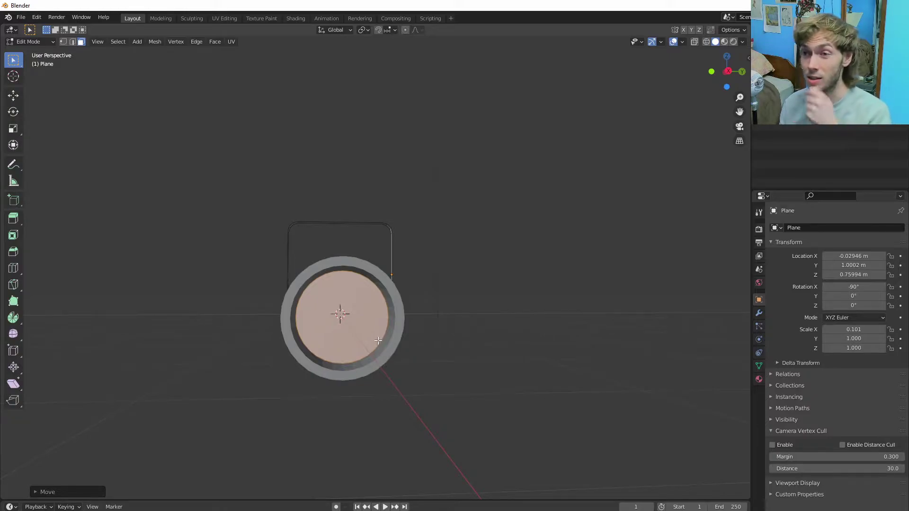
pyautogui.scroll(2, 399, 356)
pyautogui.moveTo(399, 356); pyautogui.dragTo(342, 400, button='middle')
pyautogui.moveTo(370, 350); pyautogui.dragTo(348, 366, button='middle')
pyautogui.click(758, 379)
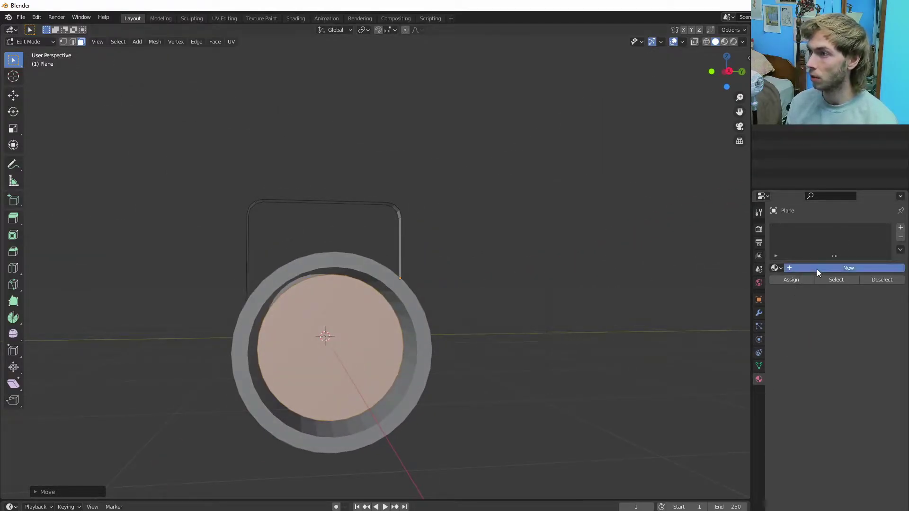
pyautogui.click(816, 268)
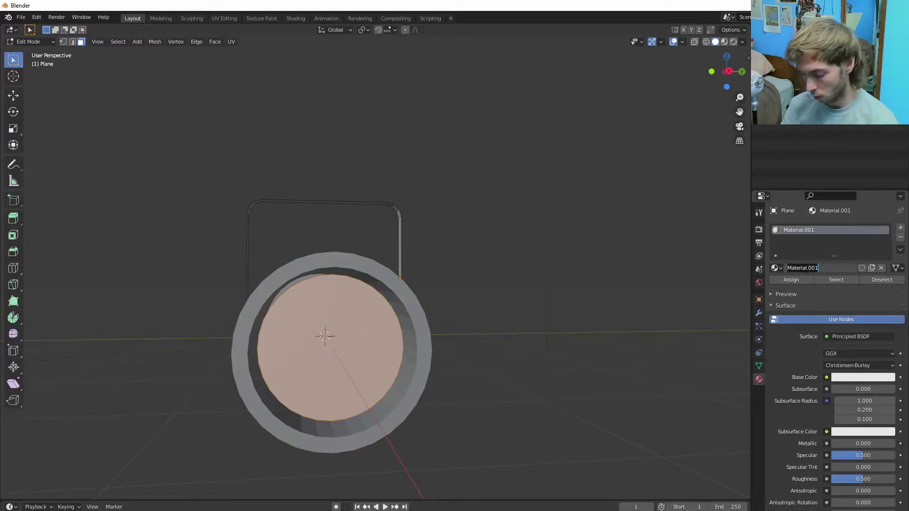
pyautogui.write('flood light front')
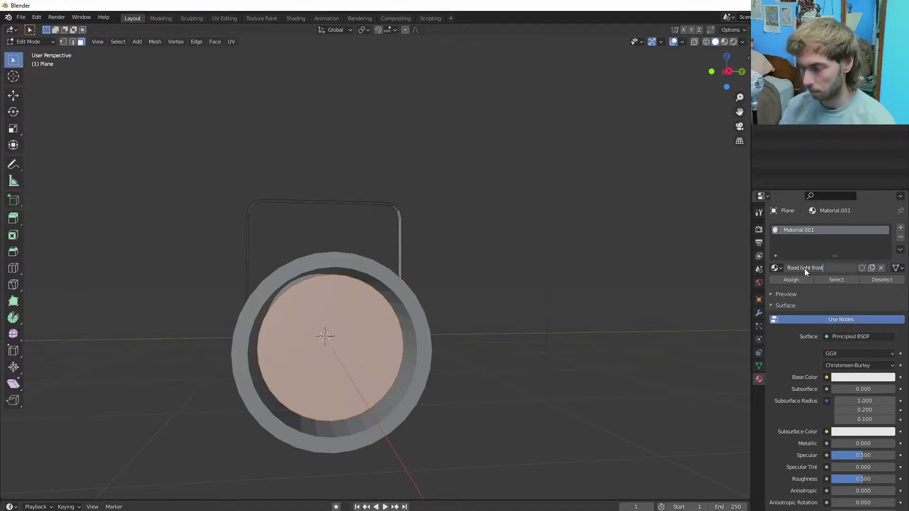
pyautogui.press('Return')
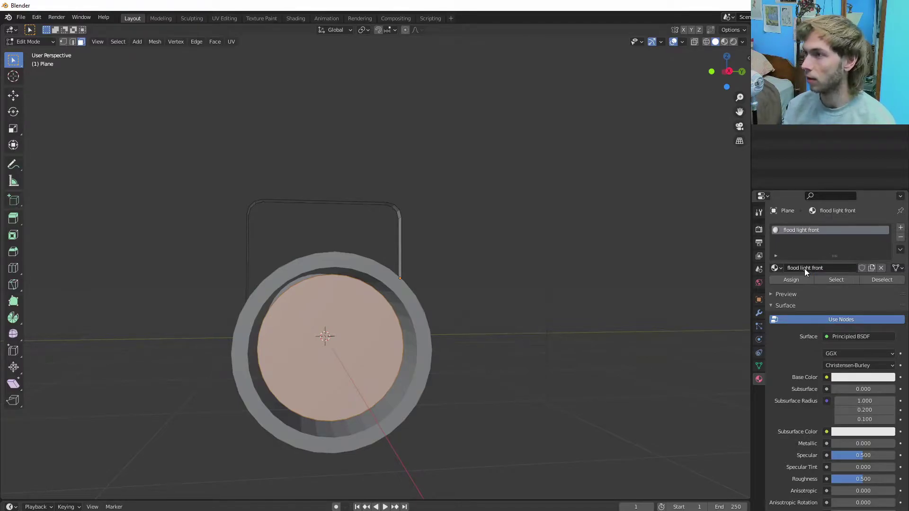
# - Set the material's emission colour to fully saturated blue at full brightness and show the model in Material Preview shading
pyautogui.scroll(-5, 853, 423)
pyautogui.scroll(-9, 801, 424)
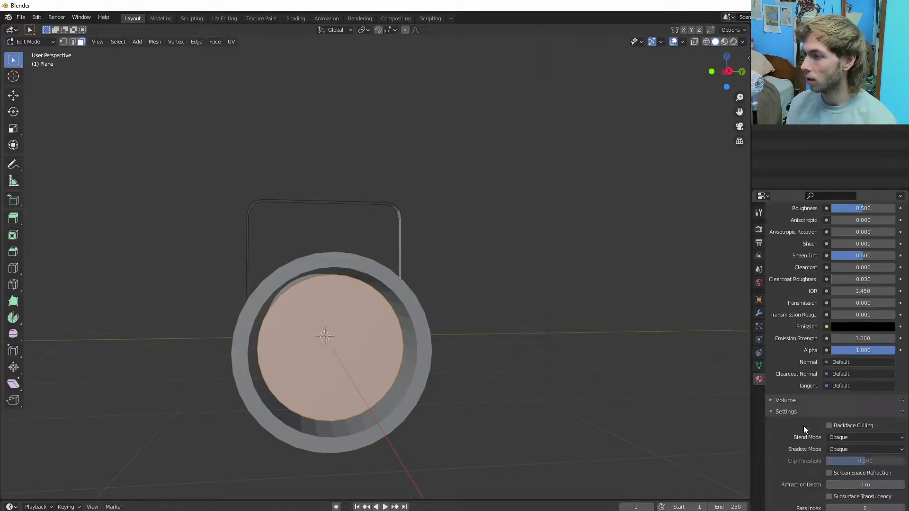
pyautogui.click(853, 327)
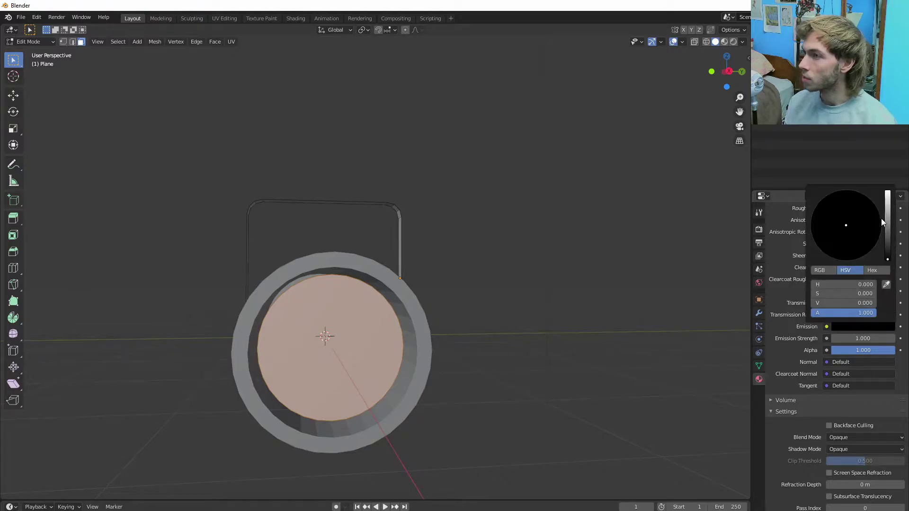
pyautogui.moveTo(887, 226); pyautogui.dragTo(886, 192)
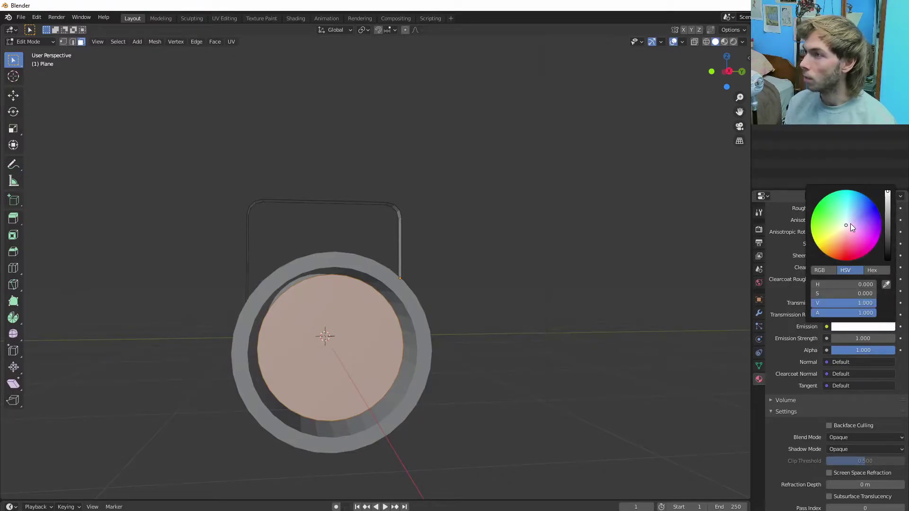
pyautogui.moveTo(850, 223); pyautogui.dragTo(877, 212)
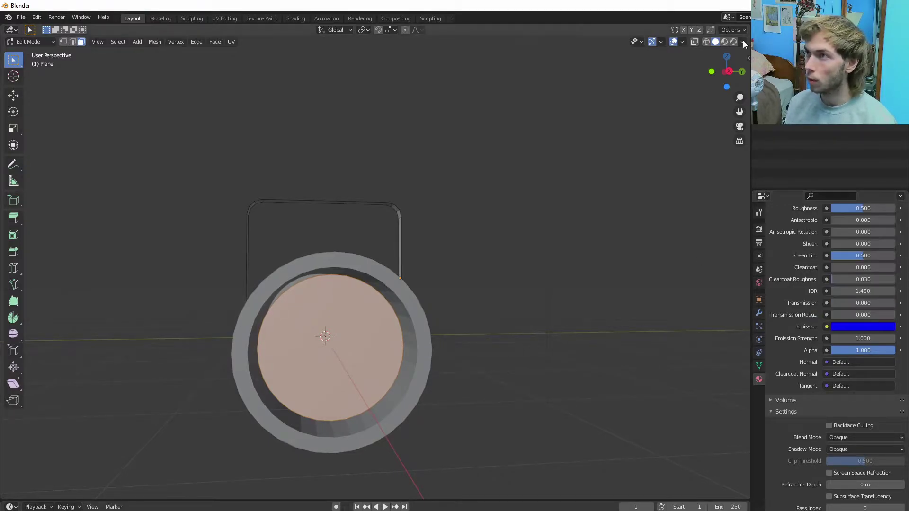
pyautogui.click(724, 41)
pyautogui.moveTo(439, 390); pyautogui.dragTo(460, 394, button='middle')
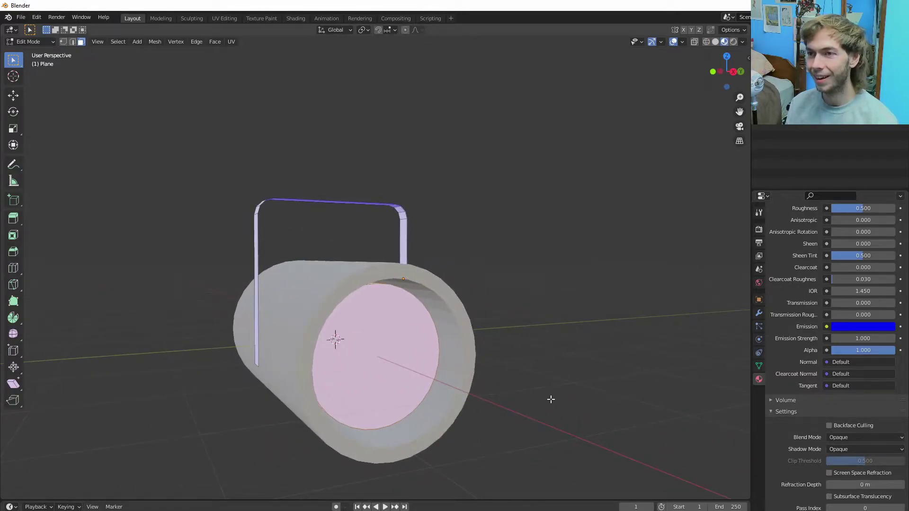
# - Separate the selected front disc from the strip bracket into its own object
pyautogui.press('Tab')
pyautogui.moveTo(385, 385)
pyautogui.mouseDown(button='middle')
pyautogui.moveTo(439, 402)
pyautogui.moveTo(520, 389)
pyautogui.moveTo(401, 391)
pyautogui.moveTo(379, 382)
pyautogui.mouseUp(button='middle')
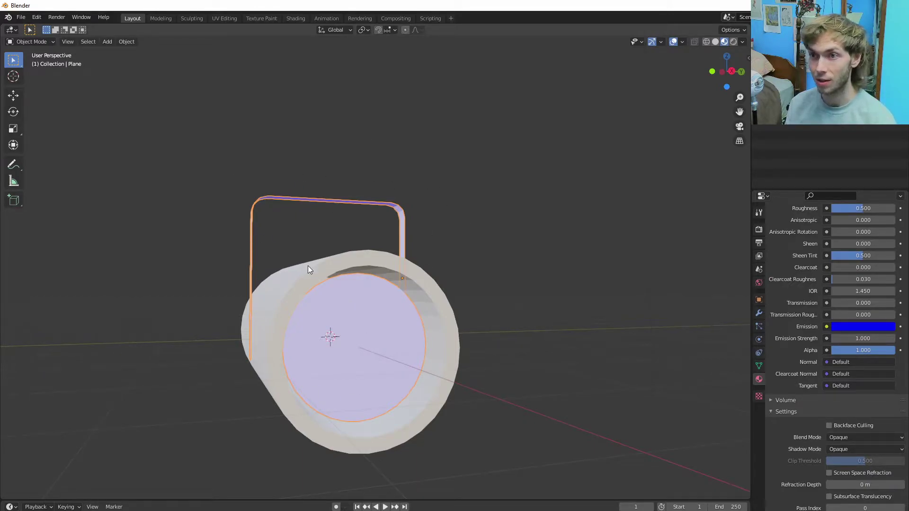
pyautogui.press('Tab')
pyautogui.moveTo(351, 309); pyautogui.dragTo(362, 327, button='middle')
pyautogui.press('p')
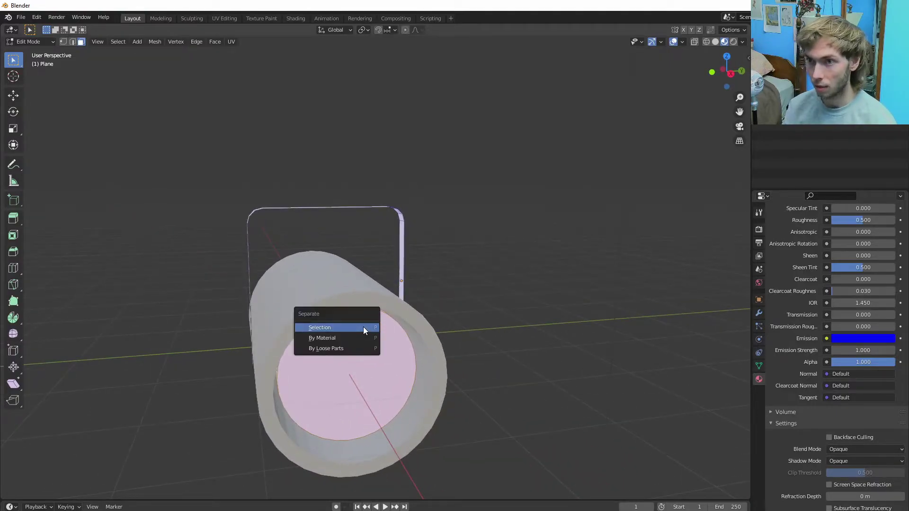
pyautogui.click(363, 326)
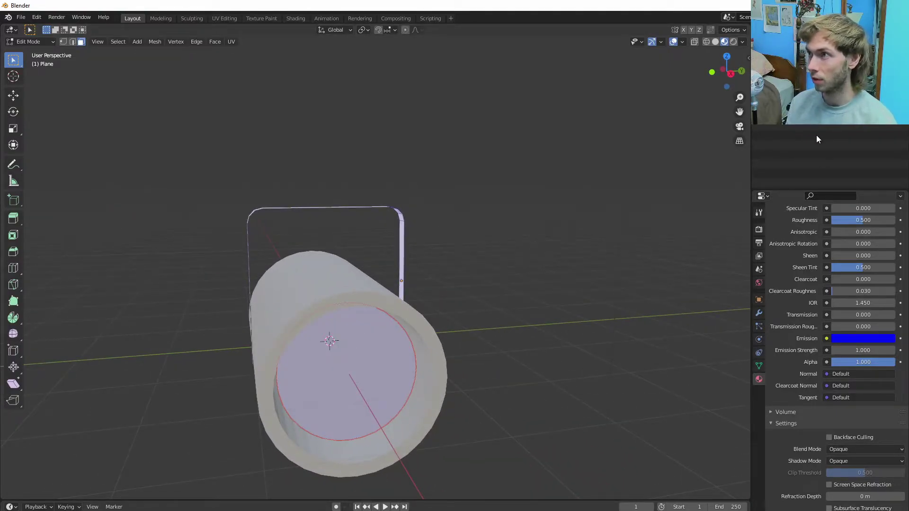
# - Return to Object Mode and rename the separated disc object "flood light emission front"
pyautogui.press('Tab')
pyautogui.click(331, 391)
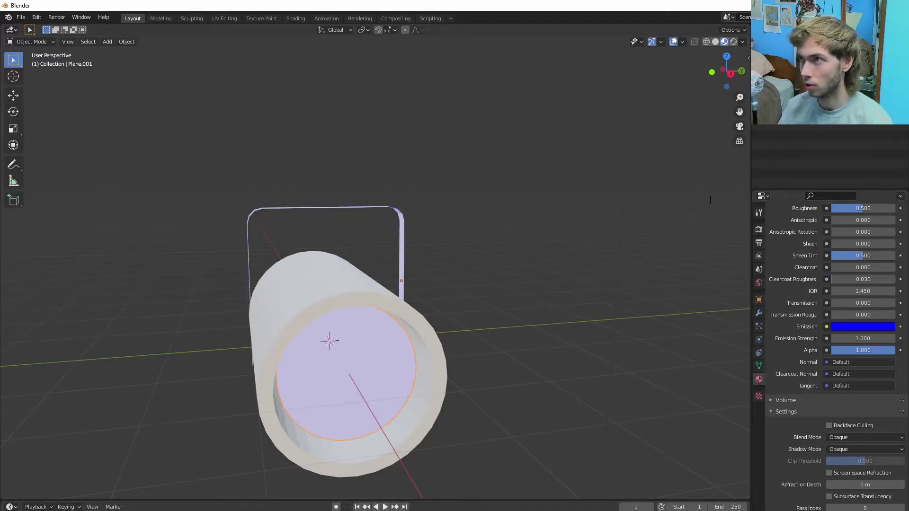
pyautogui.press('Return')
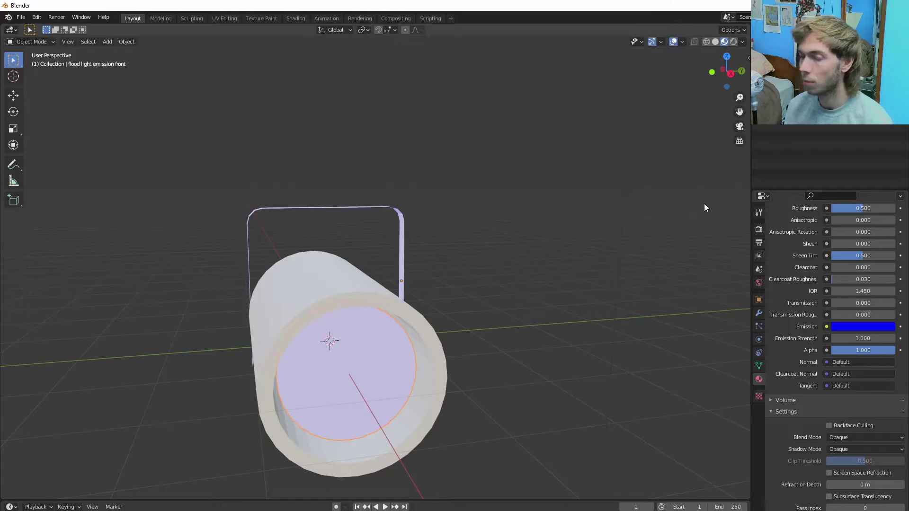
# - Unlink the shared "flood light front" material from the strip bracket and give the bracket a new material
pyautogui.moveTo(78, 242); pyautogui.dragTo(302, 325, button='middle')
pyautogui.click(311, 232)
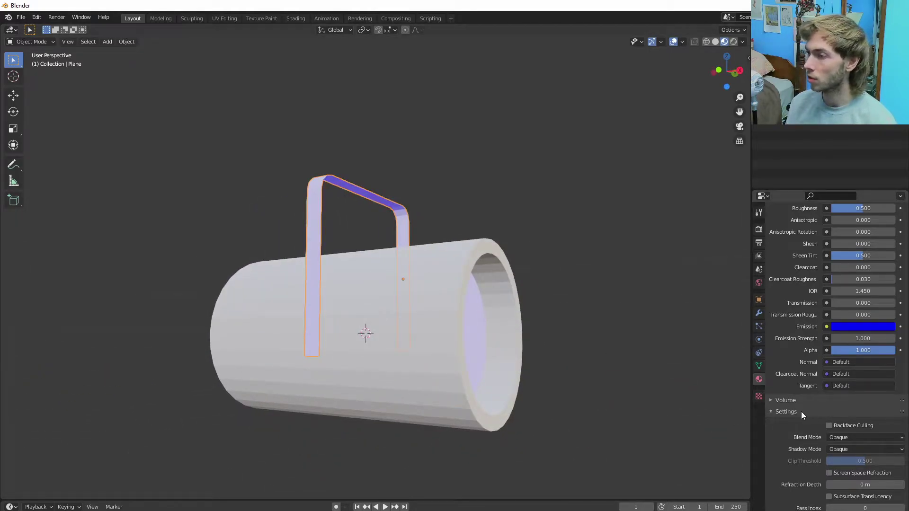
pyautogui.scroll(3, 800, 373)
pyautogui.scroll(10, 802, 361)
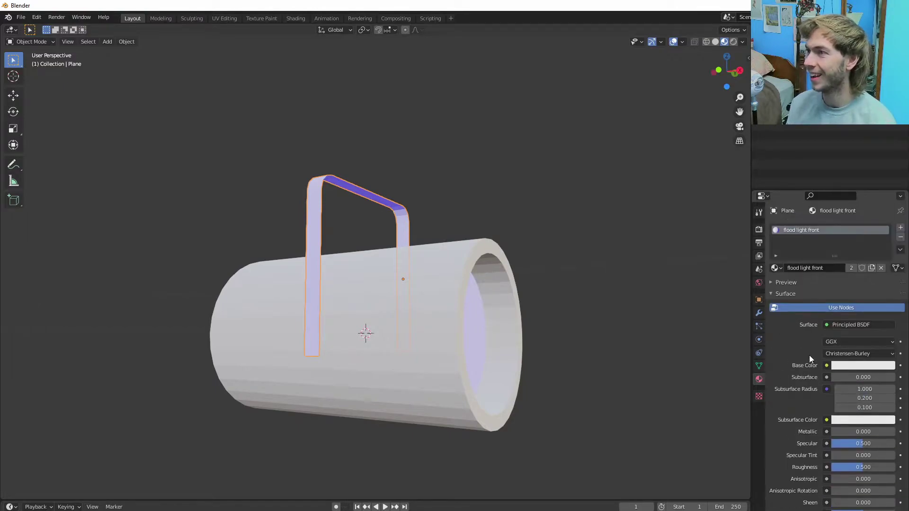
pyautogui.click(879, 268)
pyautogui.click(878, 268)
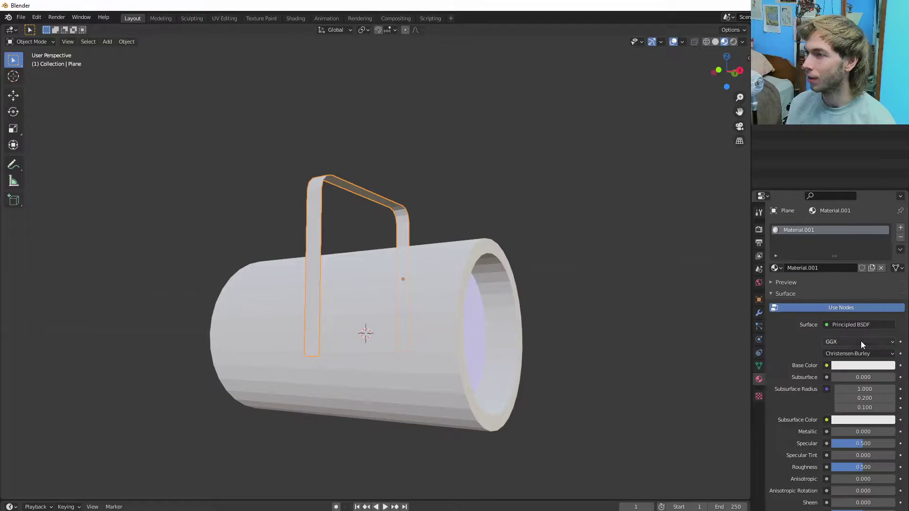
# - Set the base colour of the bracket's new material to black
pyautogui.scroll(-1, 820, 415)
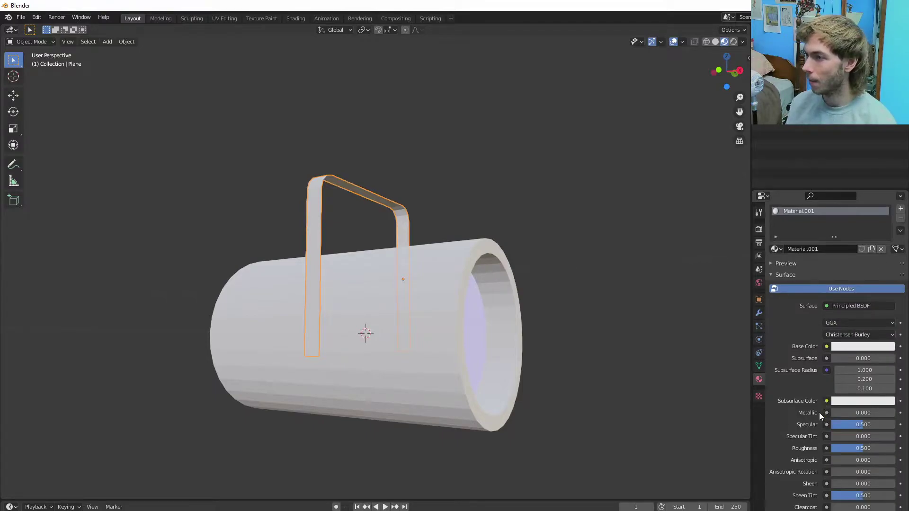
pyautogui.click(866, 342)
pyautogui.moveTo(886, 267); pyautogui.dragTo(877, 289)
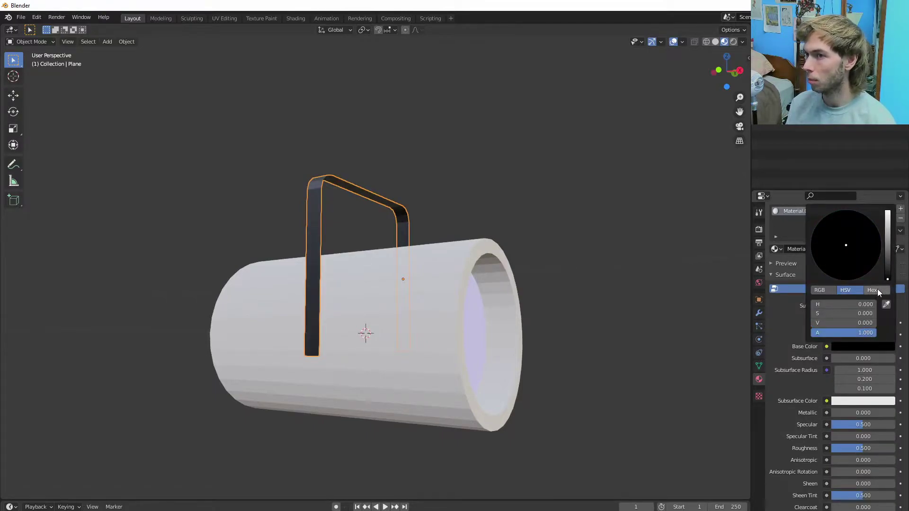
# - Assign the bracket's black material, Material.001, to the cylinder body
pyautogui.click(458, 382)
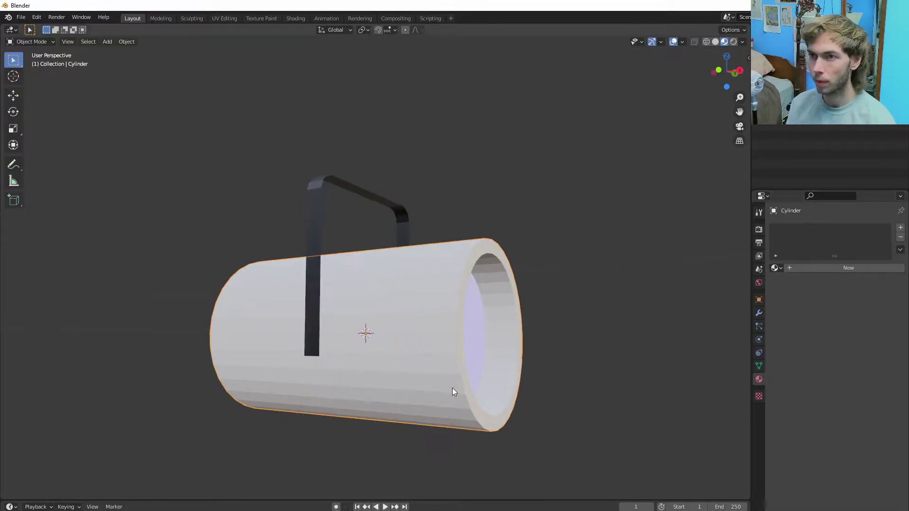
pyautogui.click(774, 268)
pyautogui.click(805, 300)
# - Show the flood light in Rendered viewport shading and view it from the front
pyautogui.moveTo(469, 382)
pyautogui.mouseDown(button='middle')
pyautogui.moveTo(506, 370)
pyautogui.moveTo(466, 359)
pyautogui.mouseUp(button='middle')
pyautogui.click(733, 41)
pyautogui.moveTo(370, 401)
pyautogui.mouseDown(button='middle')
pyautogui.moveTo(317, 396)
pyautogui.moveTo(319, 382)
pyautogui.moveTo(385, 379)
pyautogui.moveTo(362, 402)
pyautogui.mouseUp(button='middle')
pyautogui.scroll(-4, 361, 401)
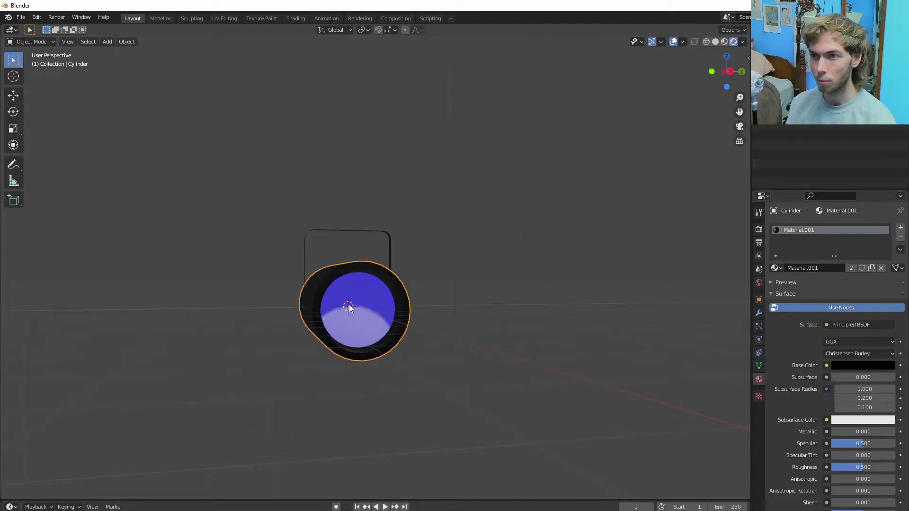
# - Set the render engine to Cycles with GPU Compute as the device and check the glowing disc from several sides
pyautogui.click(758, 229)
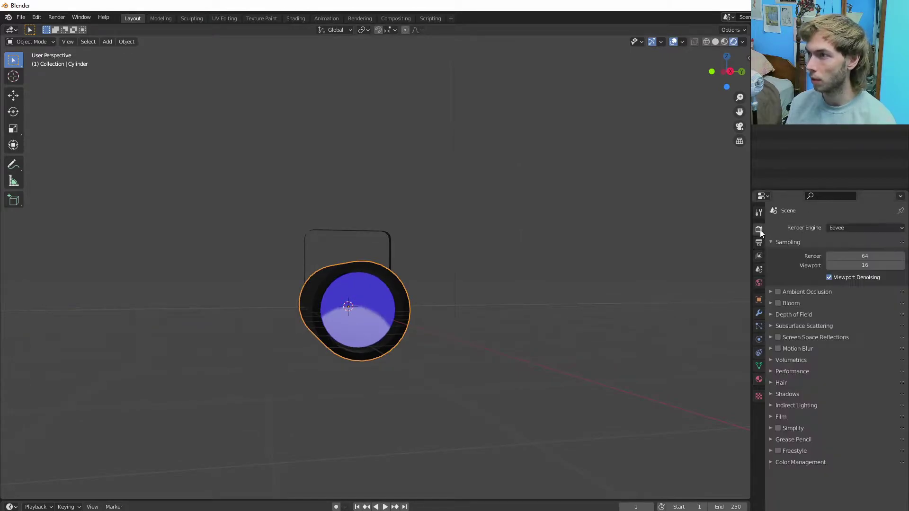
pyautogui.click(851, 228)
pyautogui.click(831, 260)
pyautogui.click(850, 251)
pyautogui.click(843, 273)
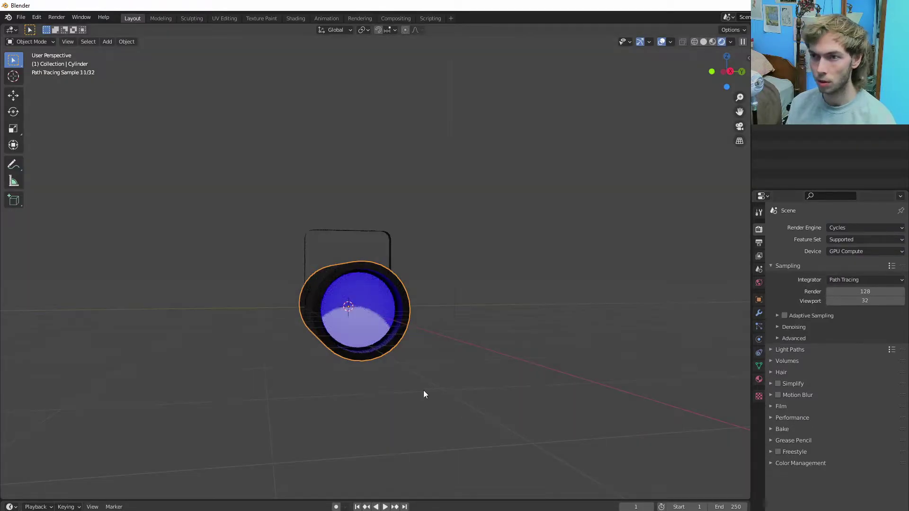
pyautogui.scroll(3, 421, 392)
pyautogui.moveTo(419, 397); pyautogui.dragTo(321, 407, button='middle')
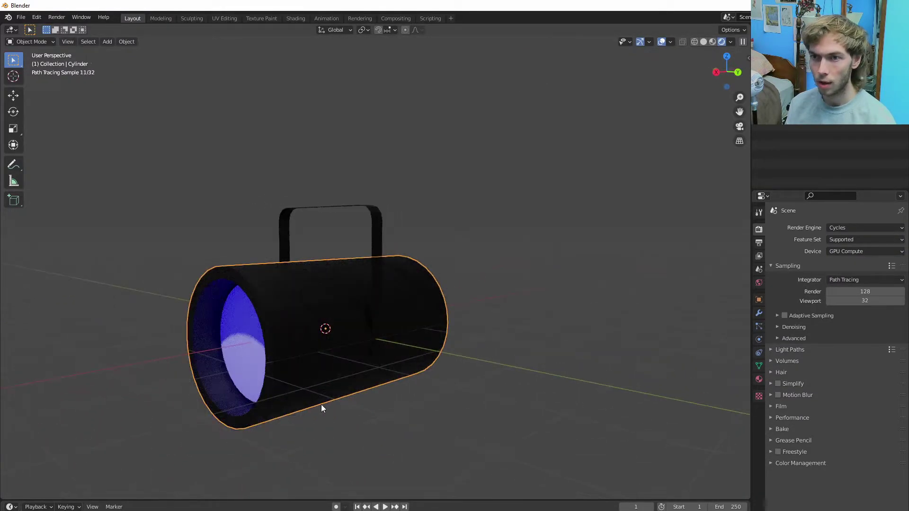
pyautogui.scroll(-2, 320, 404)
pyautogui.moveTo(273, 258); pyautogui.dragTo(373, 270, button='middle')
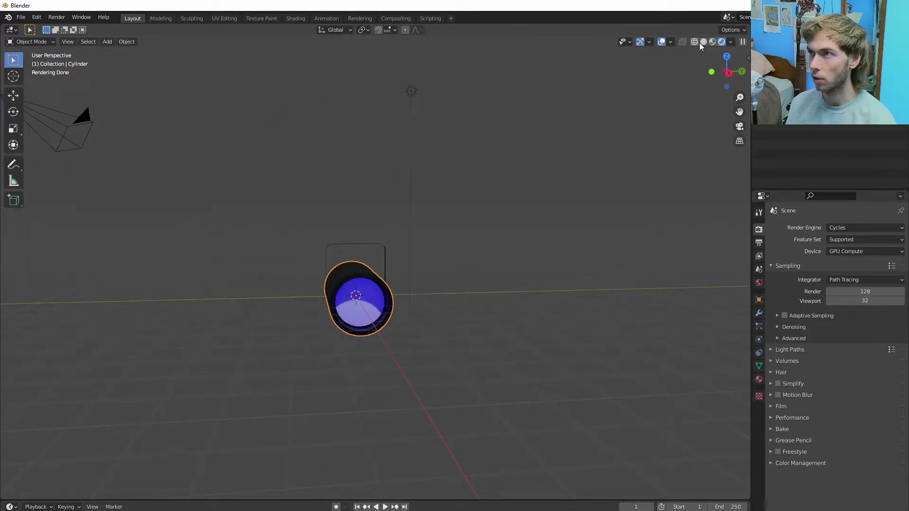
# - Return the viewport to Solid shading and frame the flood light's open front
pyautogui.click(702, 42)
pyautogui.scroll(4, 365, 365)
pyautogui.moveTo(365, 369)
pyautogui.mouseDown(button='middle')
pyautogui.moveTo(378, 368)
pyautogui.moveTo(381, 356)
pyautogui.moveTo(356, 360)
pyautogui.moveTo(380, 363)
pyautogui.mouseUp(button='middle')
pyautogui.scroll(-1, 379, 365)
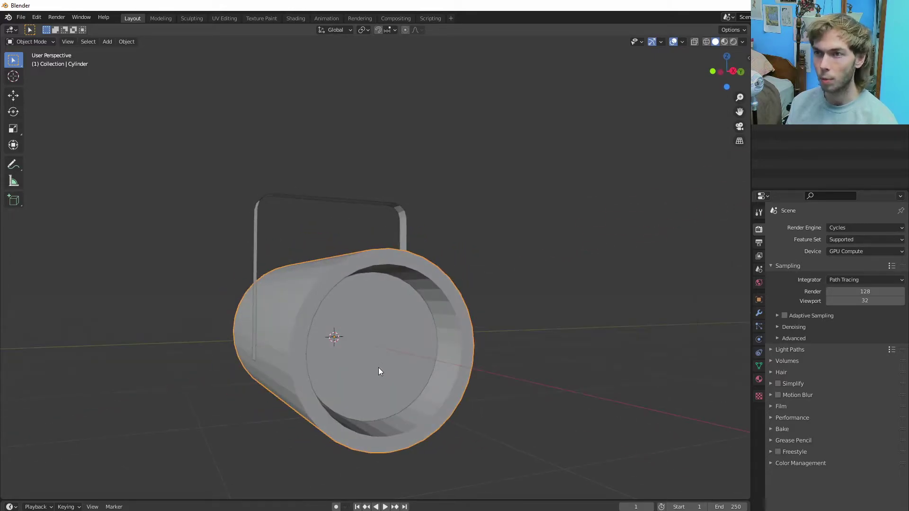
pyautogui.scroll(-3, 377, 350)
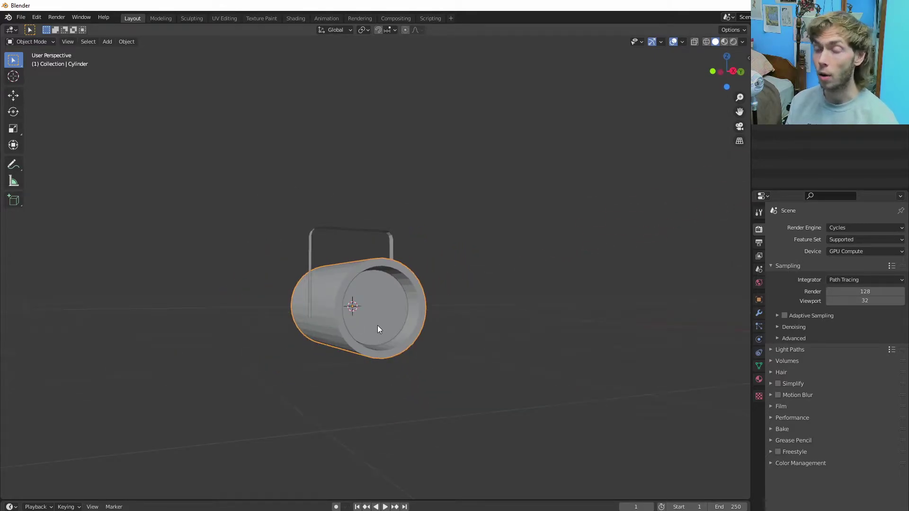
pyautogui.scroll(2, 380, 338)
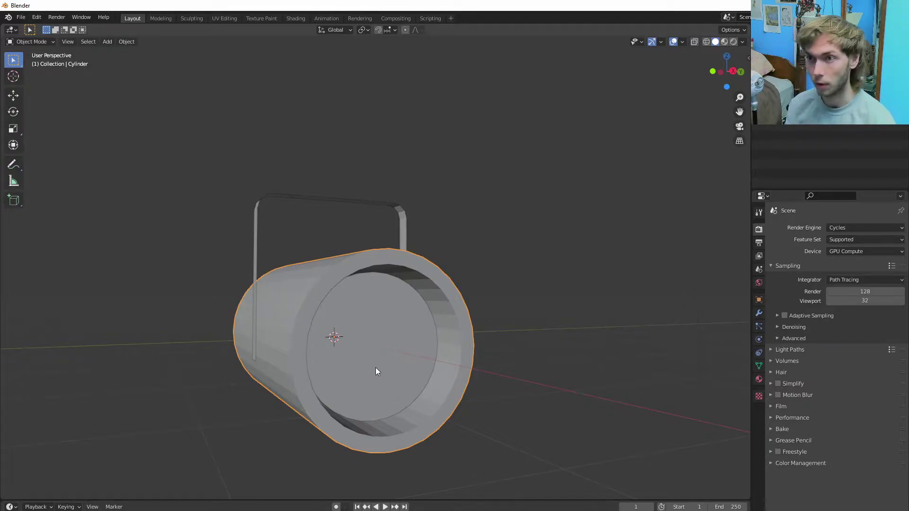
# - Add a single-bone armature at the 3D cursor inside the cylinder
pyautogui.click(486, 398)
pyautogui.moveTo(319, 314); pyautogui.dragTo(379, 378, button='middle')
pyautogui.hotkey('shift', 'a')
pyautogui.moveTo(353, 379)
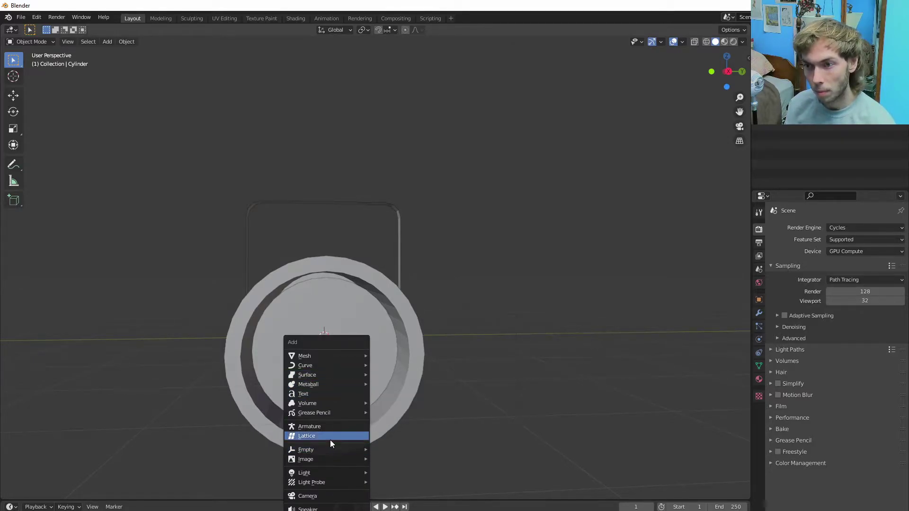
pyautogui.click(334, 428)
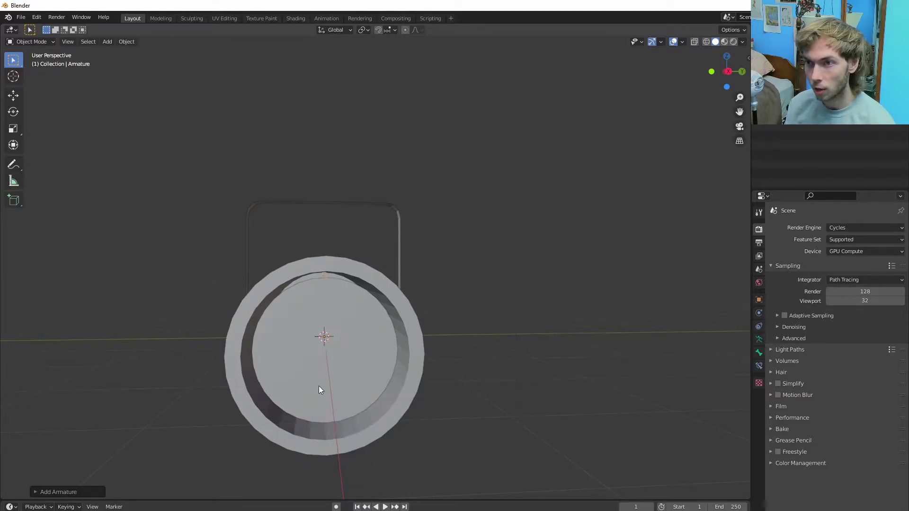
# - Raise the armature along the Z axis until the bone's base meets the bracket's top bar
pyautogui.moveTo(377, 332); pyautogui.dragTo(237, 349, button='middle')
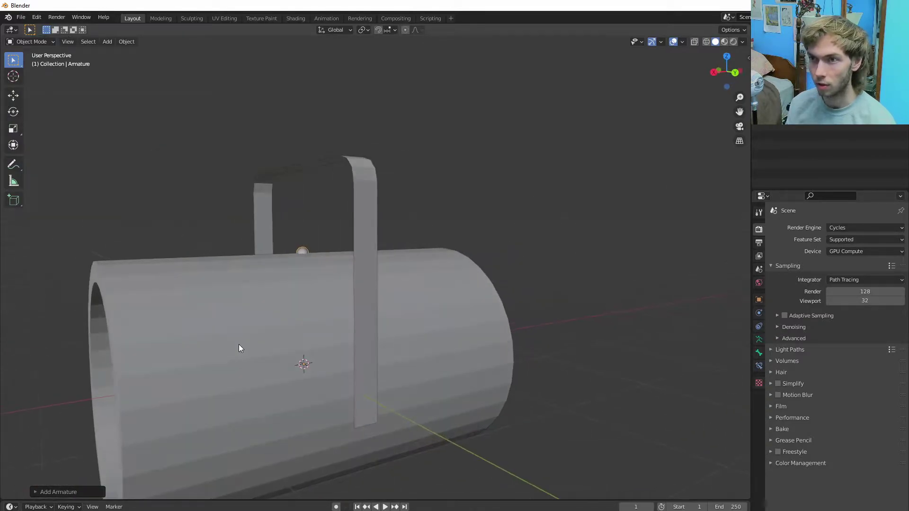
pyautogui.press('g')
pyautogui.press('z')
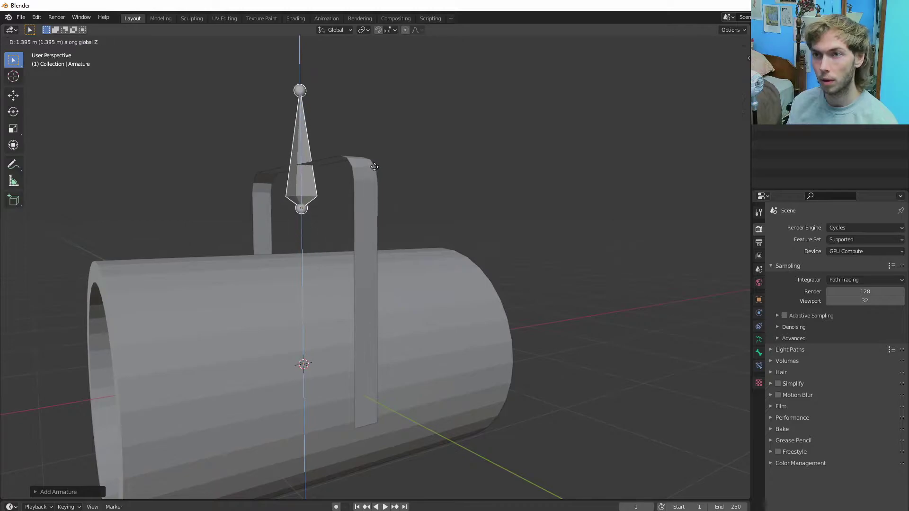
pyautogui.click(380, 126)
# - Extrude a second bone from the first bone's base about 1.65 m down along Z into the cylinder's centre
pyautogui.press('Tab')
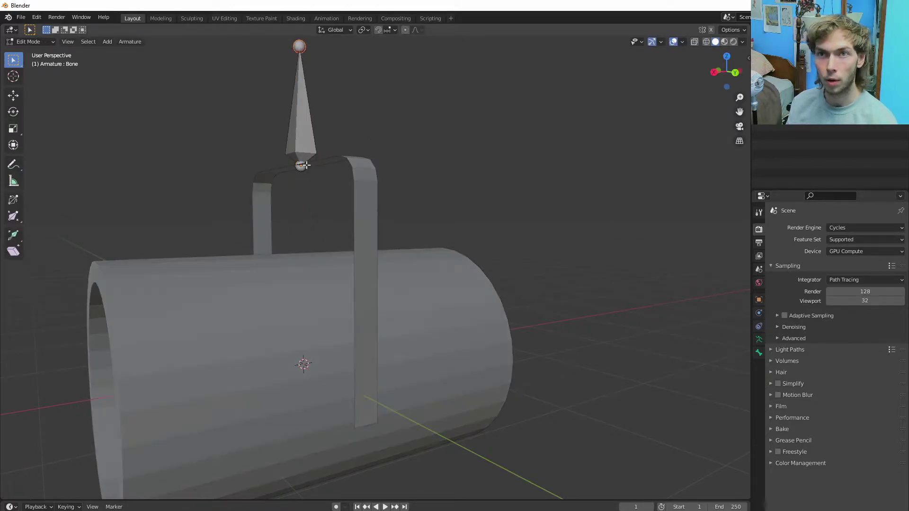
pyautogui.click(302, 169)
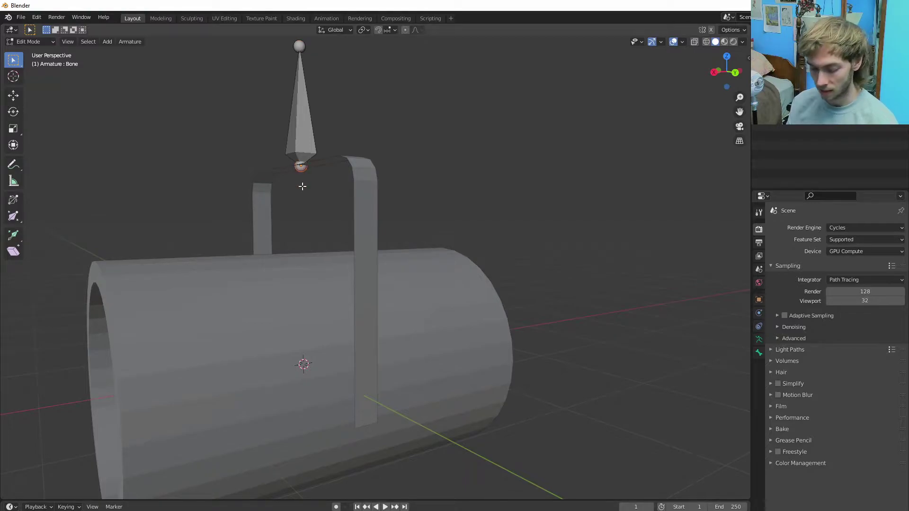
pyautogui.press('e')
pyautogui.press('z')
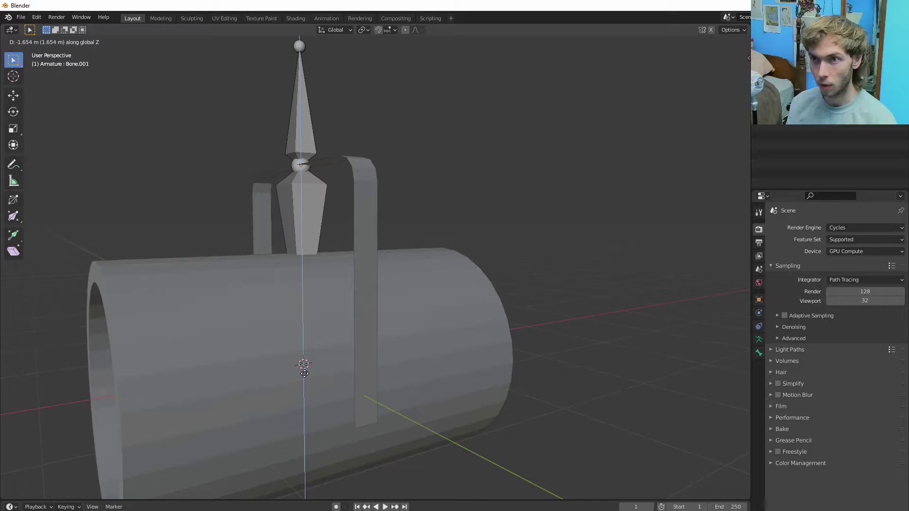
pyautogui.click(305, 373)
# - Extrude a third bone about 1.73 m along positive X to the tube's open end, and return to Object Mode
pyautogui.moveTo(300, 365); pyautogui.dragTo(280, 362, button='middle')
pyautogui.scroll(-3, 349, 373)
pyautogui.press('e')
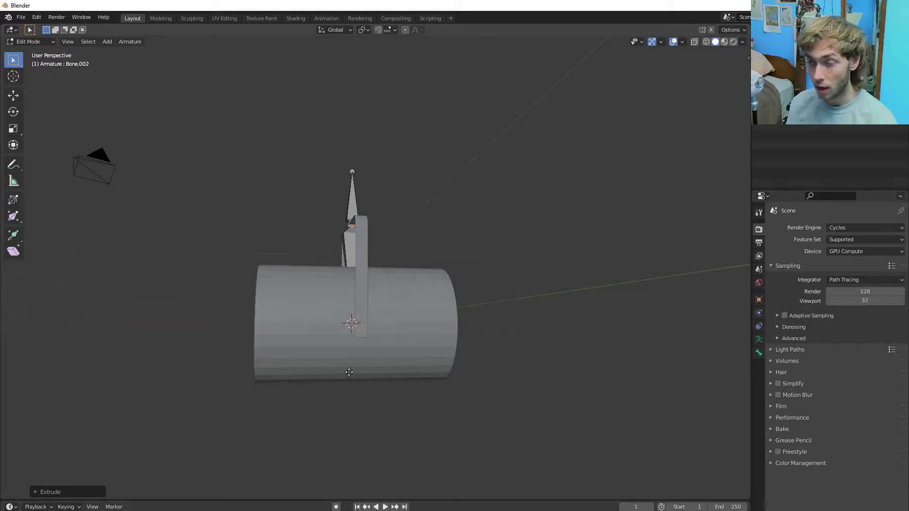
pyautogui.press('x')
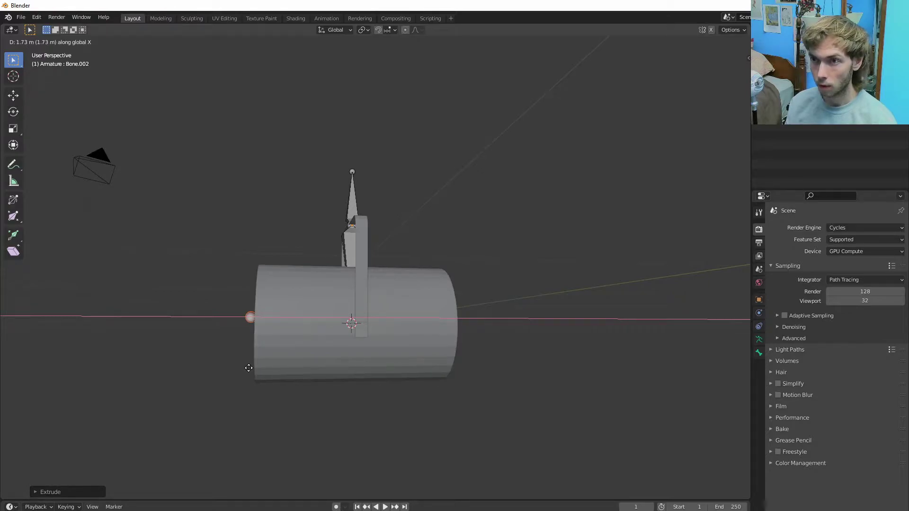
pyautogui.click(249, 368)
pyautogui.moveTo(249, 368)
pyautogui.mouseDown(button='middle')
pyautogui.moveTo(286, 381)
pyautogui.moveTo(236, 367)
pyautogui.mouseUp(button='middle')
pyautogui.press('Tab')
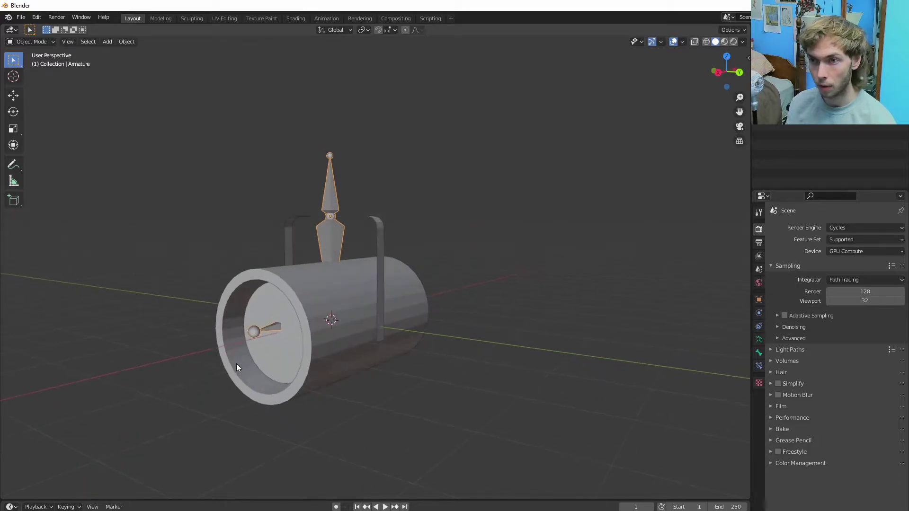
# - Add a second single-bone armature and move it along the X axis to just in front of the forward bone's tip
pyautogui.hotkey('shift', 'a')
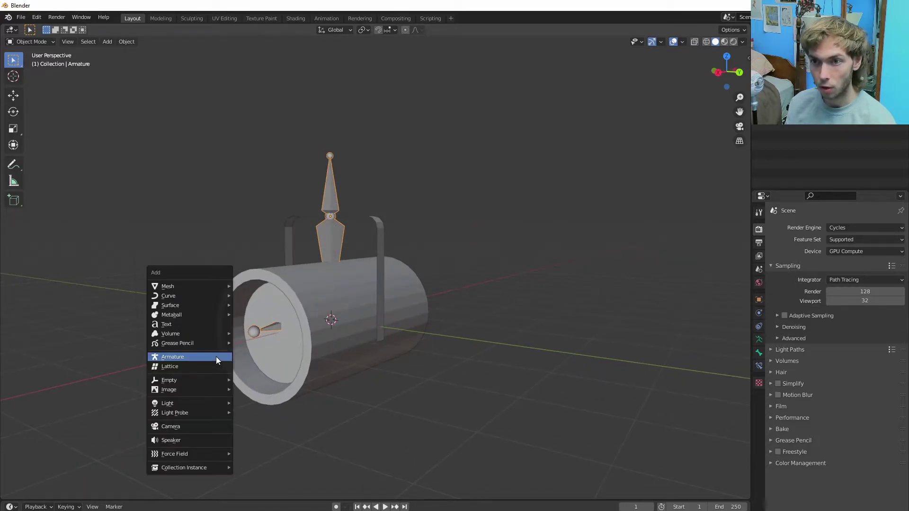
pyautogui.click(216, 360)
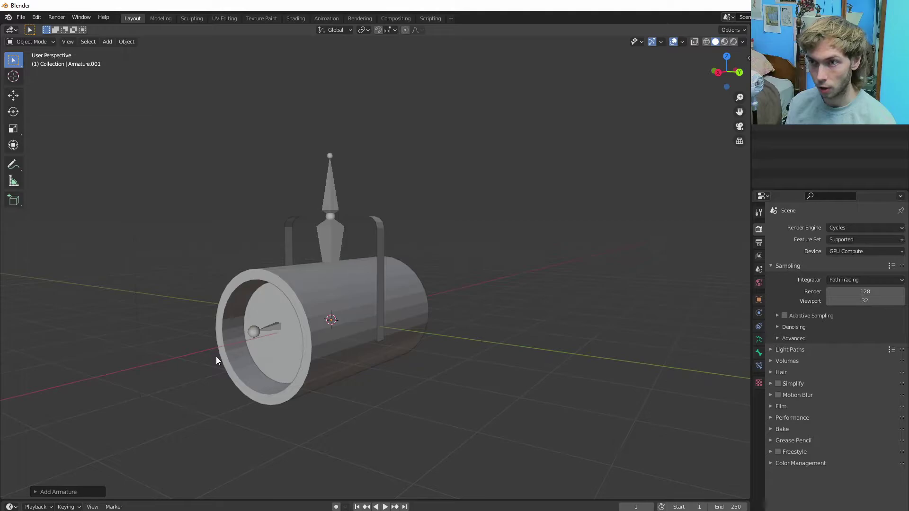
pyautogui.press('g')
pyautogui.press('x')
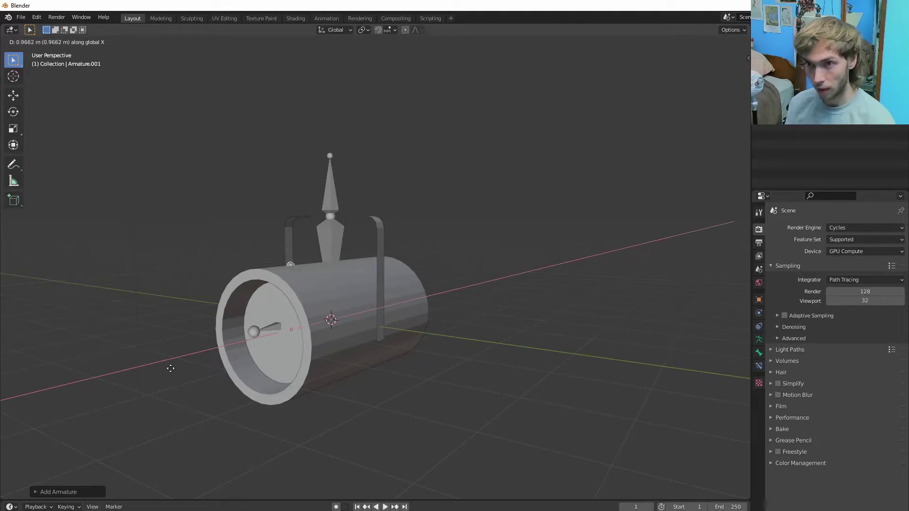
pyautogui.click(92, 379)
pyautogui.moveTo(394, 377)
pyautogui.mouseDown(button='middle')
pyautogui.moveTo(364, 378)
pyautogui.moveTo(391, 369)
pyautogui.mouseUp(button='middle')
pyautogui.press('g')
pyautogui.press('x')
pyautogui.click(237, 339)
pyautogui.press('g')
pyautogui.press('z')
pyautogui.rightClick(235, 328)
pyautogui.moveTo(235, 327); pyautogui.dragTo(355, 334, button='middle')
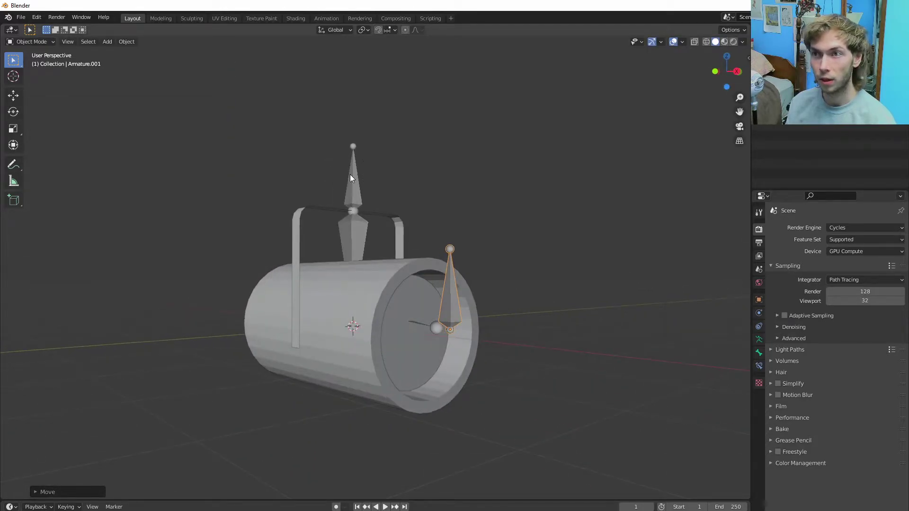
pyautogui.click(361, 221)
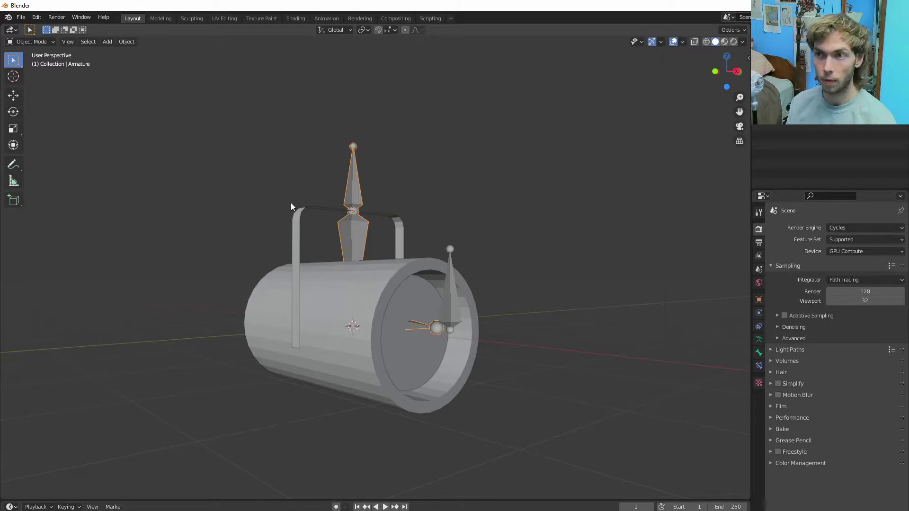
pyautogui.click(342, 298)
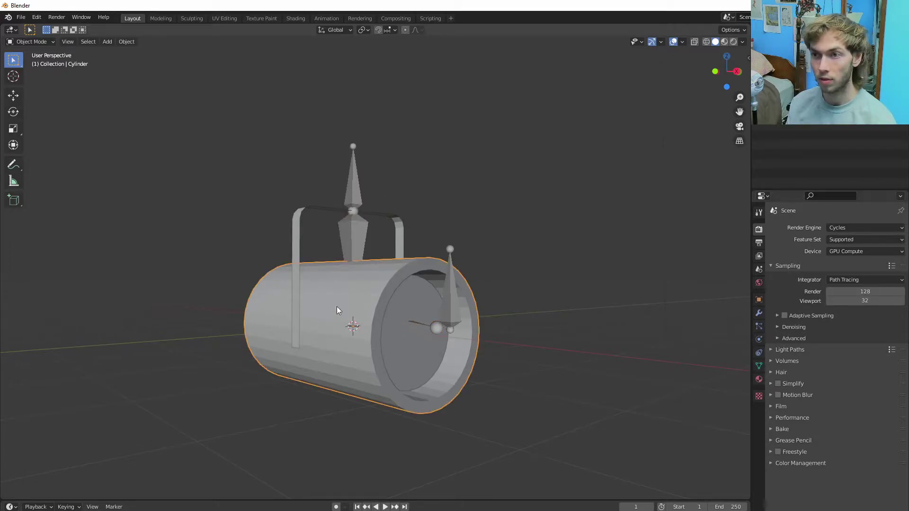
pyautogui.moveTo(368, 361); pyautogui.dragTo(362, 362, button='middle')
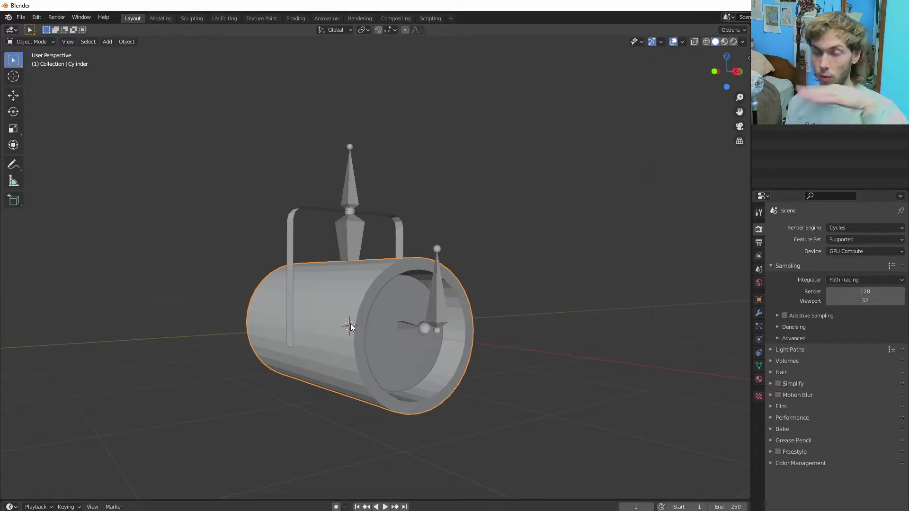
pyautogui.scroll(2, 435, 393)
pyautogui.scroll(-1, 444, 402)
pyautogui.scroll(1, 448, 405)
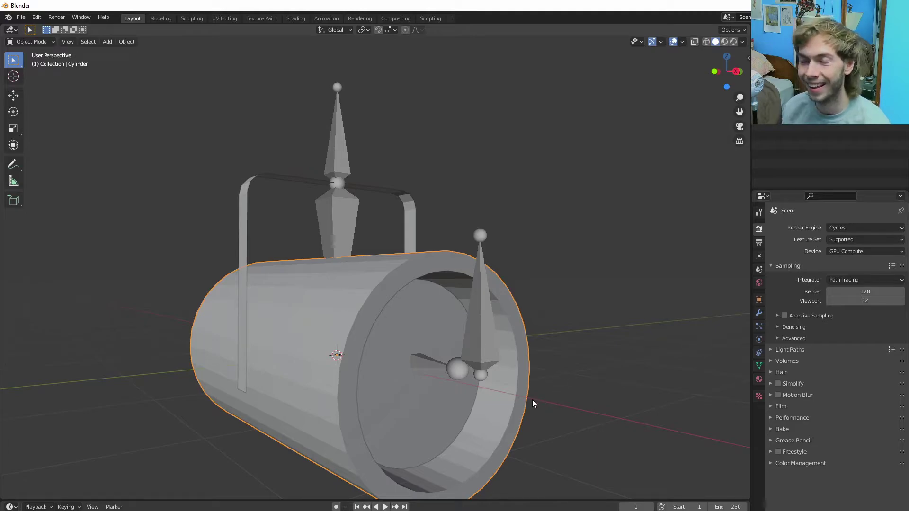
# - Try to add an IK constraint targeting a new empty object to the second armature's bone in Pose Mode
pyautogui.click(477, 365)
pyautogui.click(478, 374)
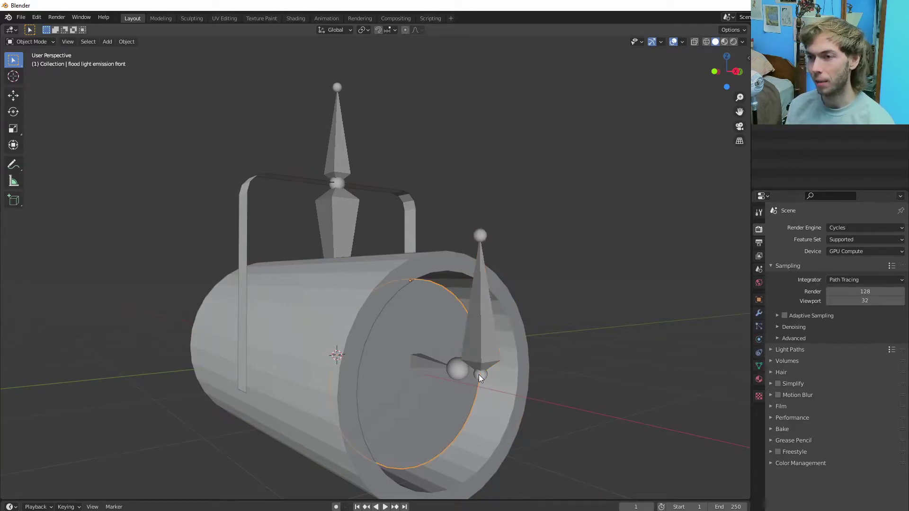
pyautogui.click(483, 357)
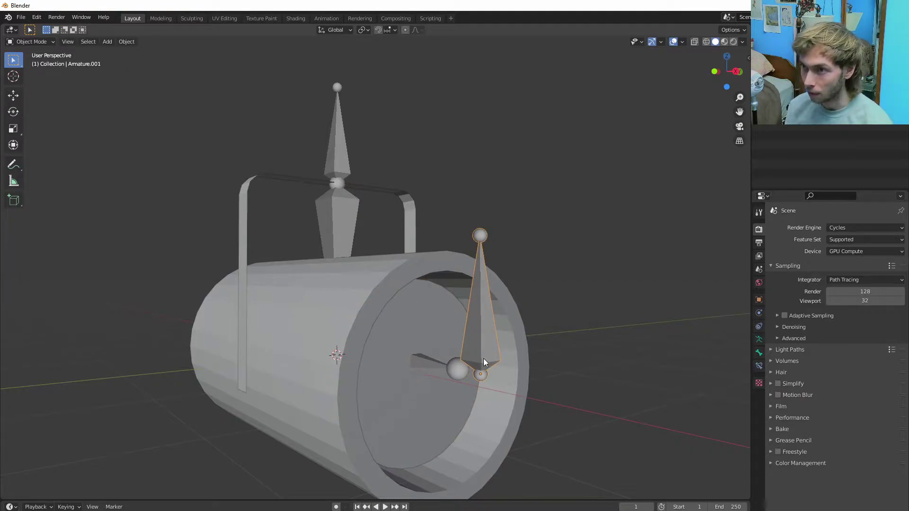
pyautogui.hotkey('ctrl', 'Tab')
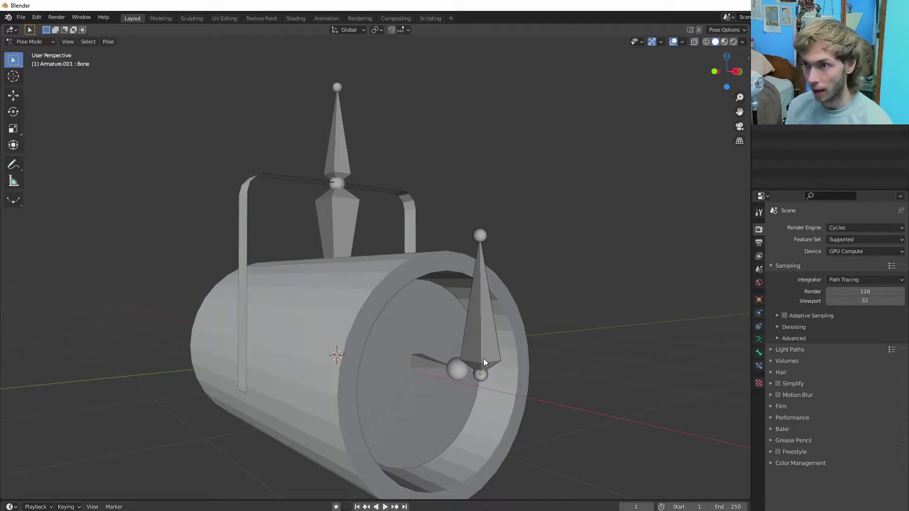
pyautogui.click(483, 363)
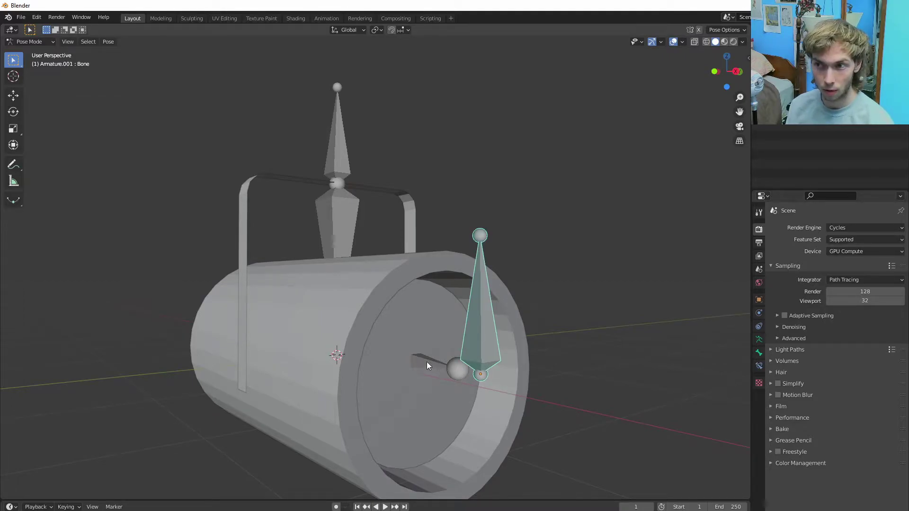
pyautogui.click(453, 367)
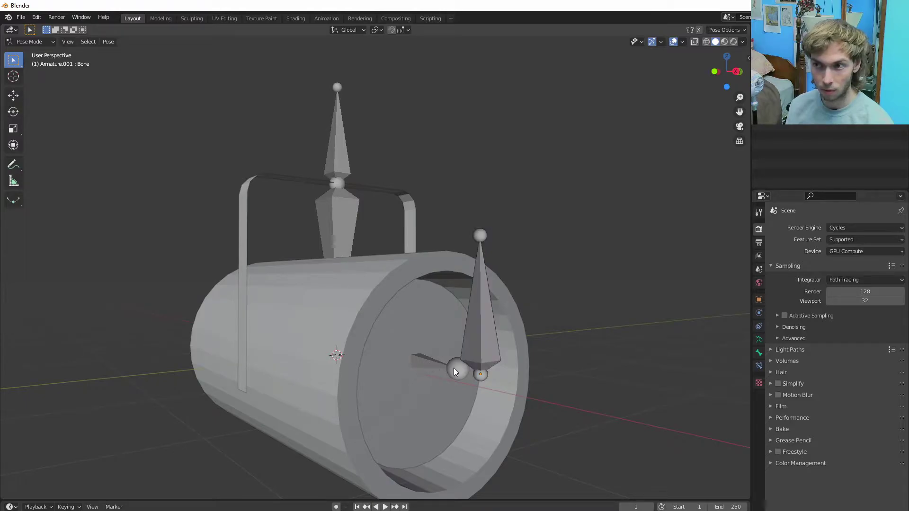
pyautogui.click(482, 358)
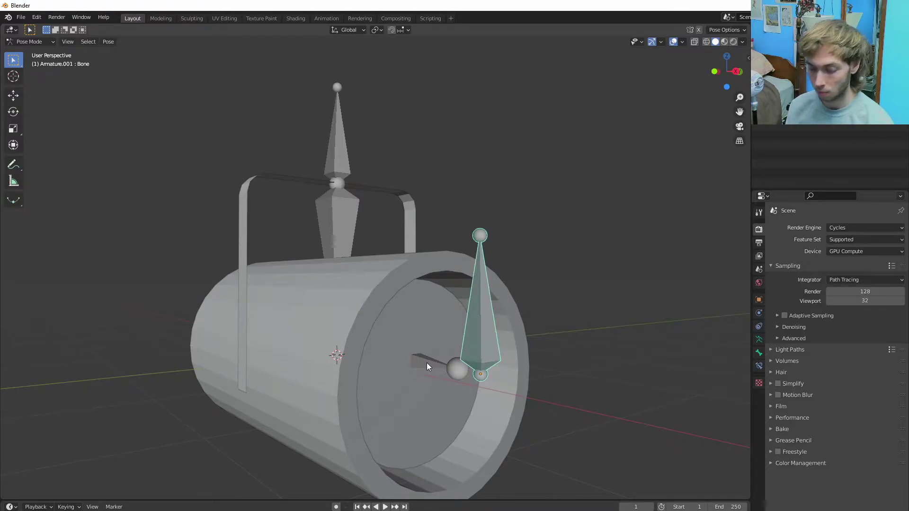
pyautogui.hotkey('shift', 'i')
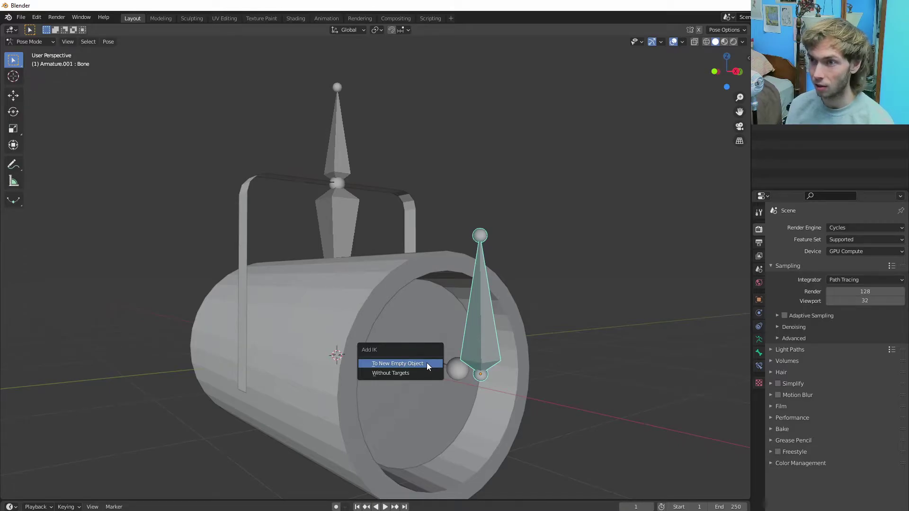
pyautogui.click(427, 363)
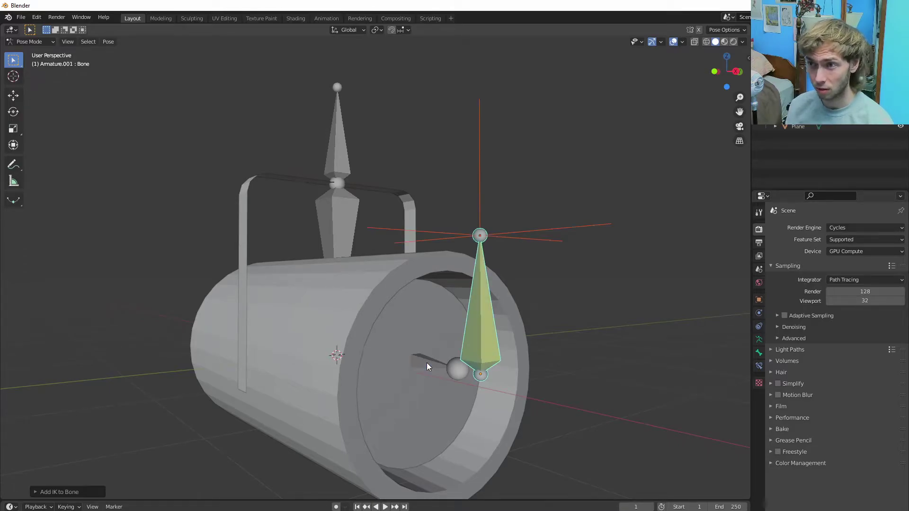
pyautogui.press('g')
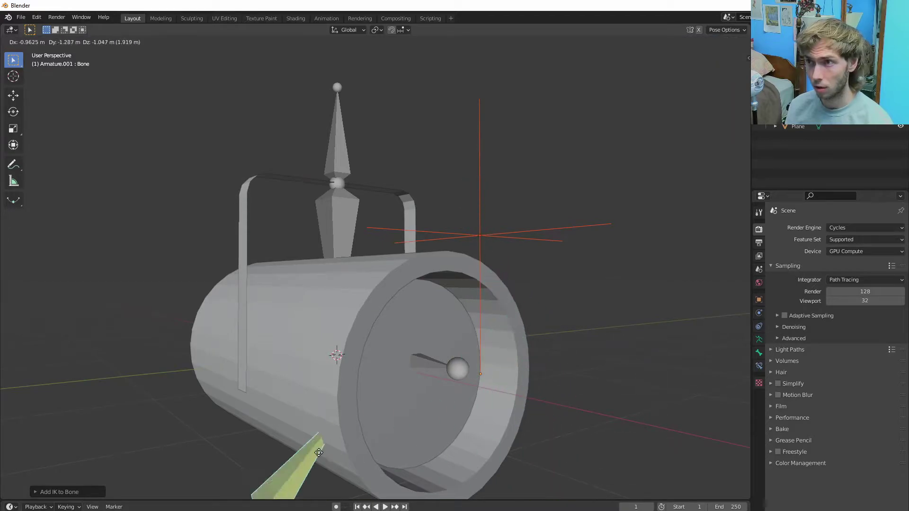
# - Undo the IK constraint and the separate second armature, going back to editing the first armature's bones
pyautogui.press('Escape')
pyautogui.hotkey('ctrl', 'z')
pyautogui.hotkey('ctrl', 'z')
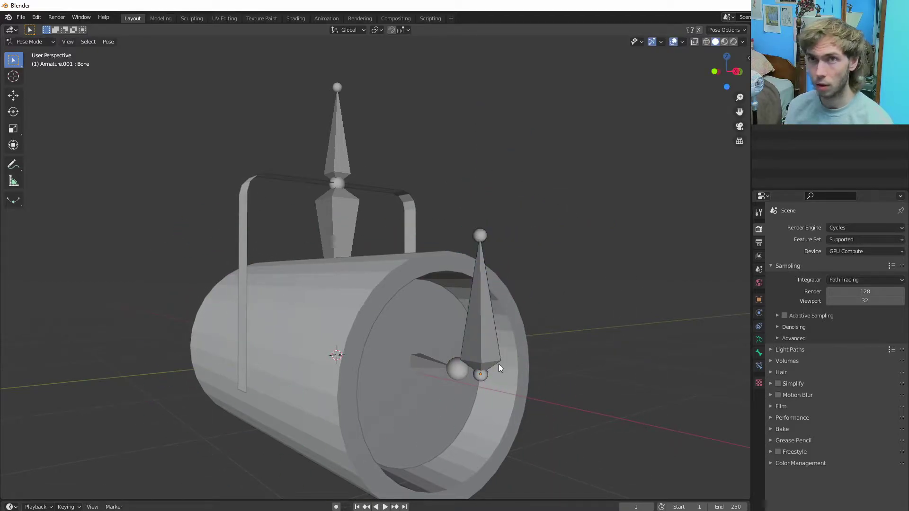
pyautogui.hotkey('ctrl', 'z')
pyautogui.moveTo(498, 364); pyautogui.dragTo(460, 380, button='middle')
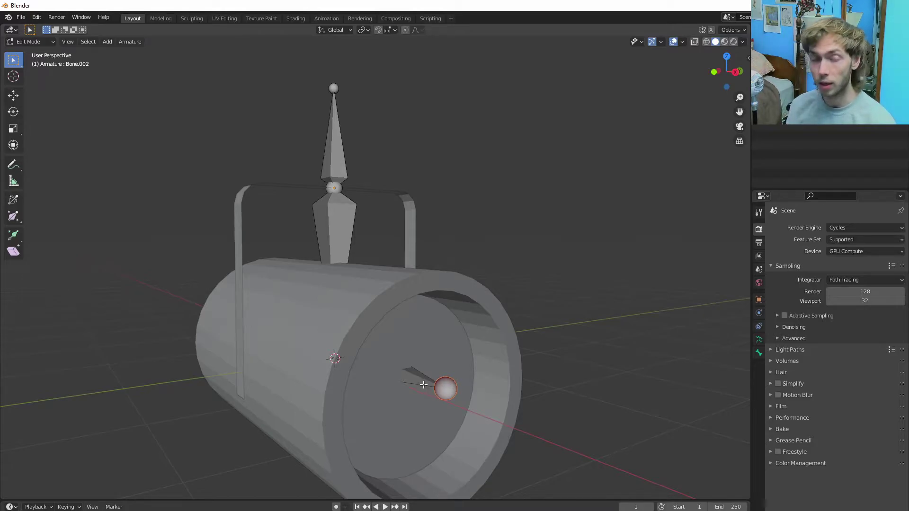
# - Add a new bone inside the existing armature and move its tip along positive X beyond the tube's open end
pyautogui.moveTo(428, 387); pyautogui.dragTo(438, 382, button='middle')
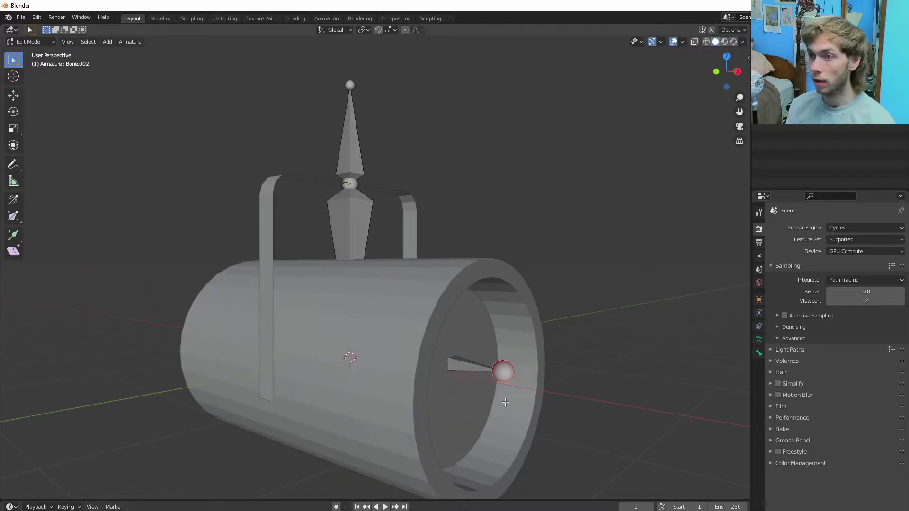
pyautogui.hotkey('shift', 'a')
pyautogui.press('g')
pyautogui.press('x')
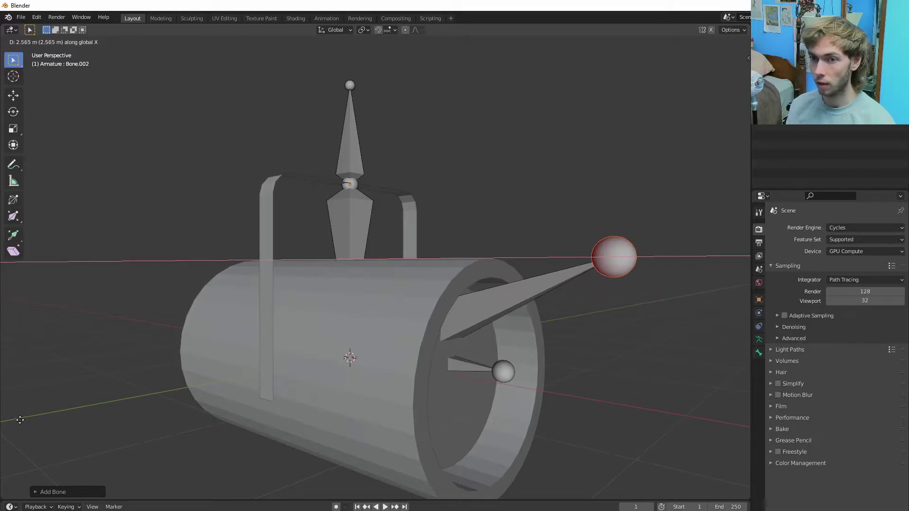
pyautogui.click(312, 375)
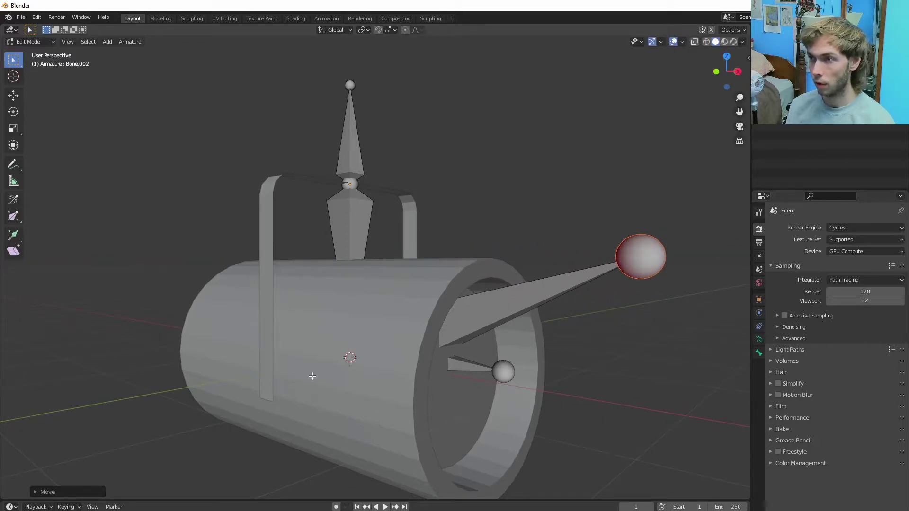
# - Move the whole new bone along positive X until its base sits just in front of the forward bone's tip
pyautogui.click(510, 320)
pyautogui.press('g')
pyautogui.press('x')
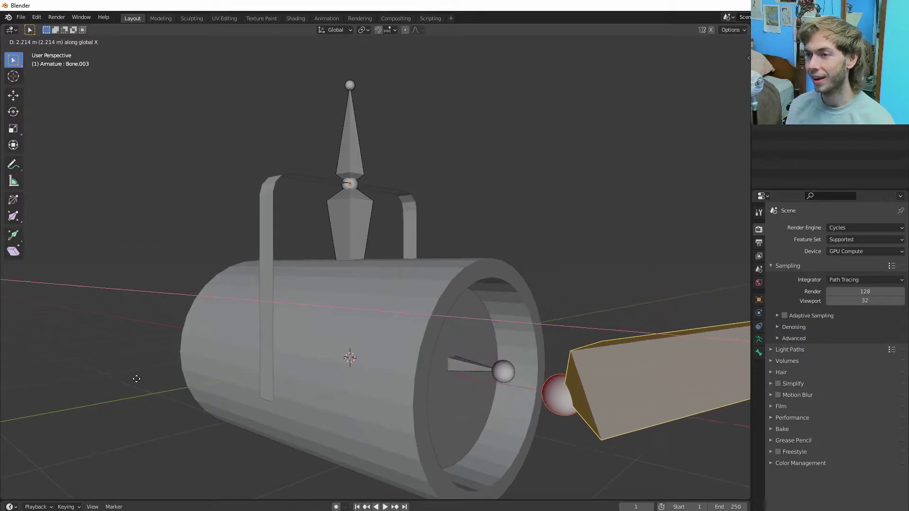
pyautogui.click(93, 382)
pyautogui.scroll(-4, 303, 378)
pyautogui.moveTo(509, 377); pyautogui.dragTo(527, 371, button='middle')
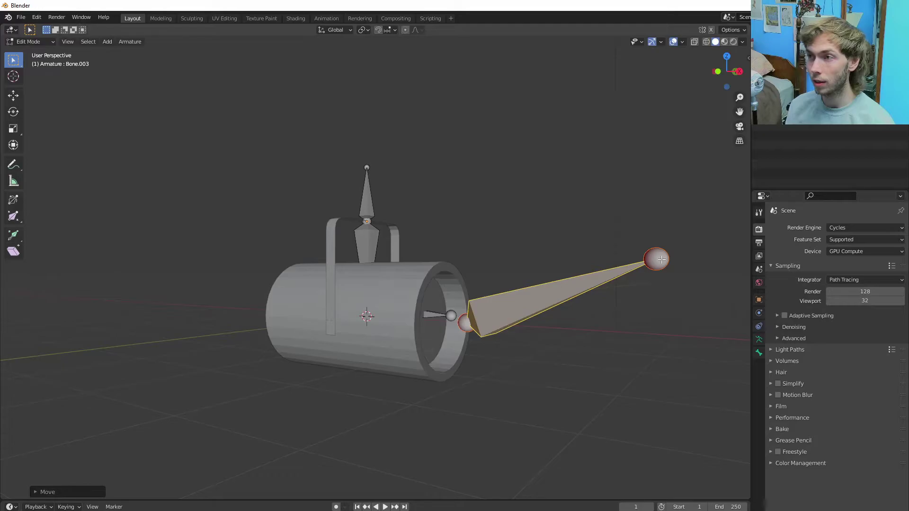
# - Move the new bone's tip back along X about 2.78 m so the bone stands upright over its base
pyautogui.click(660, 262)
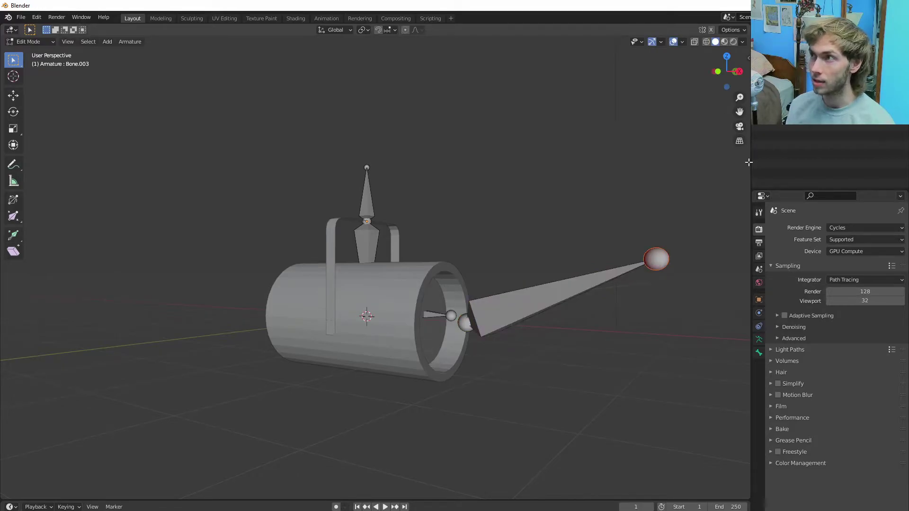
pyautogui.press('g')
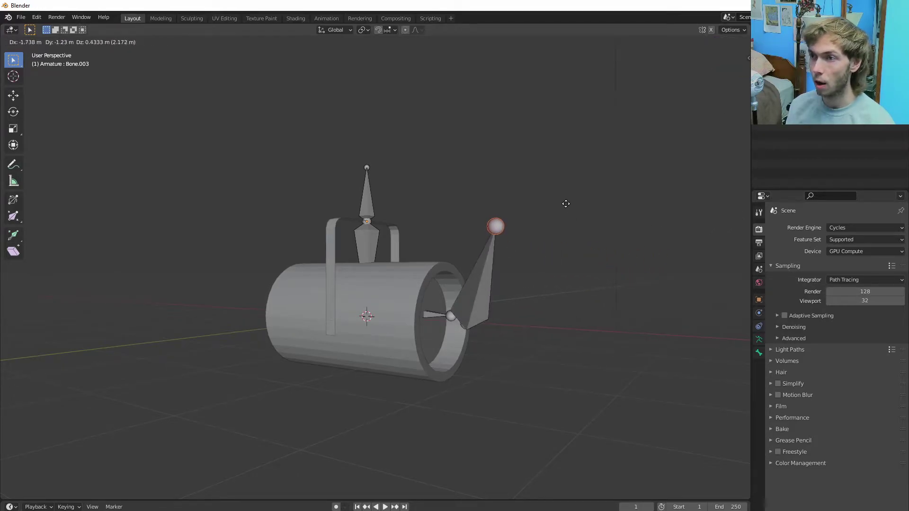
pyautogui.press('x')
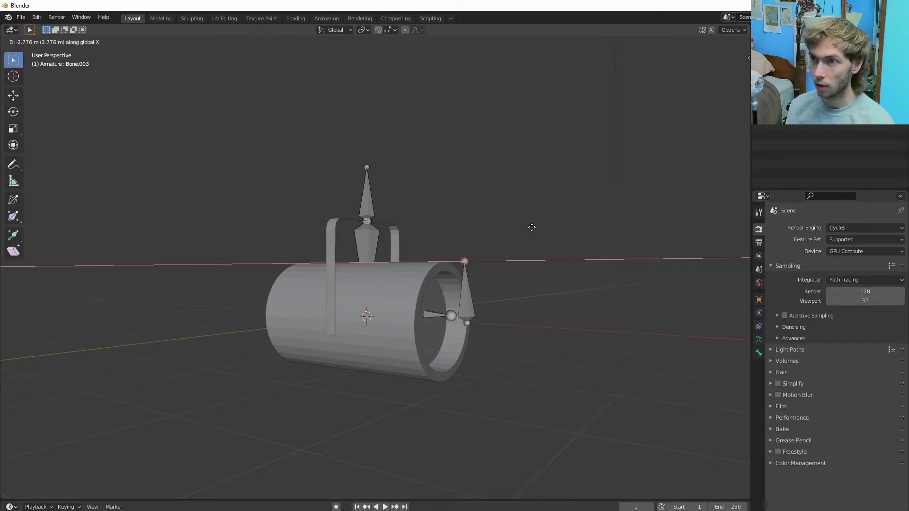
pyautogui.click(533, 227)
pyautogui.moveTo(534, 227); pyautogui.dragTo(450, 325, button='middle')
pyautogui.scroll(2, 516, 292)
# - In Pose Mode, add an IK constraint to the forward bone with the upright front bone as its target
pyautogui.hotkey('ctrl', 'Tab')
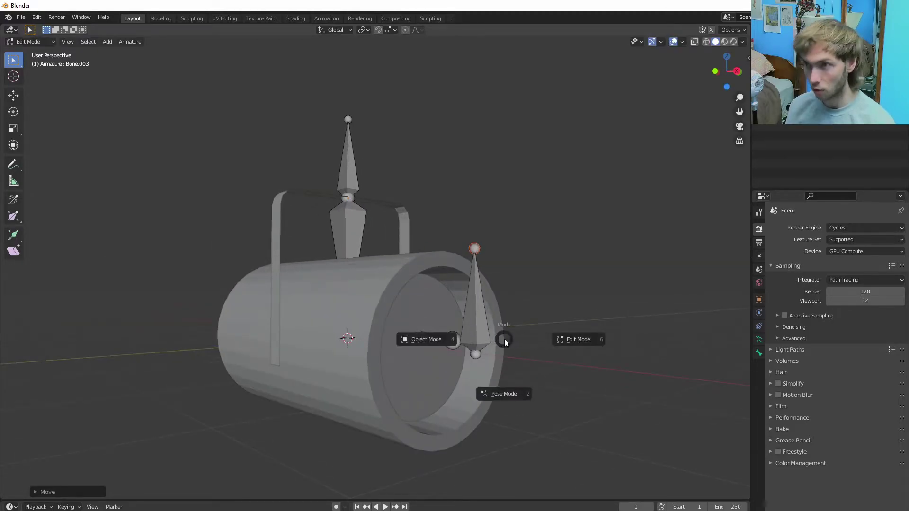
pyautogui.click(505, 378)
pyautogui.click(475, 334)
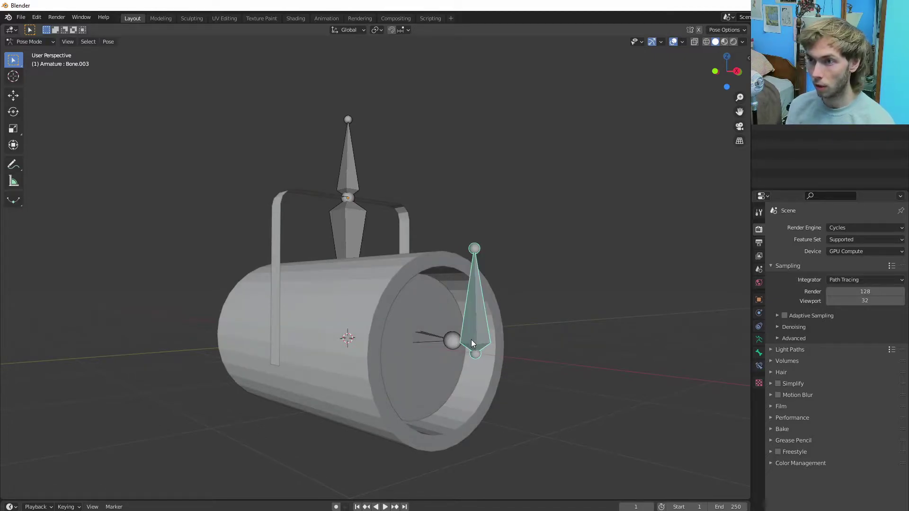
pyautogui.keyDown('shift'); pyautogui.click(450, 342); pyautogui.keyUp('shift')
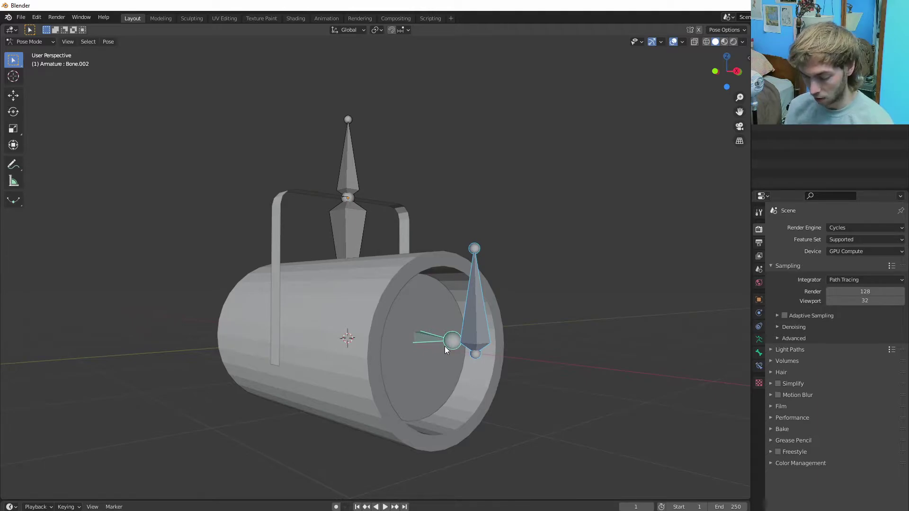
pyautogui.hotkey('shift', 'i')
pyautogui.click(445, 347)
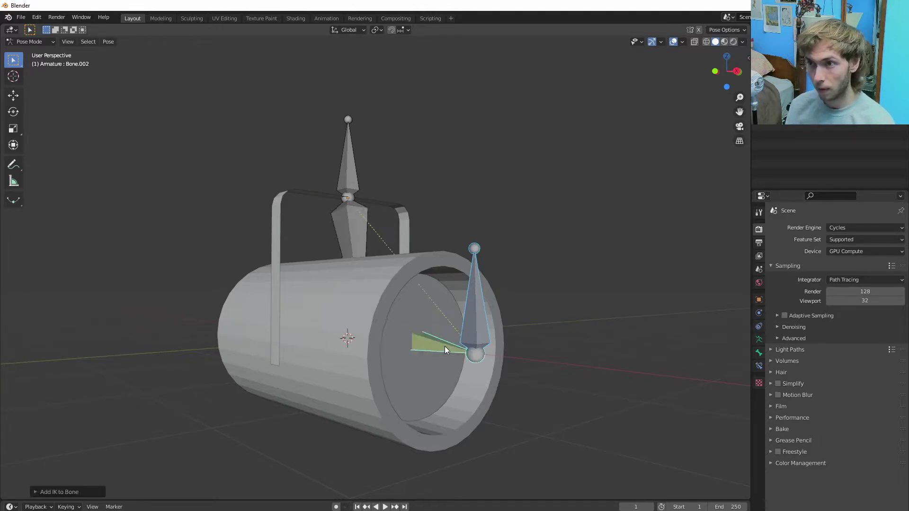
pyautogui.press('g')
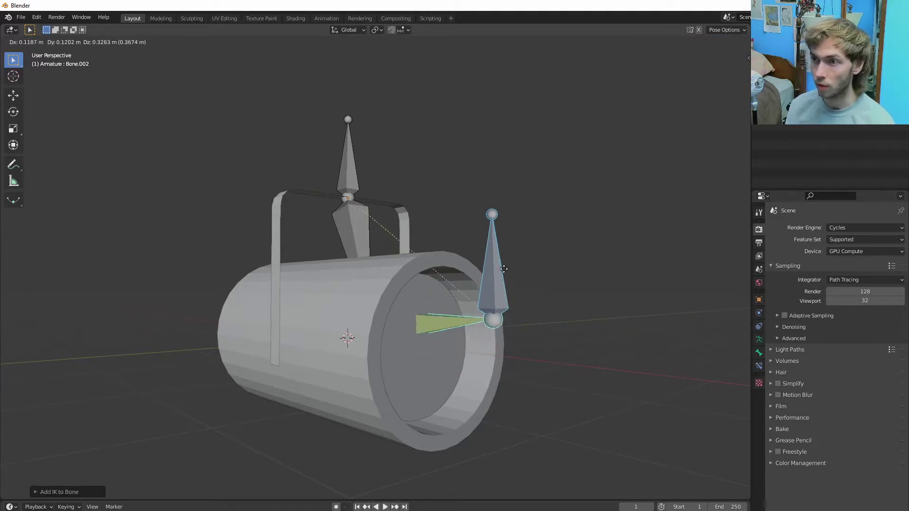
pyautogui.press('Escape')
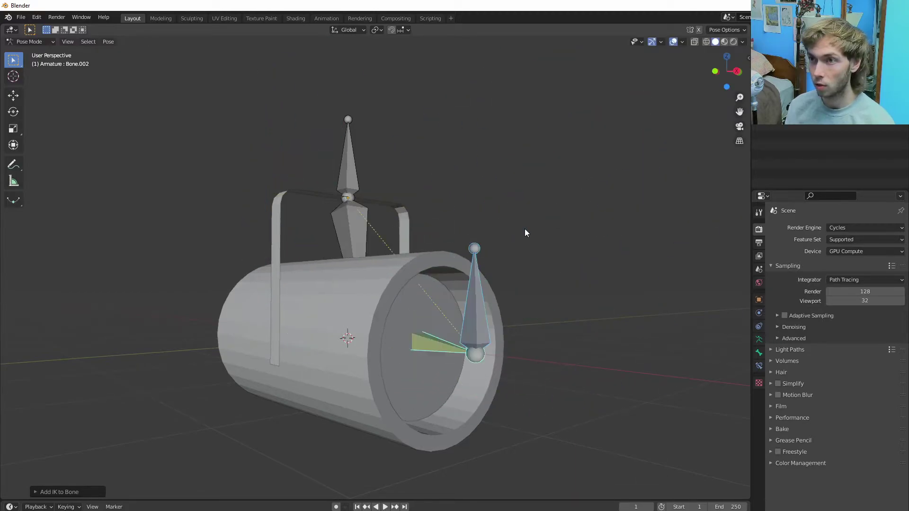
# - Move the IK target bone slightly back along X until the chain's middle bone hangs straight down
pyautogui.moveTo(481, 339); pyautogui.dragTo(558, 346, button='middle')
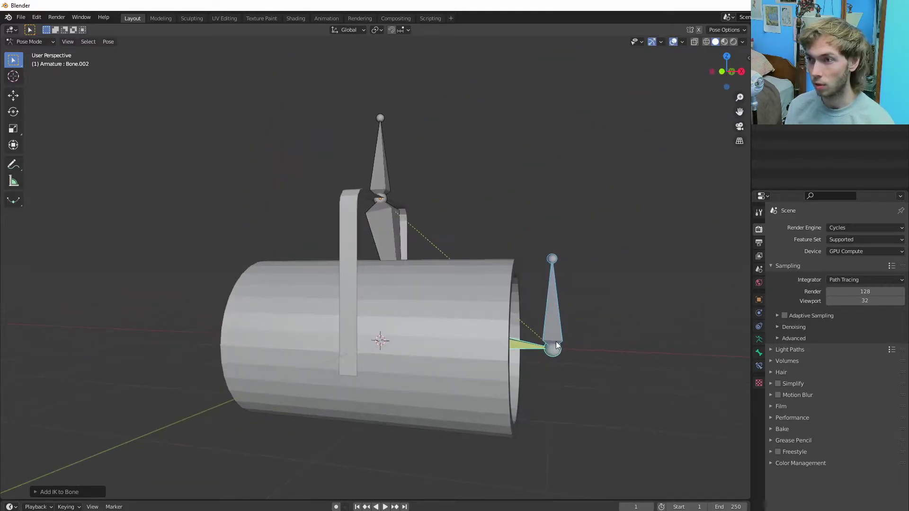
pyautogui.press('g')
pyautogui.press('x')
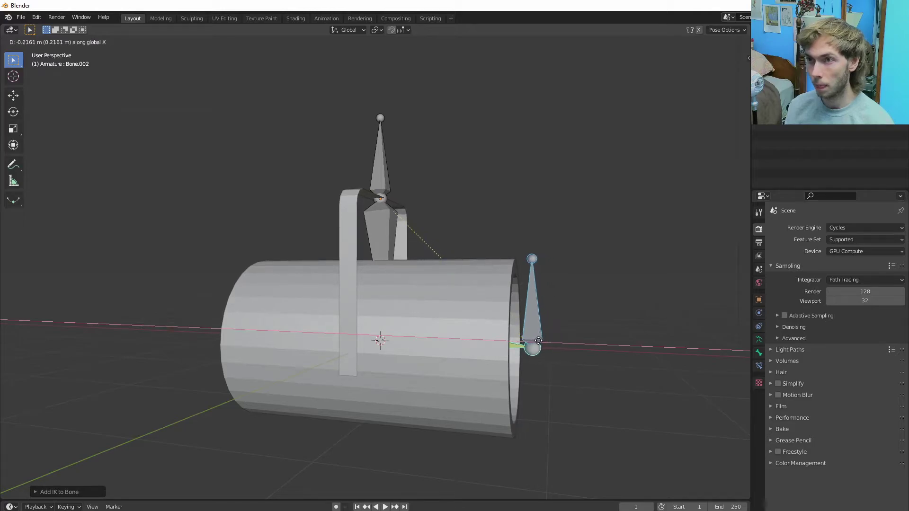
pyautogui.click(530, 340)
# - Test the IK chain by moving the target bone freely above the cylinder, and cancel the move
pyautogui.moveTo(462, 296); pyautogui.dragTo(472, 317, button='middle')
pyautogui.press('g')
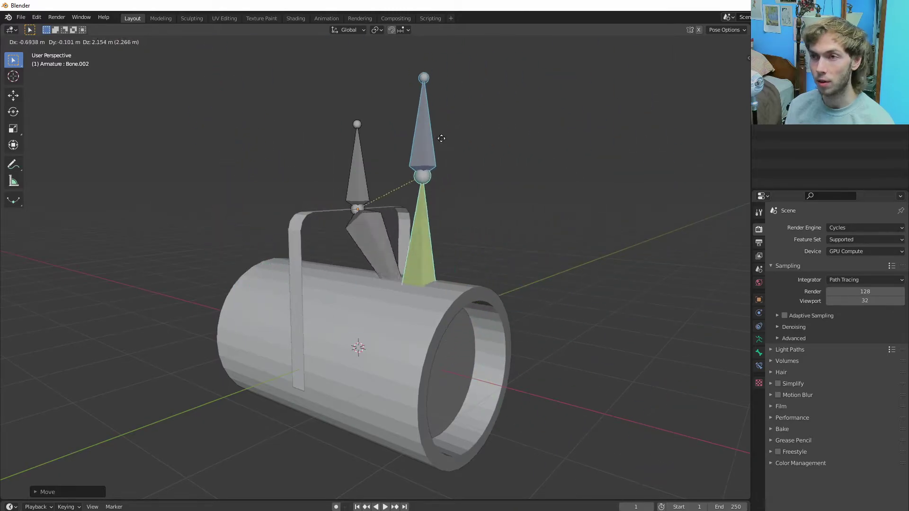
pyautogui.click(497, 263)
# - Try locking the hanging middle bone's inverse kinematics on X and Y, and test it by moving the IK target bone
pyautogui.click(353, 243)
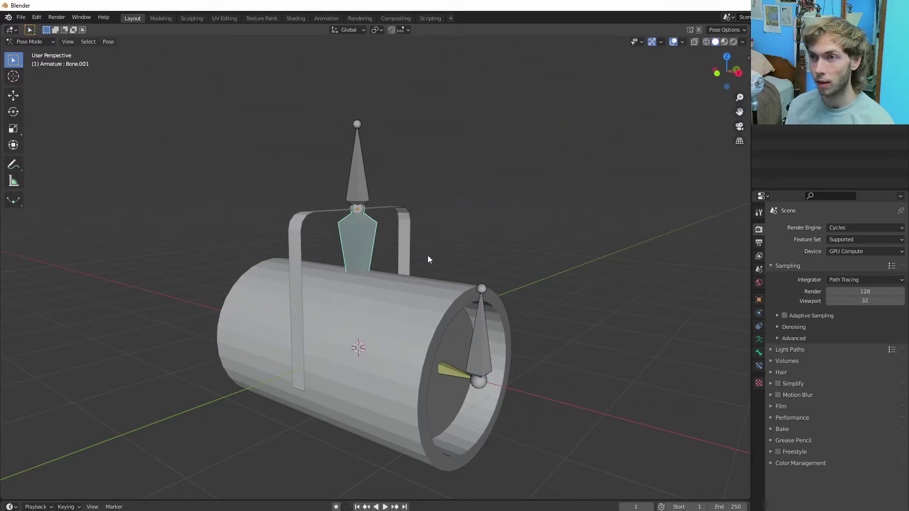
pyautogui.click(759, 353)
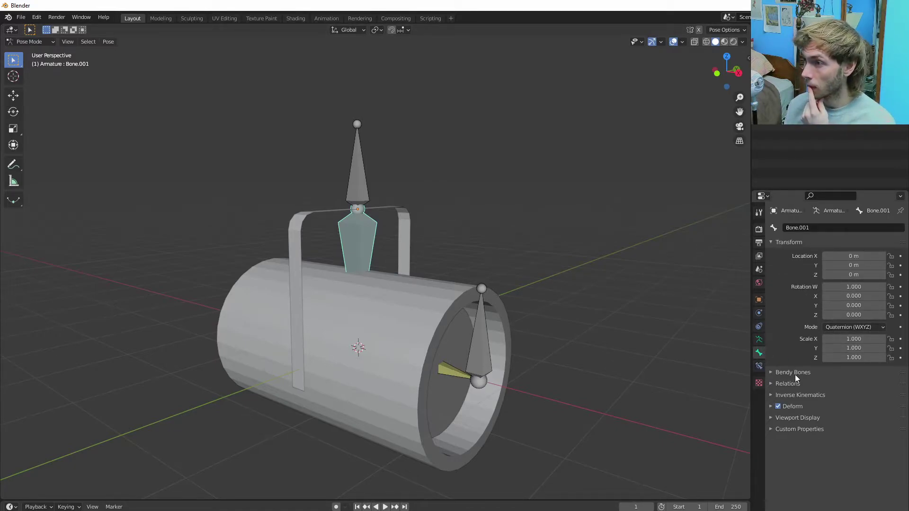
pyautogui.click(797, 395)
pyautogui.scroll(-2, 797, 395)
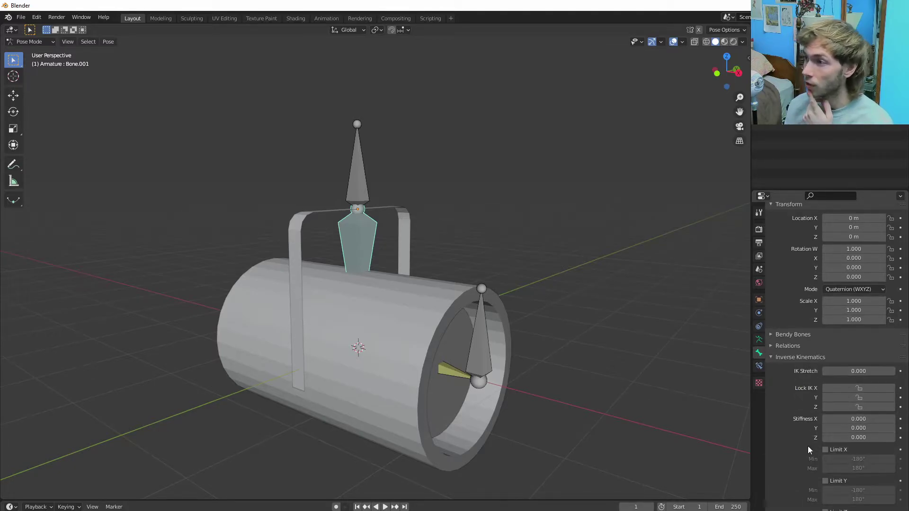
pyautogui.scroll(-2, 814, 416)
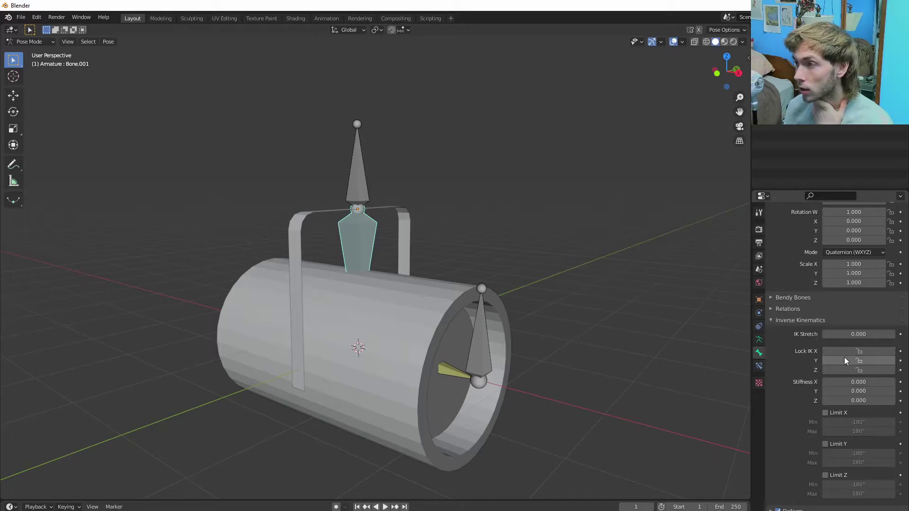
pyautogui.moveTo(847, 365); pyautogui.dragTo(855, 350)
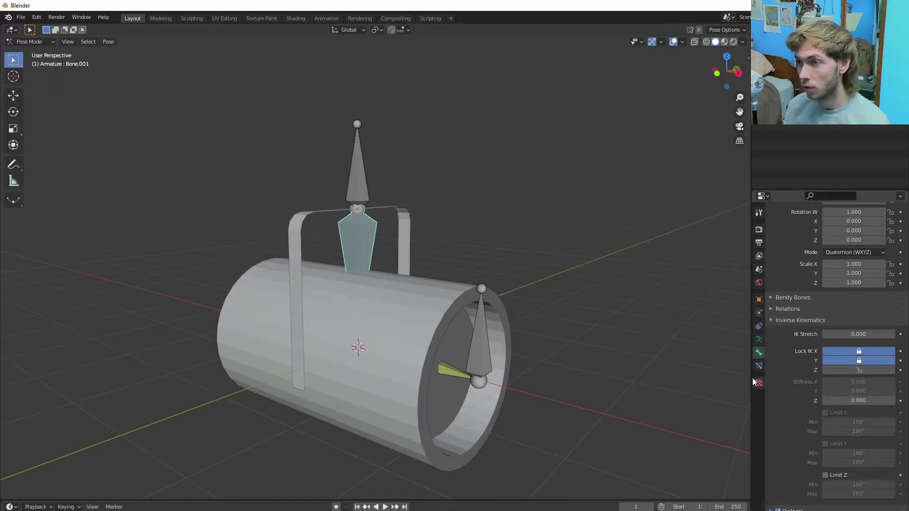
pyautogui.click(481, 353)
pyautogui.press('g')
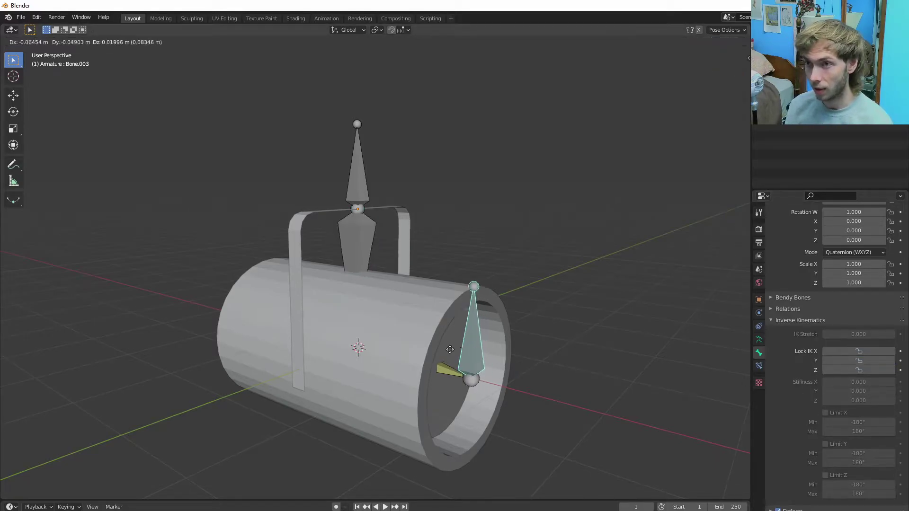
pyautogui.click(525, 338)
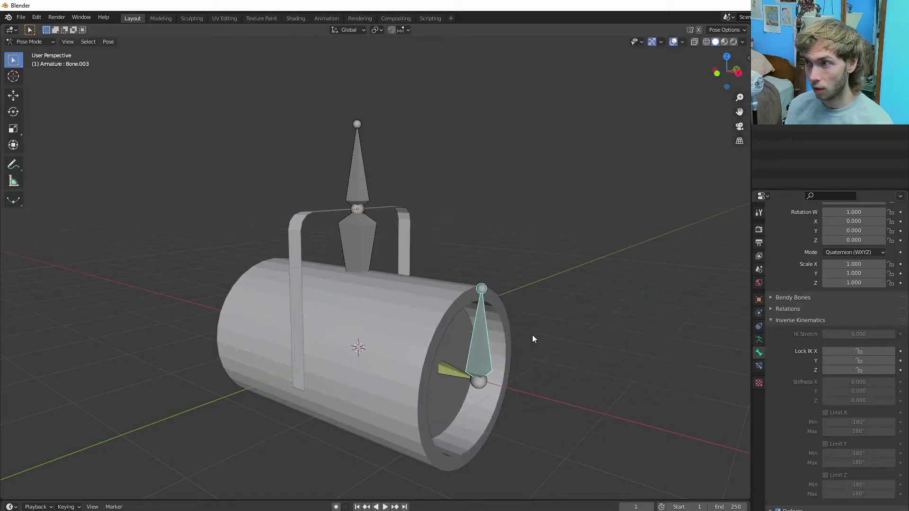
# - Lock the middle bone's IK on Z with X and Y unlocked, test it by moving the target bone, and cancel the move
pyautogui.click(347, 257)
pyautogui.click(863, 369)
pyautogui.click(859, 361)
pyautogui.click(859, 352)
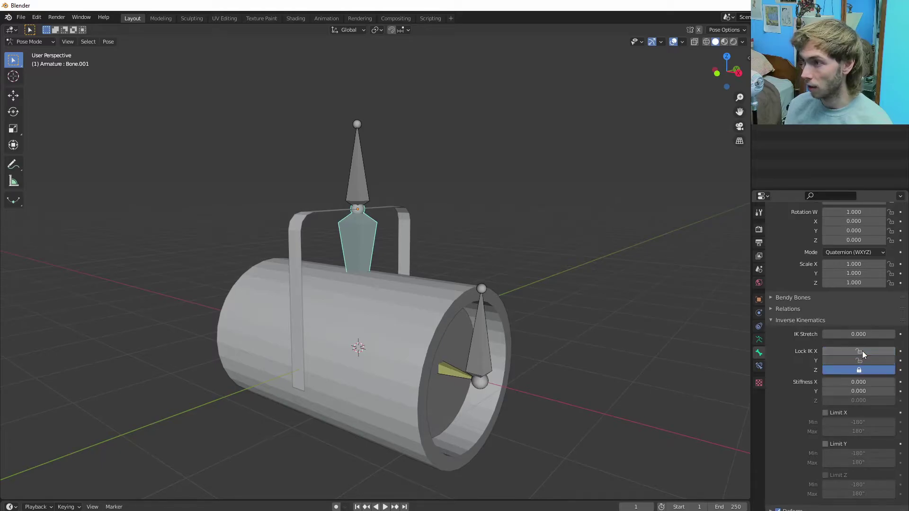
pyautogui.click(478, 353)
pyautogui.press('g')
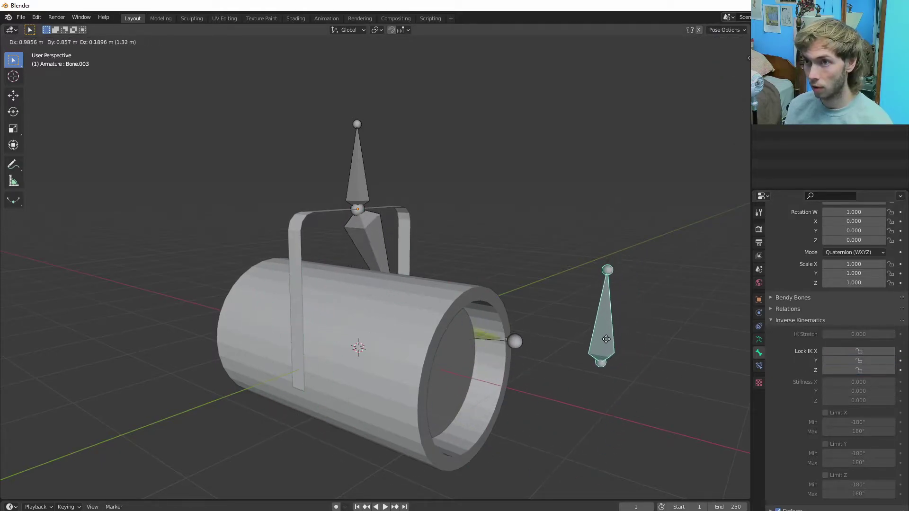
pyautogui.rightClick(606, 339)
# - Lock the middle bone's IK on X as well, leaving only Y free, and test the chain with a cancelled target move
pyautogui.click(354, 248)
pyautogui.click(859, 361)
pyautogui.click(859, 351)
pyautogui.click(475, 341)
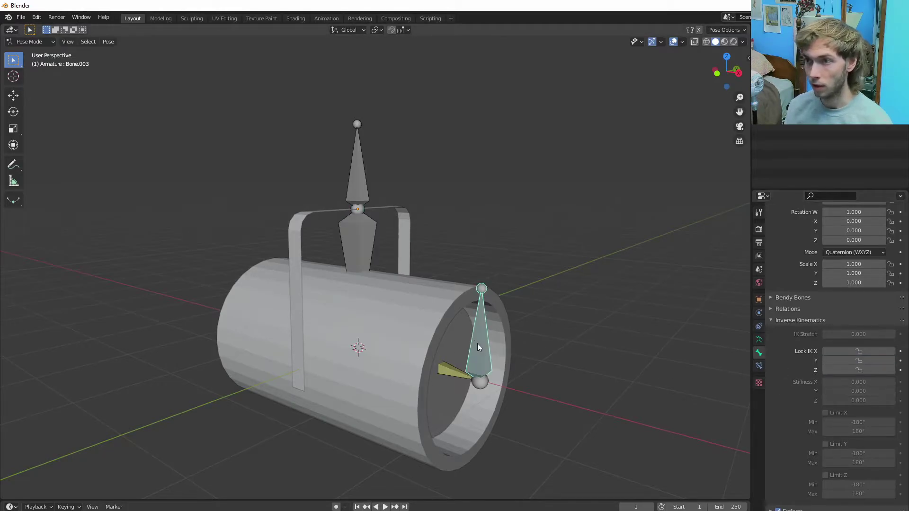
pyautogui.press('g')
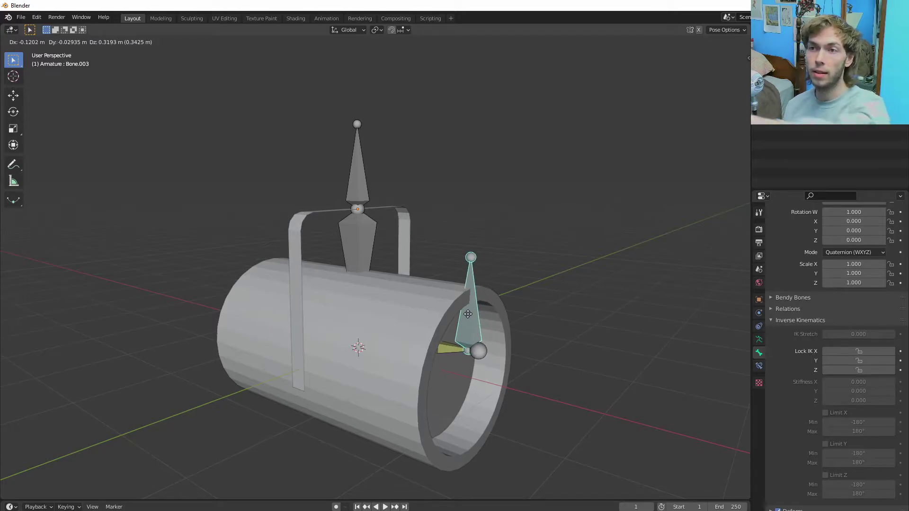
pyautogui.rightClick(473, 314)
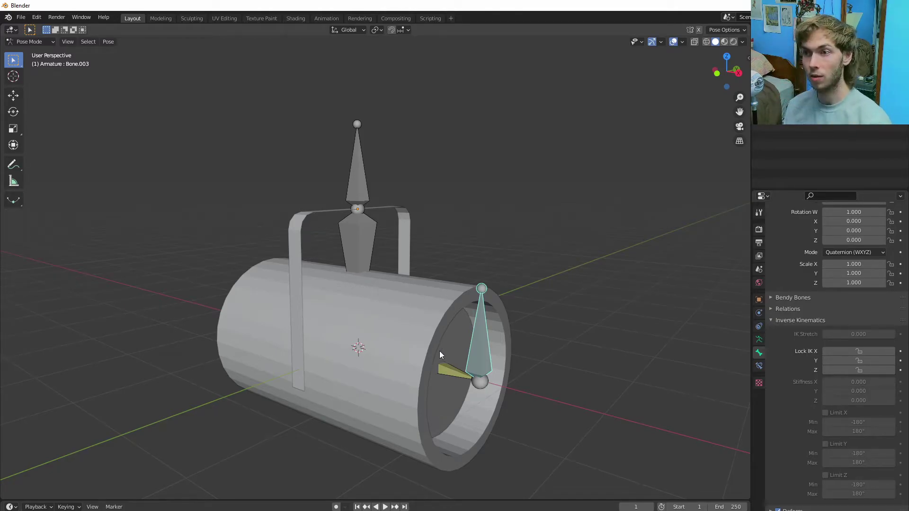
# - Try locking the forward bone's IK on Z, test it with a cancelled target move, and unlock Z again
pyautogui.click(456, 374)
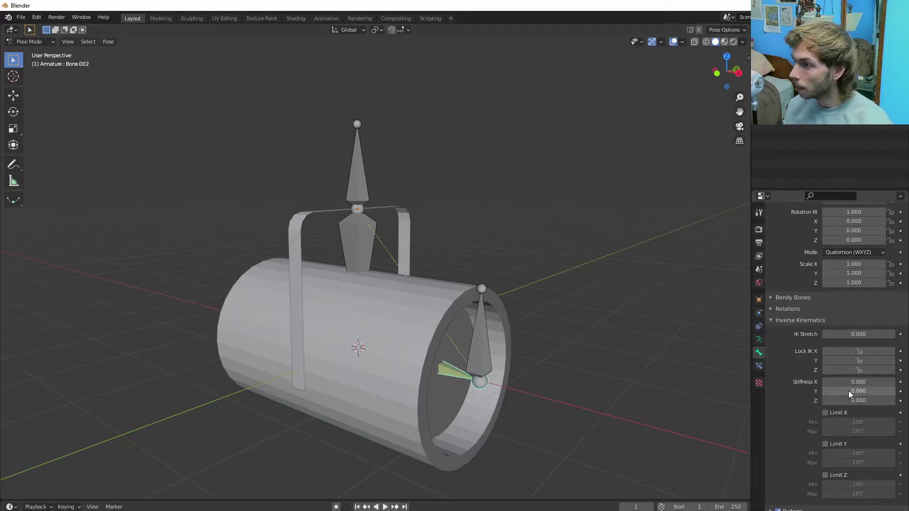
pyautogui.click(863, 368)
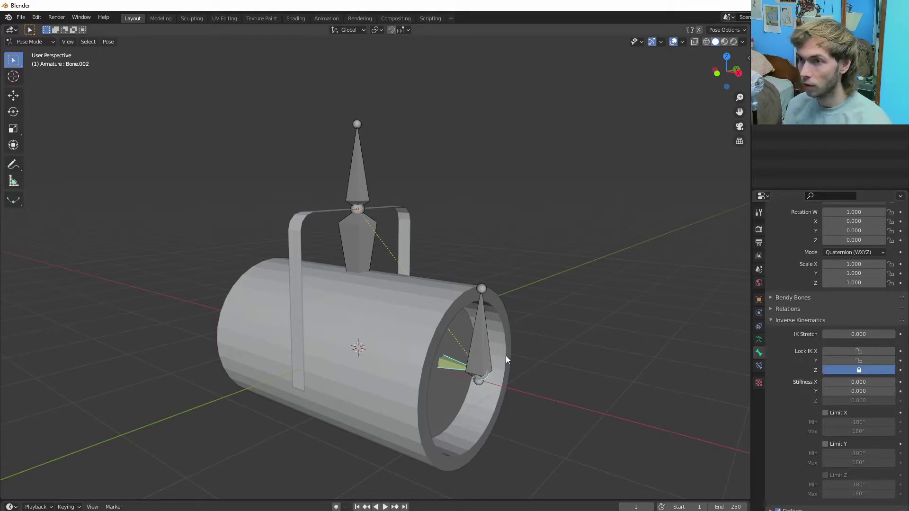
pyautogui.click(486, 356)
pyautogui.press('g')
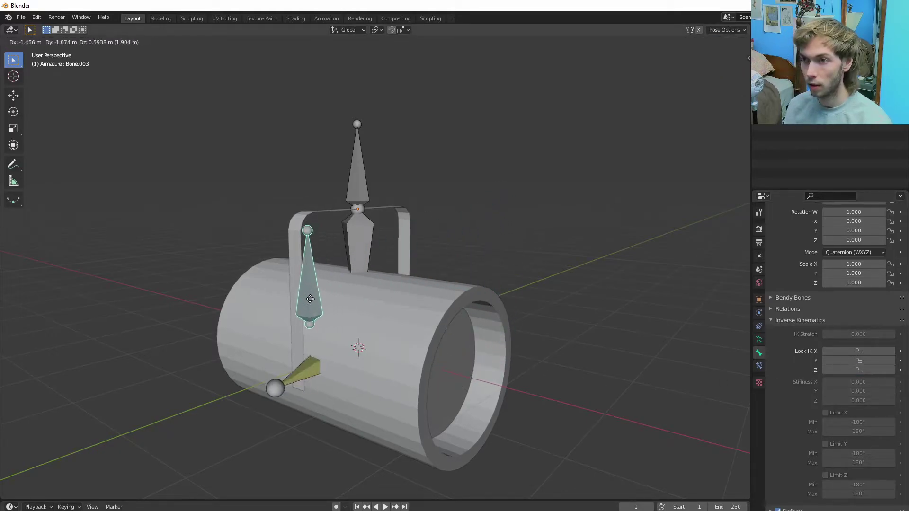
pyautogui.press('Escape')
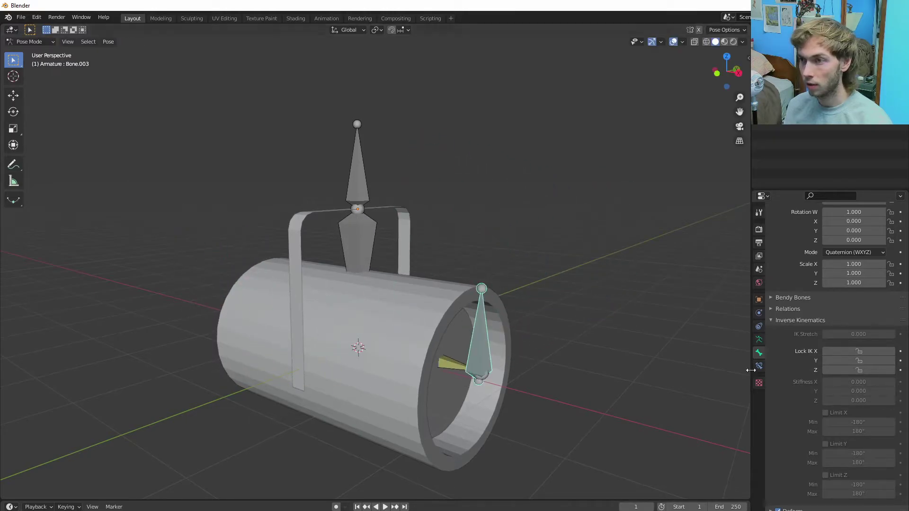
pyautogui.click(452, 369)
pyautogui.click(868, 372)
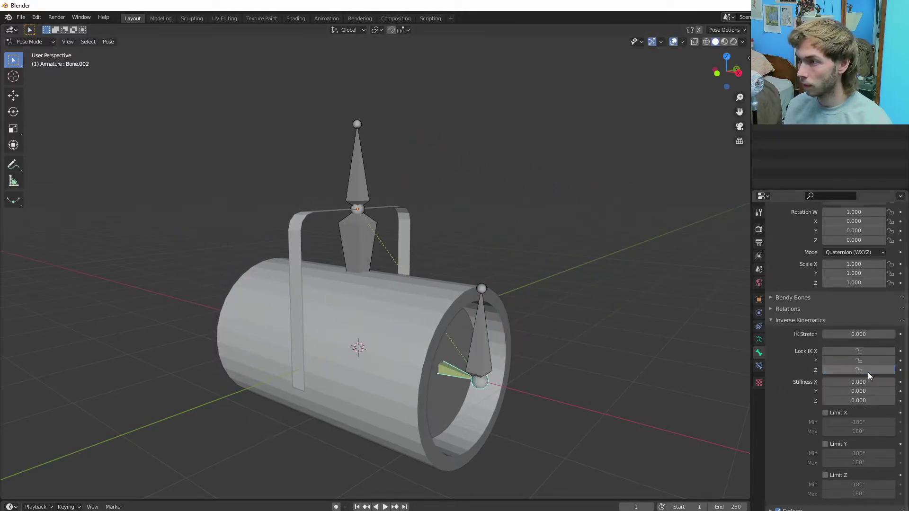
# - Lock the forward bone's IK on Y, and test the chain by moving the target bone and cancelling the move
pyautogui.click(865, 362)
pyautogui.click(486, 349)
pyautogui.press('g')
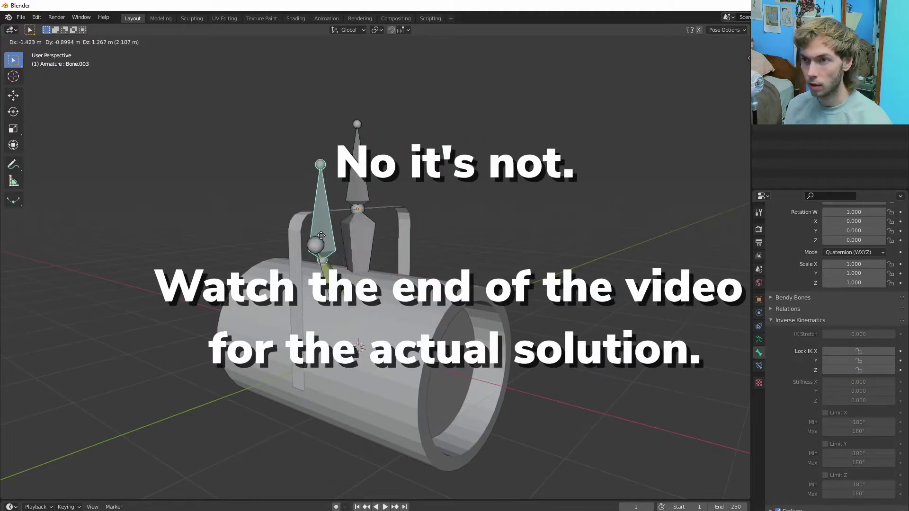
pyautogui.press('Escape')
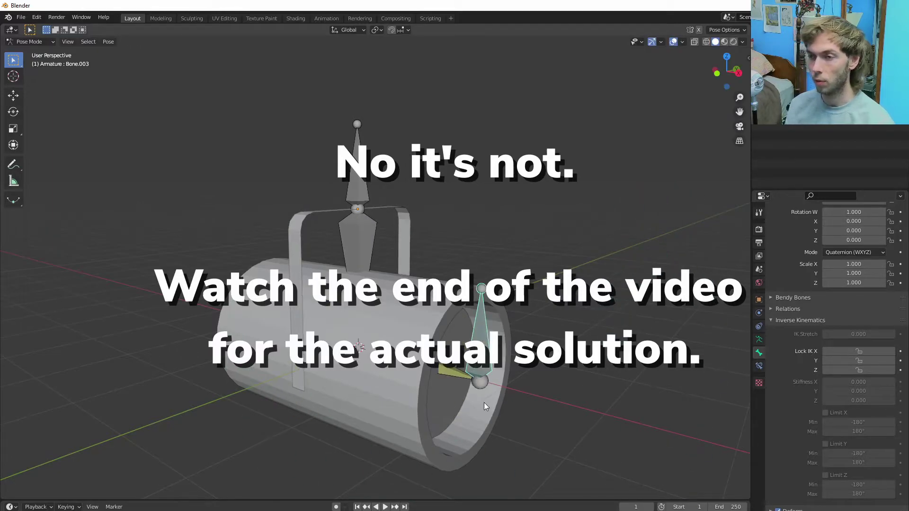
# - Parent the cylinder body to the armature's forward bone using the Bone parent type
pyautogui.press('Tab')
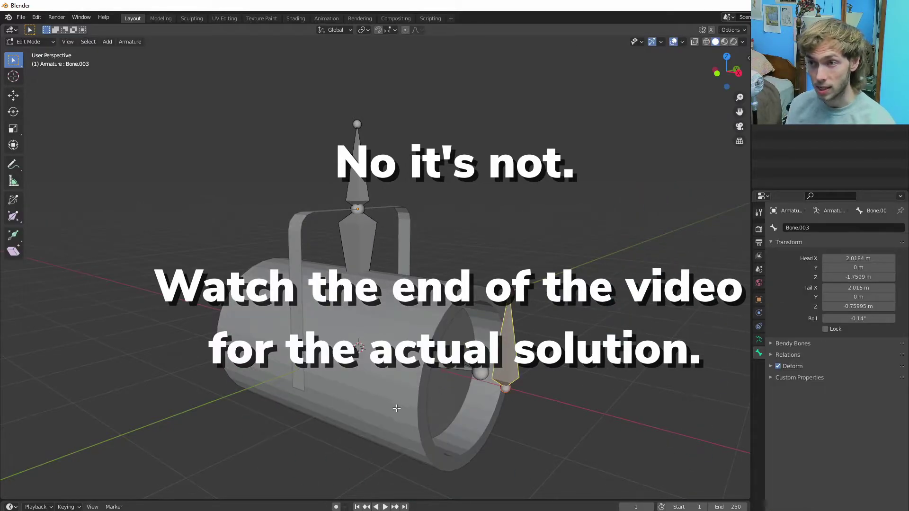
pyautogui.press('Tab')
pyautogui.hotkey('ctrl', 'Tab')
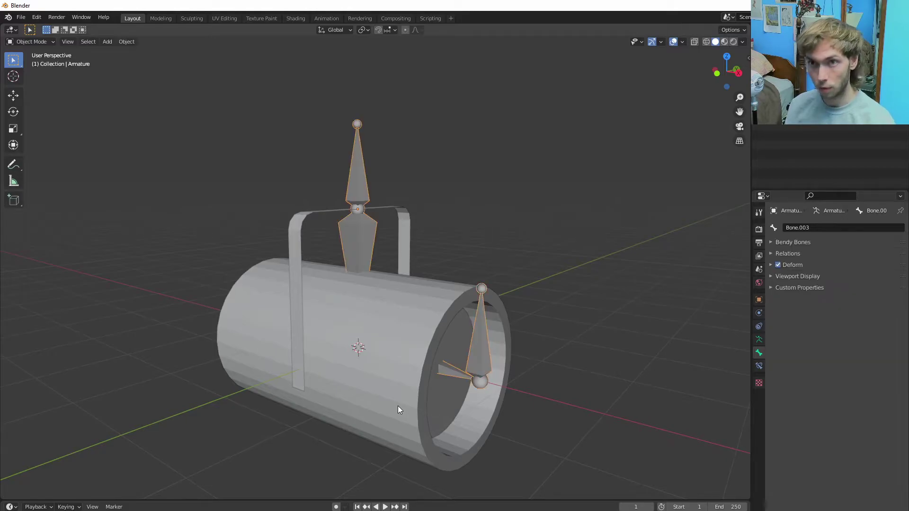
pyautogui.click(395, 395)
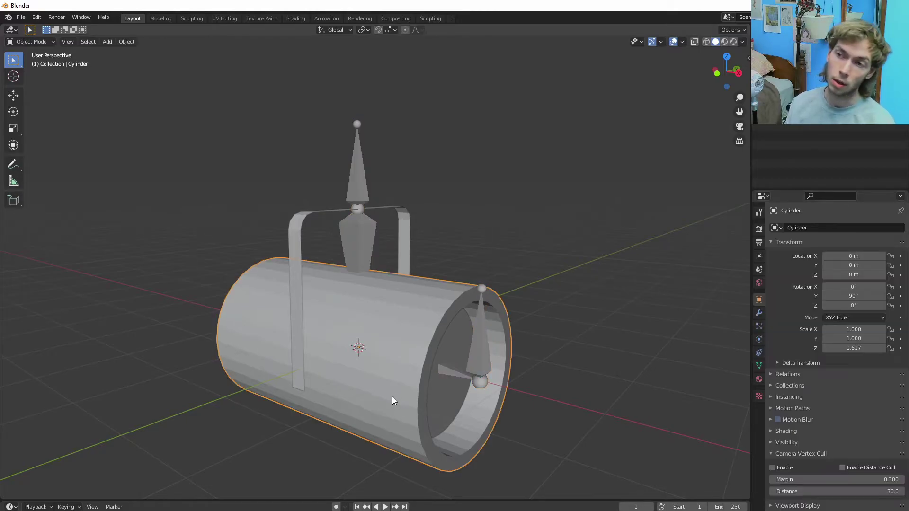
pyautogui.keyDown('shift'); pyautogui.click(449, 372); pyautogui.keyUp('shift')
pyautogui.hotkey('ctrl', 'Tab')
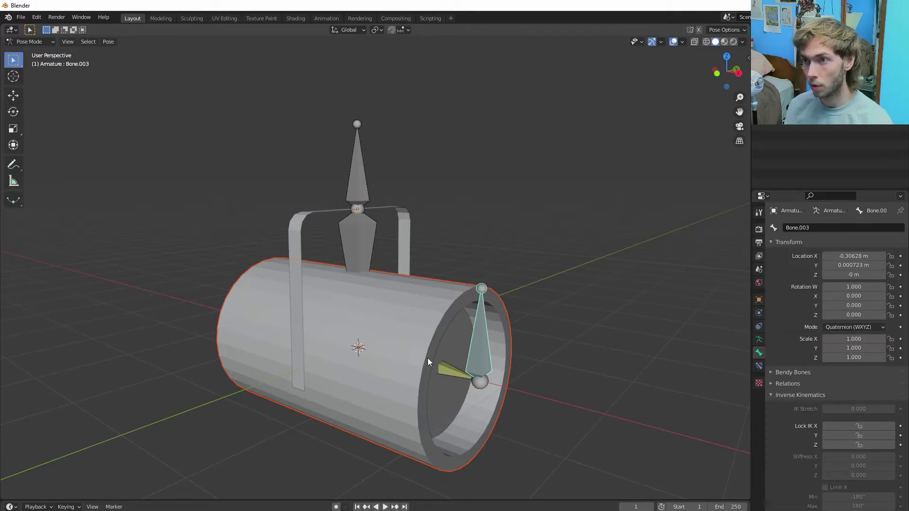
pyautogui.click(455, 374)
pyautogui.hotkey('ctrl', 'p')
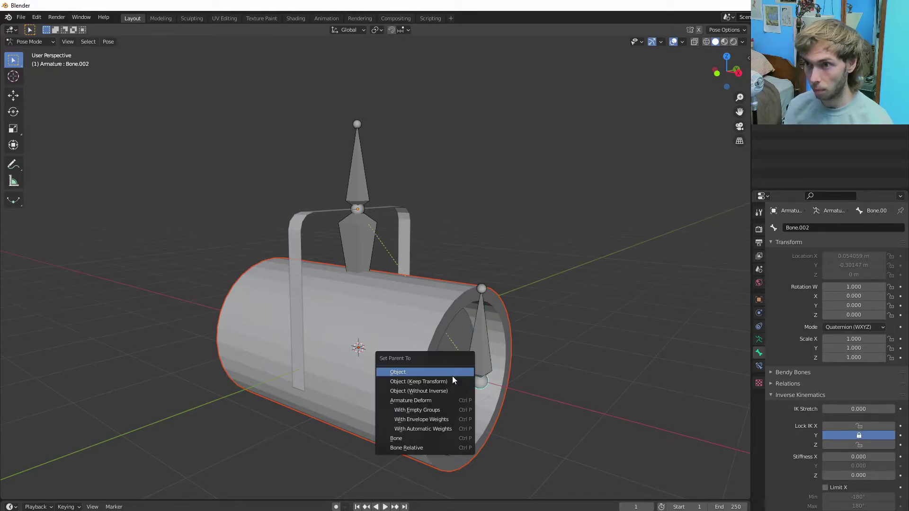
pyautogui.click(389, 438)
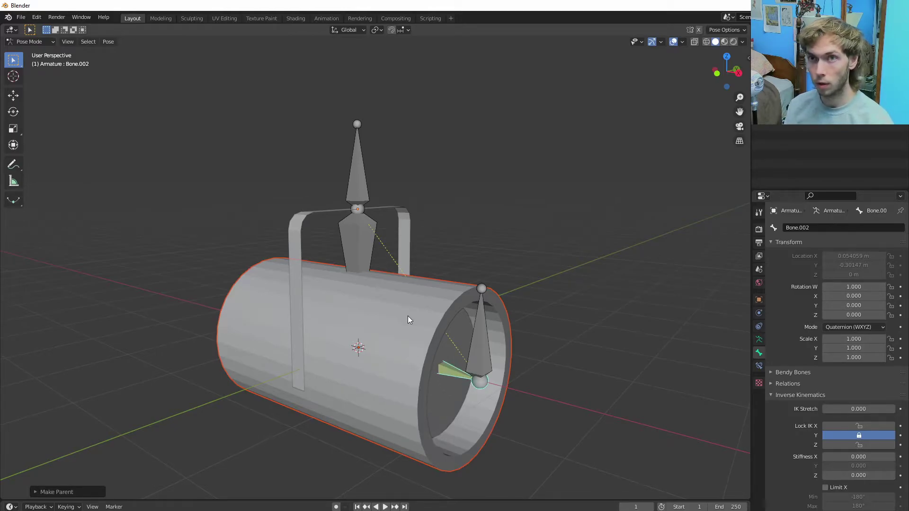
# - Parent the bracket to the armature's hanging middle bone using the Bone parent type
pyautogui.hotkey('ctrl', 'Tab')
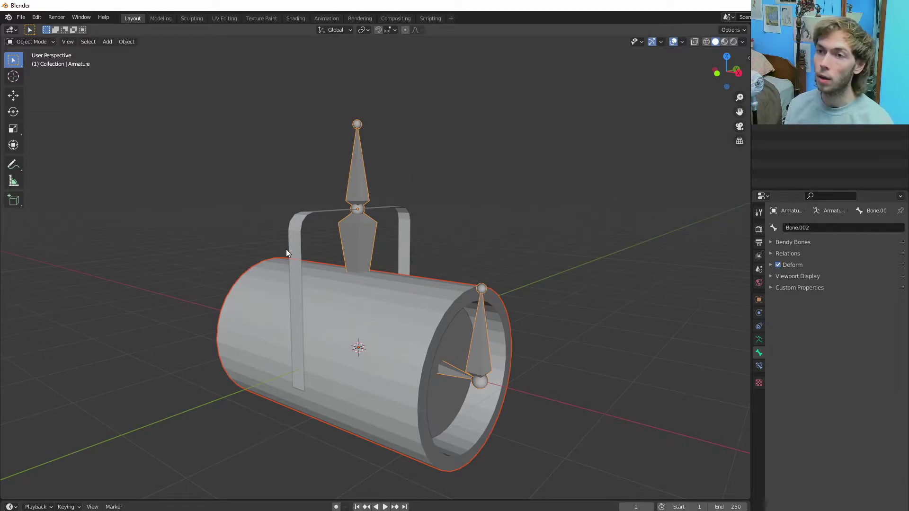
pyautogui.click(292, 237)
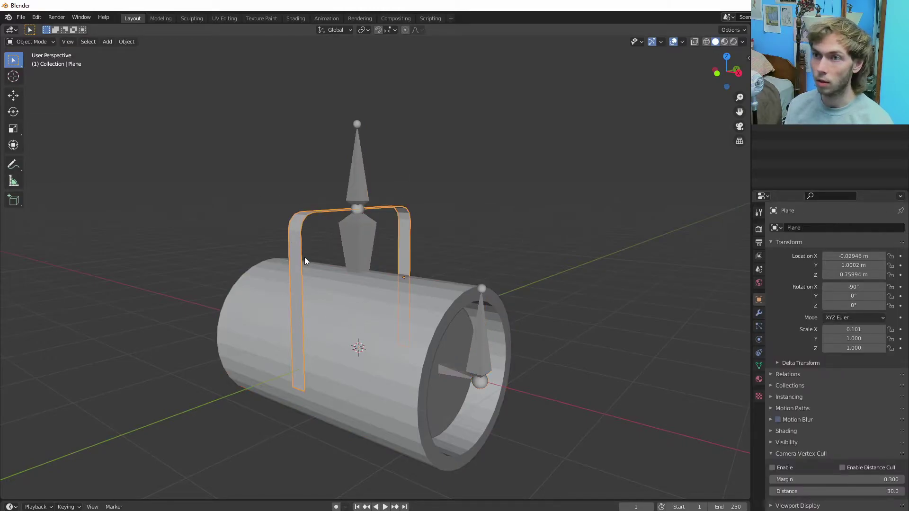
pyautogui.keyDown('shift'); pyautogui.click(357, 250); pyautogui.keyUp('shift')
pyautogui.hotkey('ctrl', 'Tab')
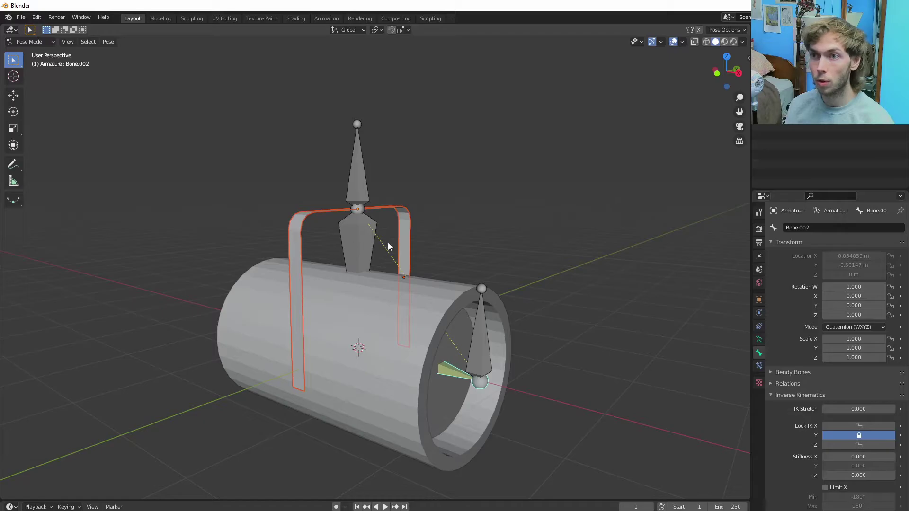
pyautogui.click(361, 246)
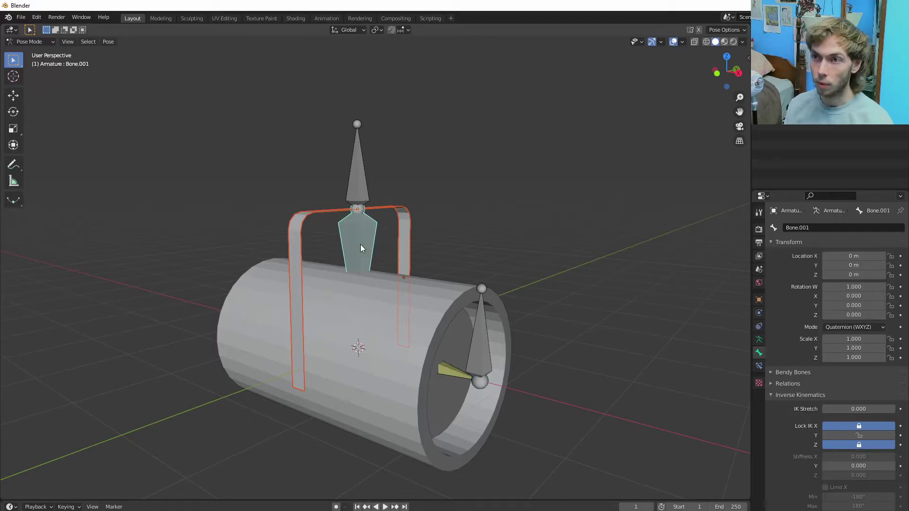
pyautogui.hotkey('ctrl', 'p')
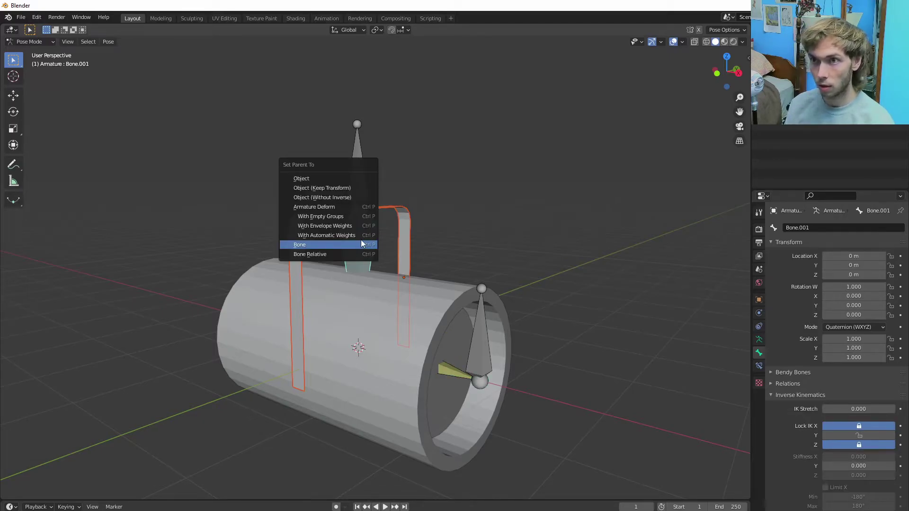
pyautogui.click(360, 240)
pyautogui.hotkey('ctrl', 'z')
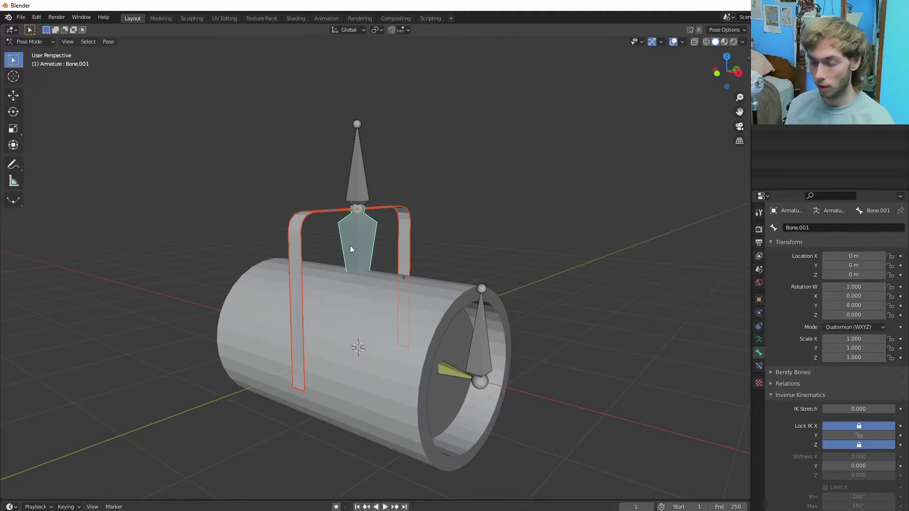
pyautogui.hotkey('ctrl', 'p')
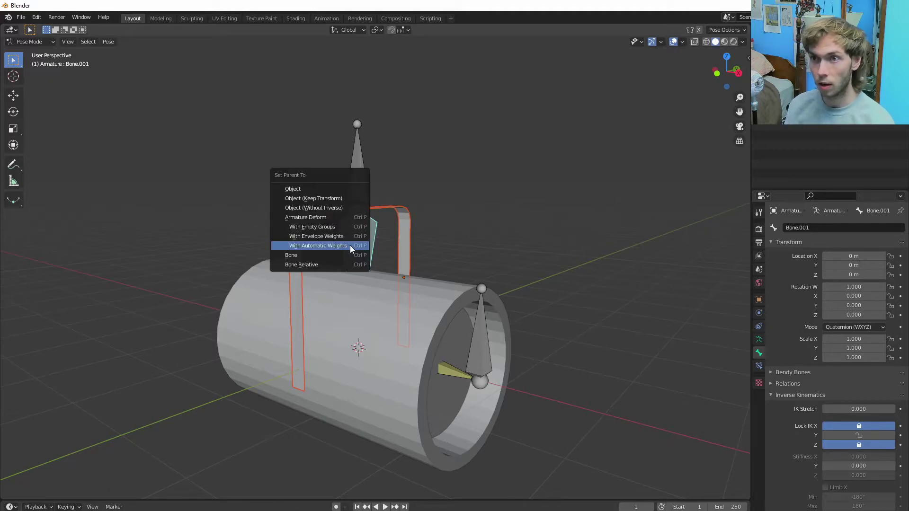
pyautogui.click(314, 255)
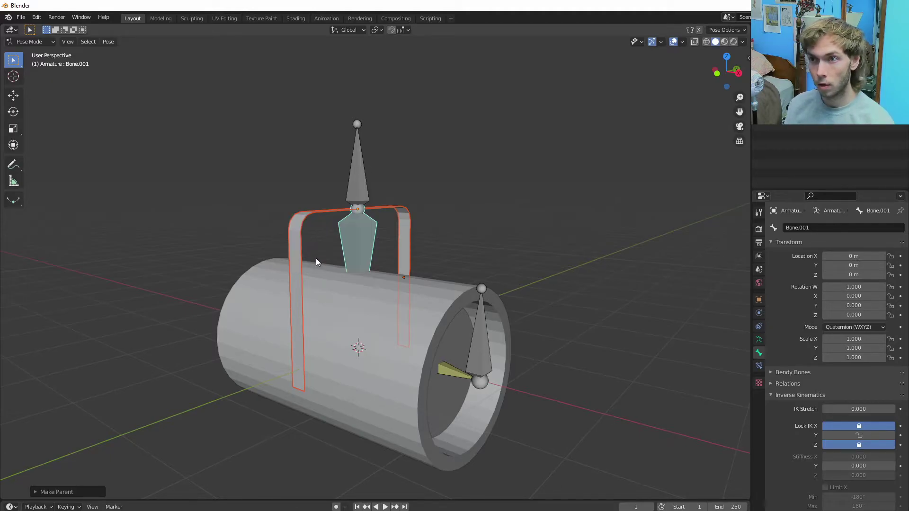
# - Test how the parented body and bracket follow the rig by moving the IK target bone
pyautogui.click(462, 385)
pyautogui.hotkey('ctrl', 'z')
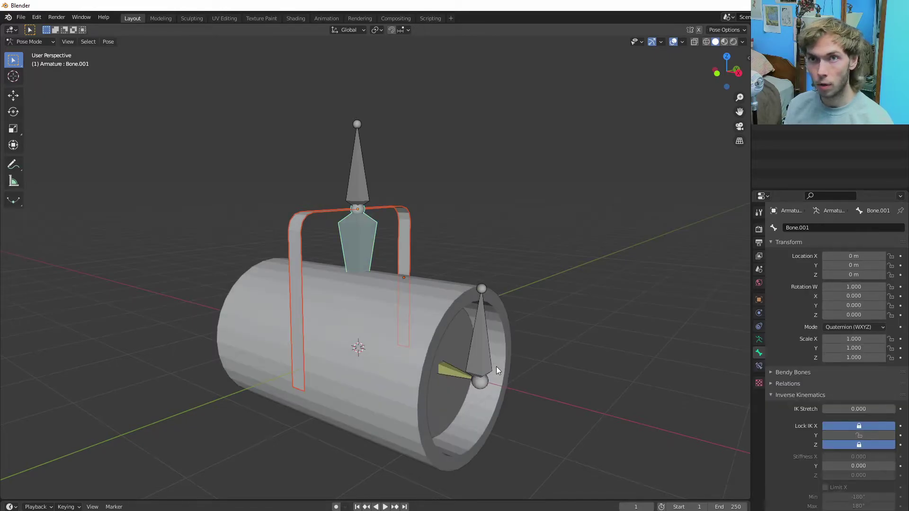
pyautogui.click(478, 363)
pyautogui.press('g')
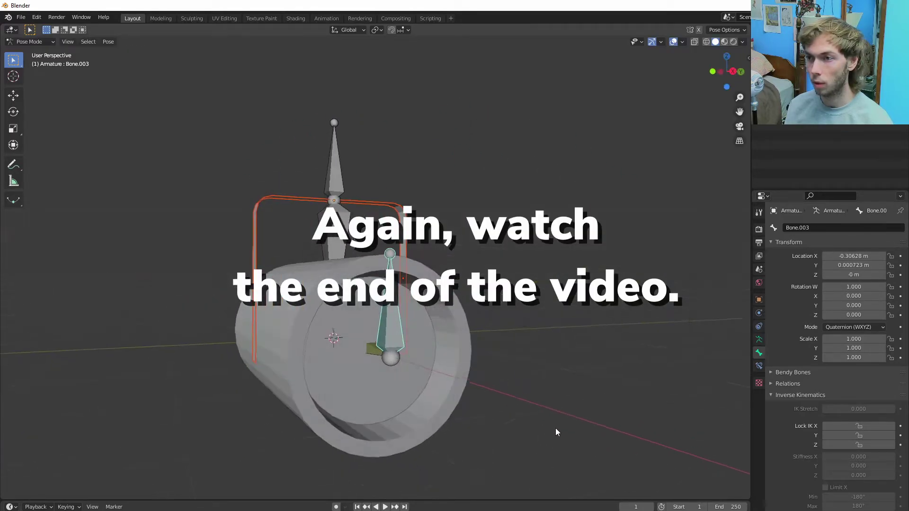
# - Parent the flood light emission front disc to the cylinder body in Object Mode using Object (Keep Transform)
pyautogui.moveTo(555, 428); pyautogui.dragTo(490, 416, button='middle')
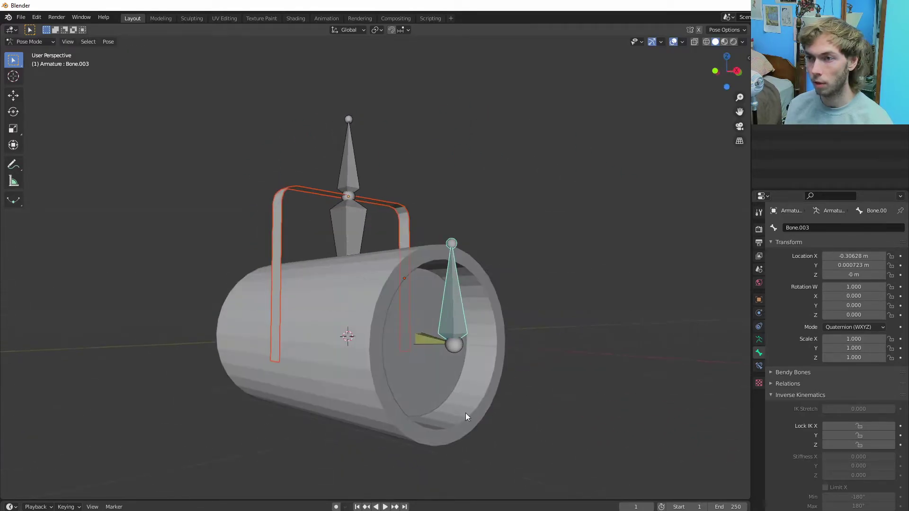
pyautogui.hotkey('ctrl', 'Tab')
pyautogui.click(413, 378)
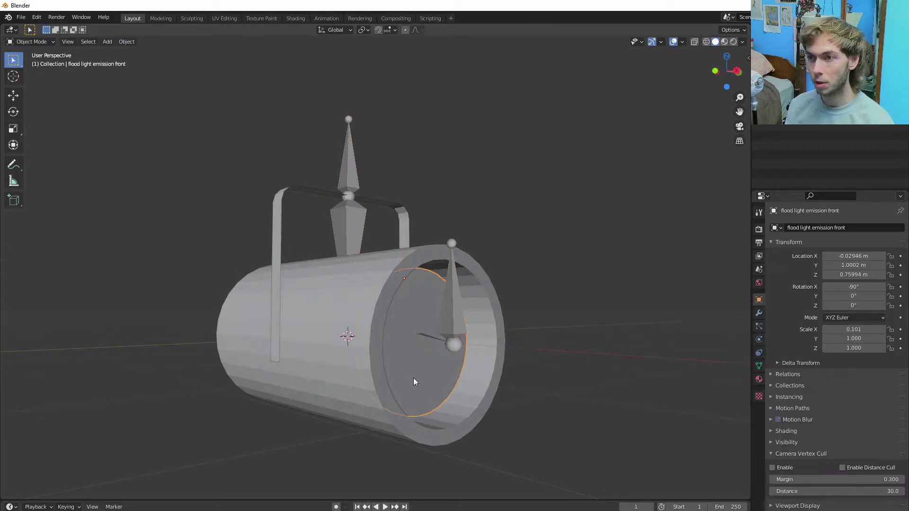
pyautogui.moveTo(454, 399); pyautogui.dragTo(424, 404, button='middle')
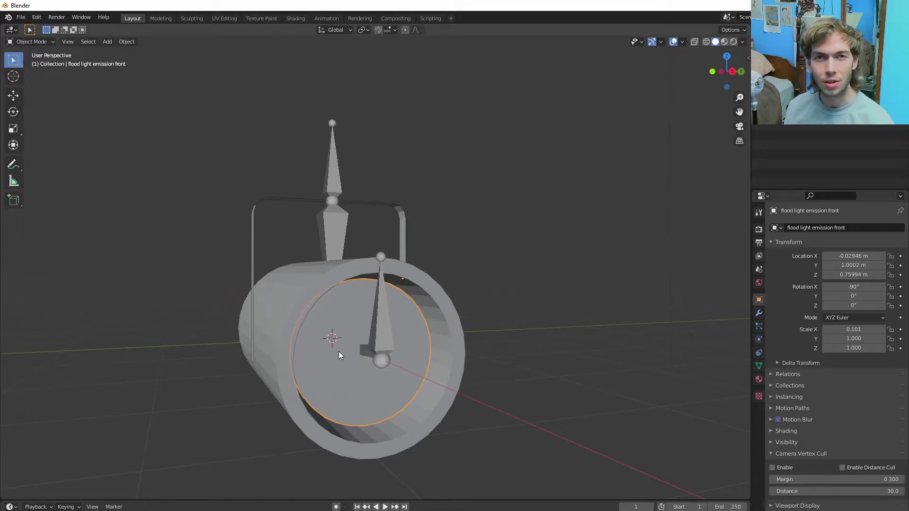
pyautogui.click(376, 448)
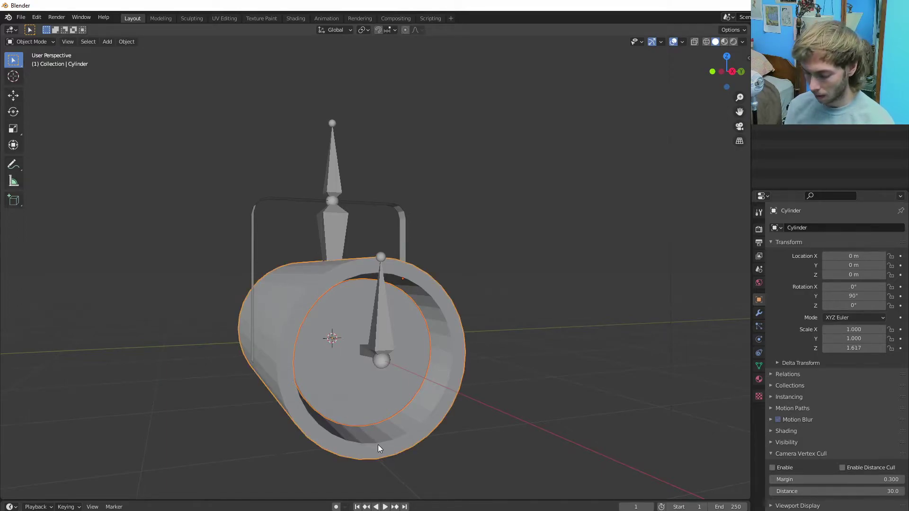
pyautogui.hotkey('ctrl', 'p')
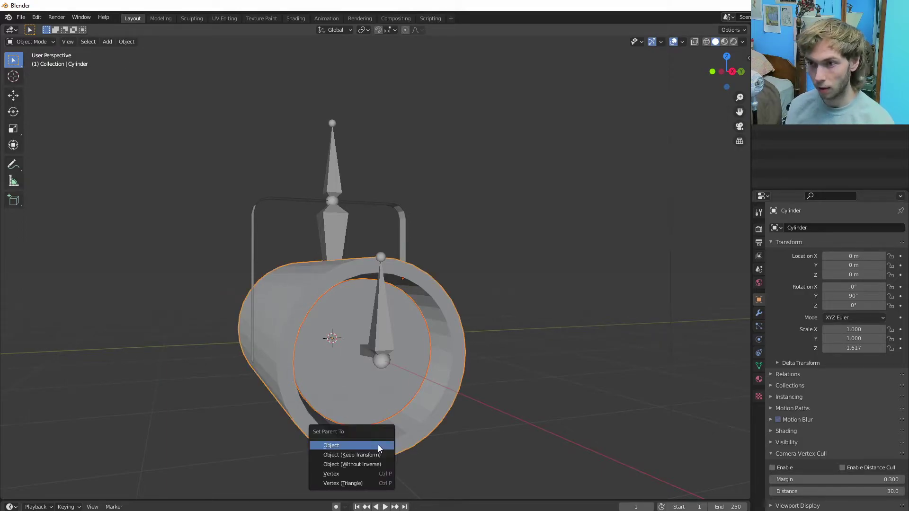
pyautogui.click(353, 454)
# - Add a spot light and move it about 2.74 m along X, out in front of the cylinder body
pyautogui.moveTo(373, 421); pyautogui.dragTo(368, 420, button='middle')
pyautogui.scroll(-2, 381, 424)
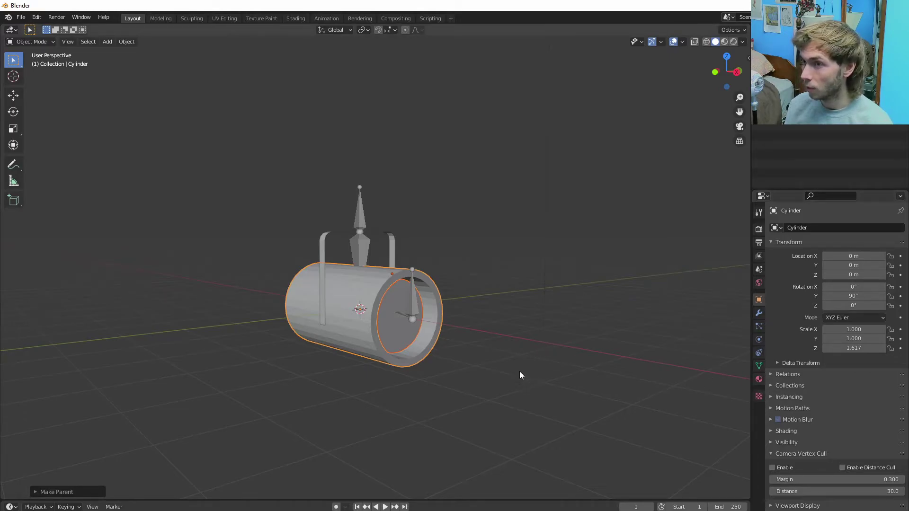
pyautogui.hotkey('shift', 'a')
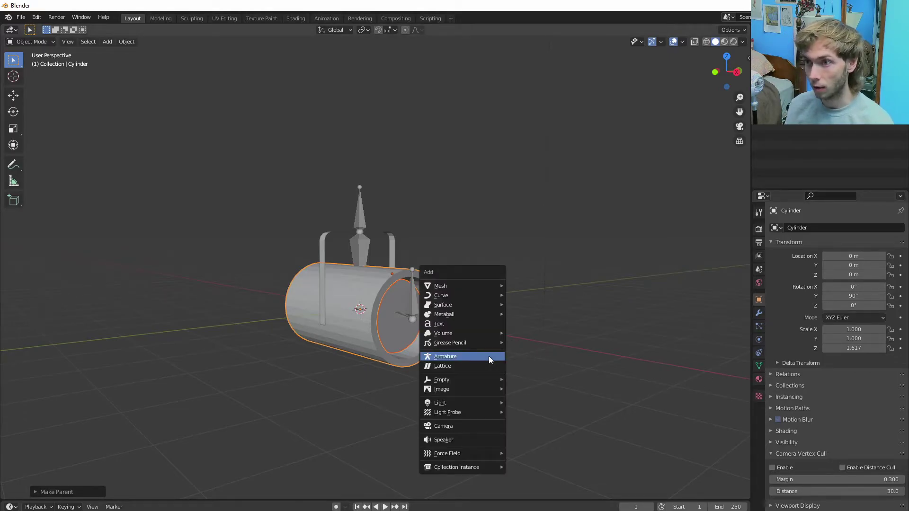
pyautogui.moveTo(476, 387)
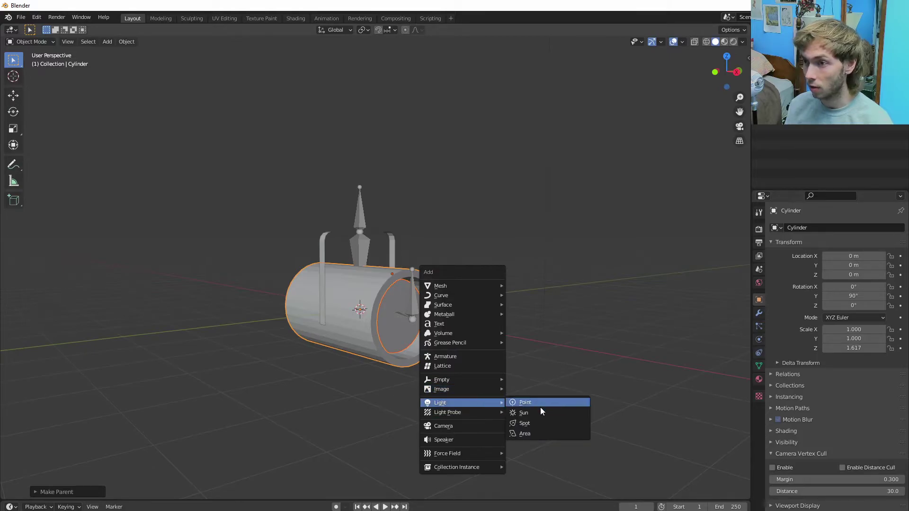
pyautogui.click(535, 423)
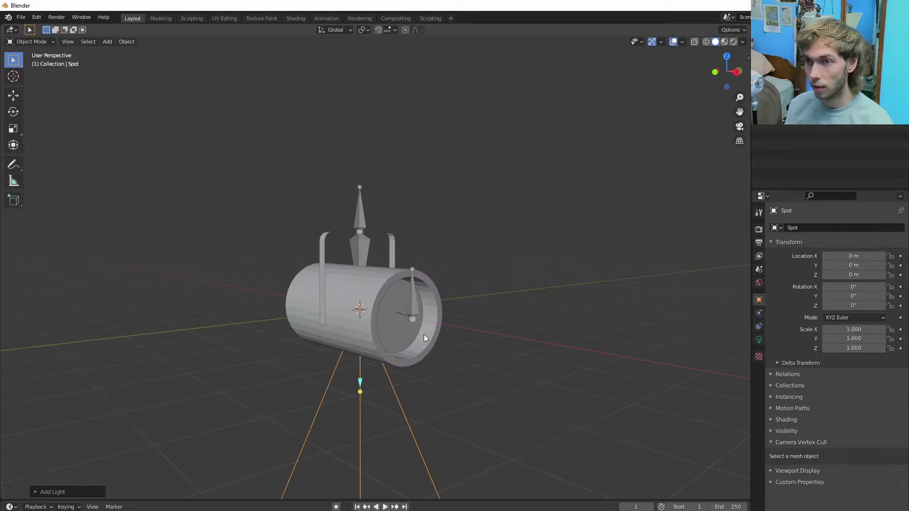
pyautogui.press('g')
pyautogui.press('x')
pyautogui.click(512, 357)
# - Rotate the spot light -90° about Y to face forward and move it back along X to about 1.8 m at the body's opening
pyautogui.moveTo(511, 357); pyautogui.dragTo(535, 363, button='middle')
pyautogui.press('r')
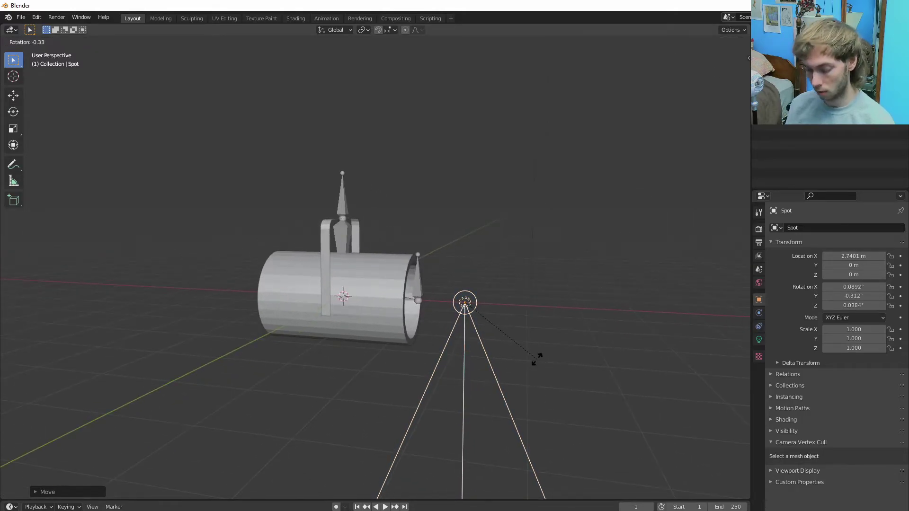
pyautogui.press('y')
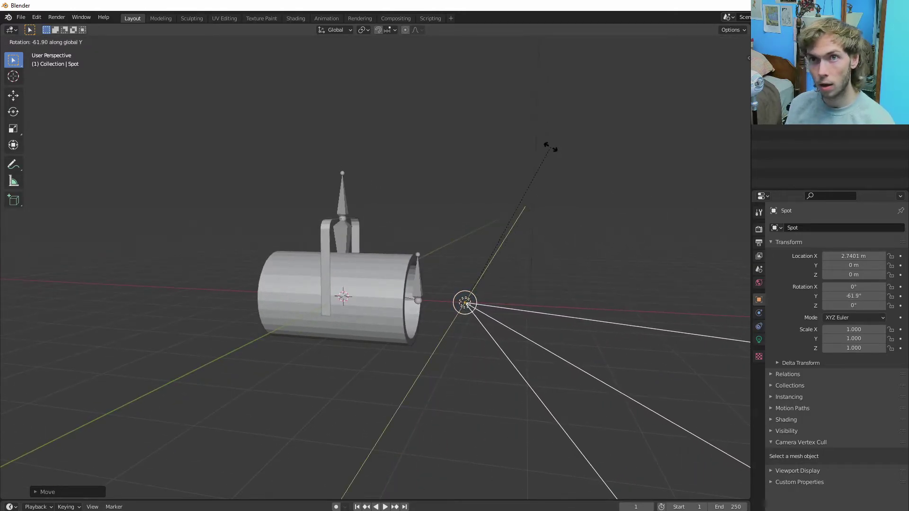
pyautogui.click(465, 73)
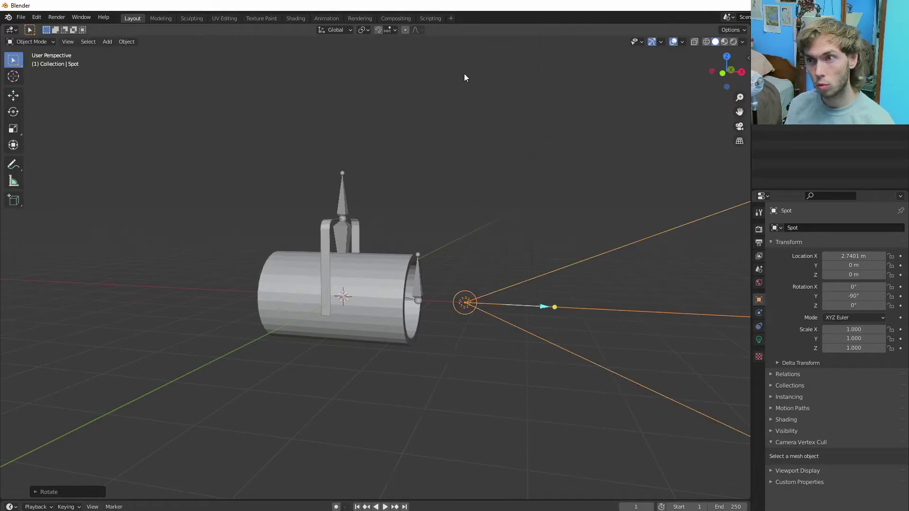
pyautogui.press('g')
pyautogui.press('z')
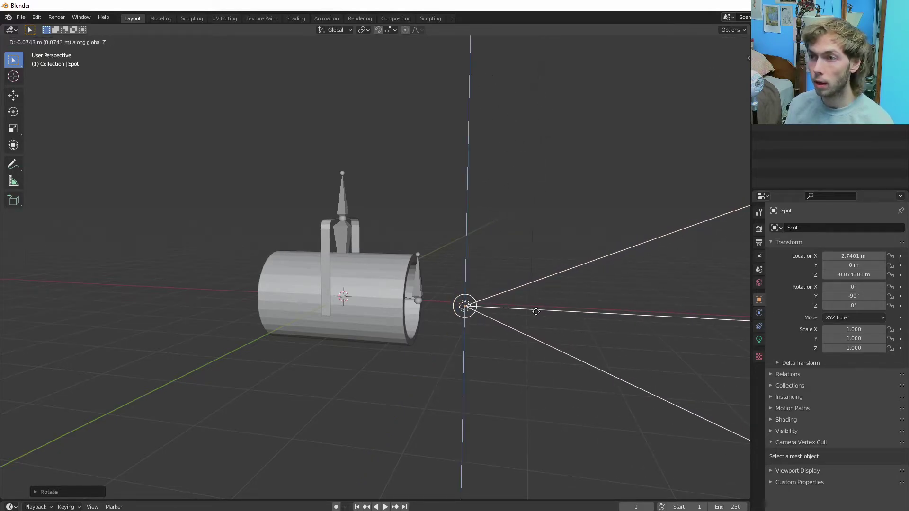
pyautogui.press('x')
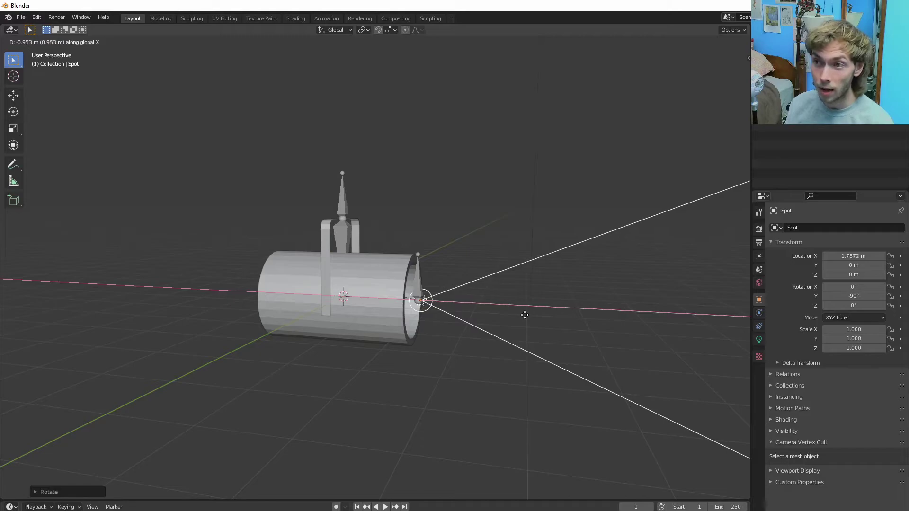
pyautogui.click(525, 317)
# - Parent the spot light to the cylinder body
pyautogui.moveTo(537, 319); pyautogui.dragTo(436, 386, button='middle')
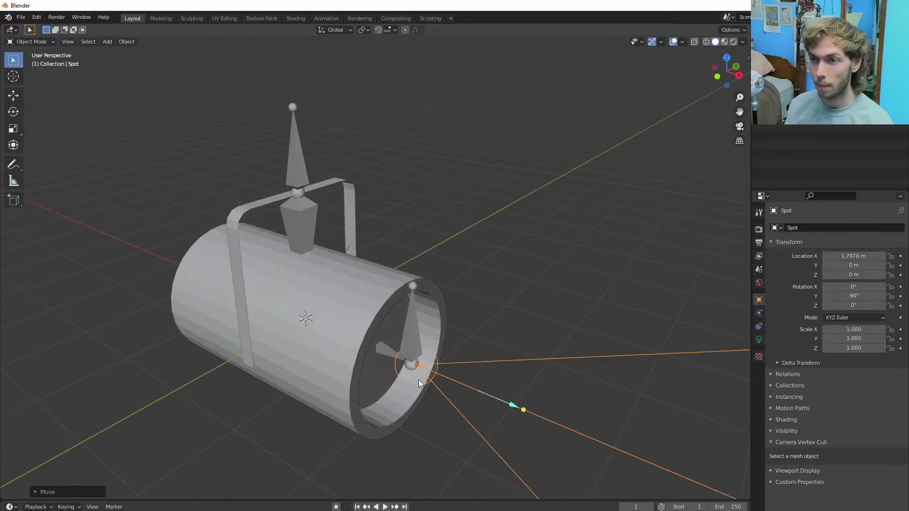
pyautogui.click(345, 368)
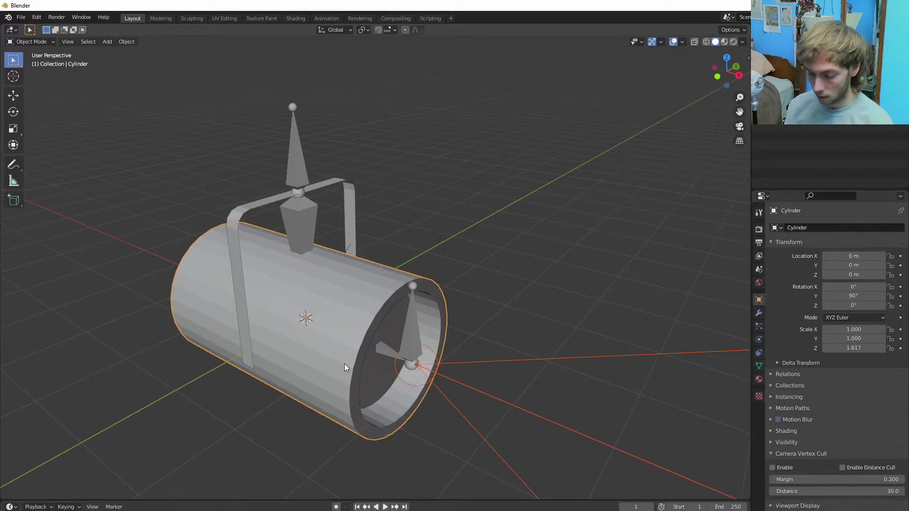
pyautogui.hotkey('ctrl', 'p')
pyautogui.click(345, 363)
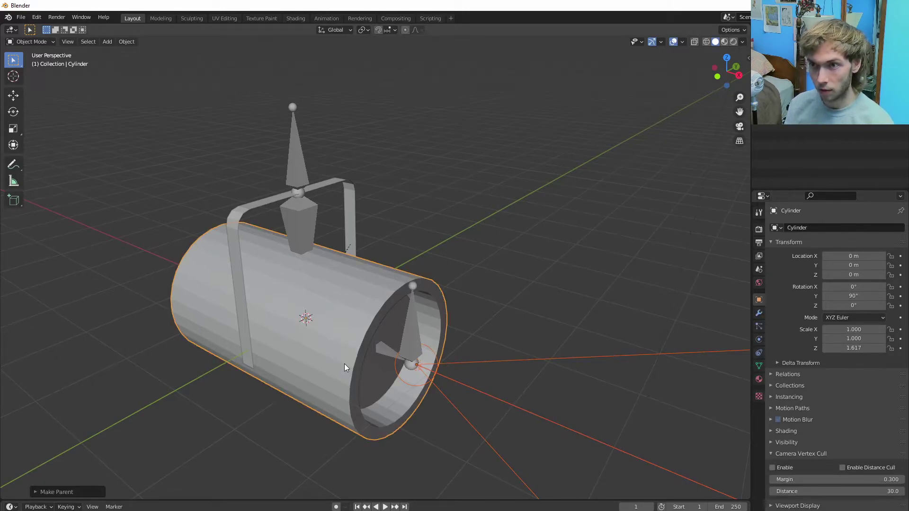
# - Test how the spot light follows the rig by moving the IK target bone in Pose Mode, and cancel the move
pyautogui.scroll(-5, 400, 389)
pyautogui.moveTo(355, 365); pyautogui.dragTo(382, 277, button='middle')
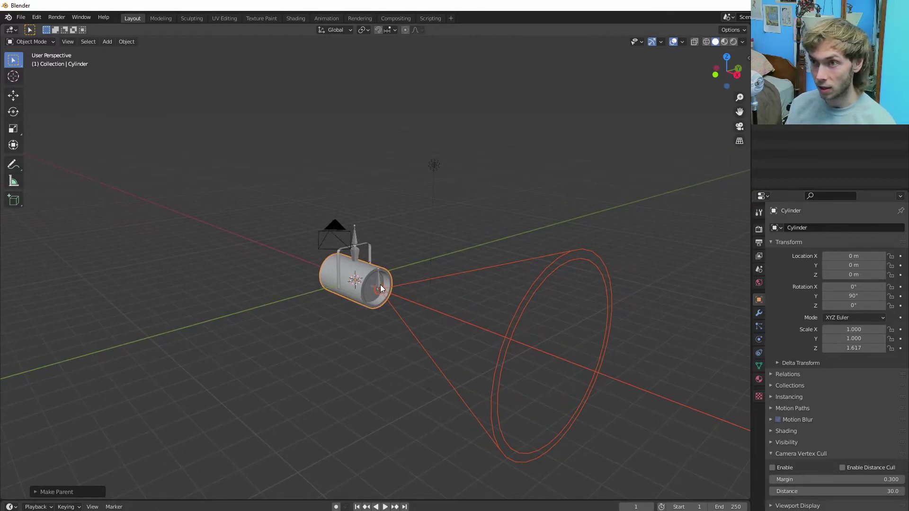
pyautogui.click(378, 282)
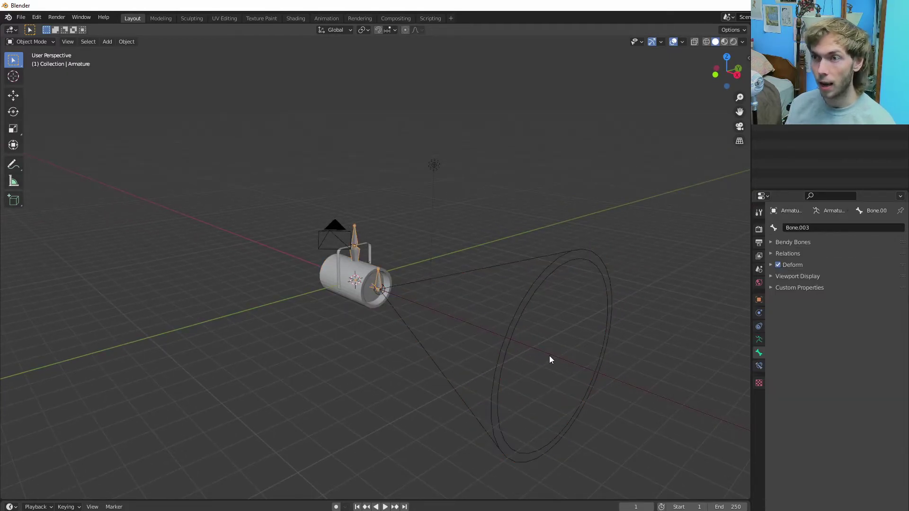
pyautogui.scroll(-2, 436, 387)
pyautogui.scroll(3, 436, 385)
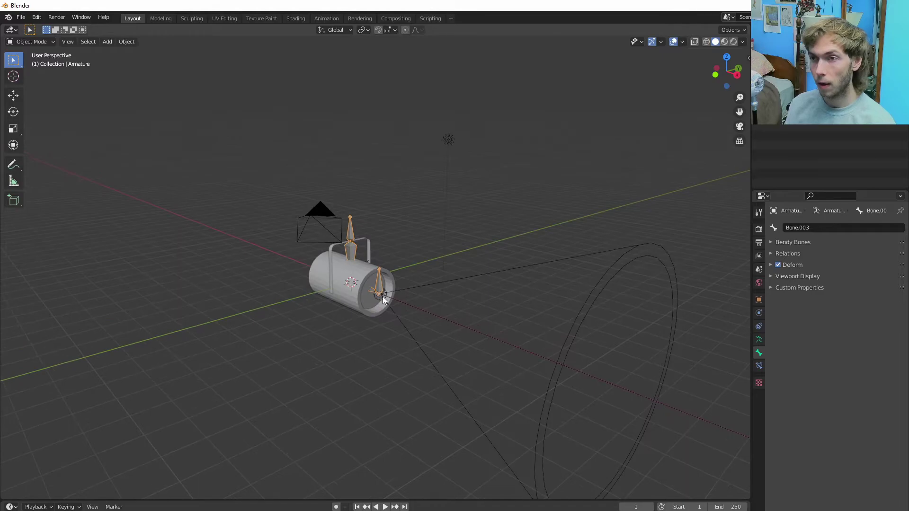
pyautogui.hotkey('ctrl', 'Tab')
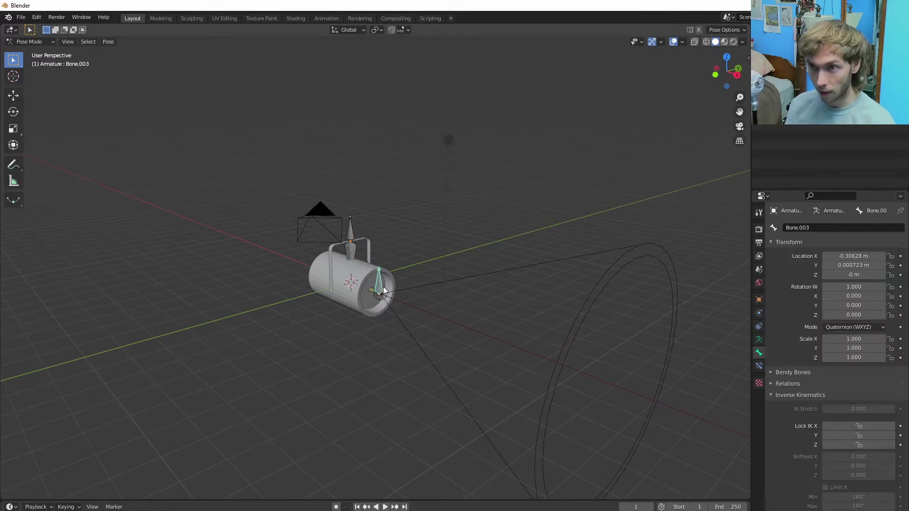
pyautogui.press('g')
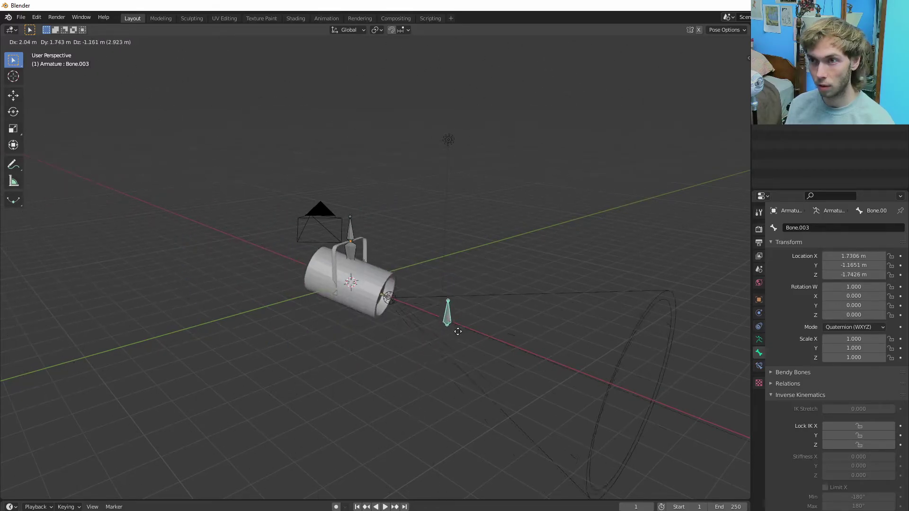
pyautogui.press('Escape')
# - Add a Copy Location bone constraint to the IK target bone
pyautogui.moveTo(370, 373); pyautogui.dragTo(352, 389, button='middle')
pyautogui.scroll(2, 355, 374)
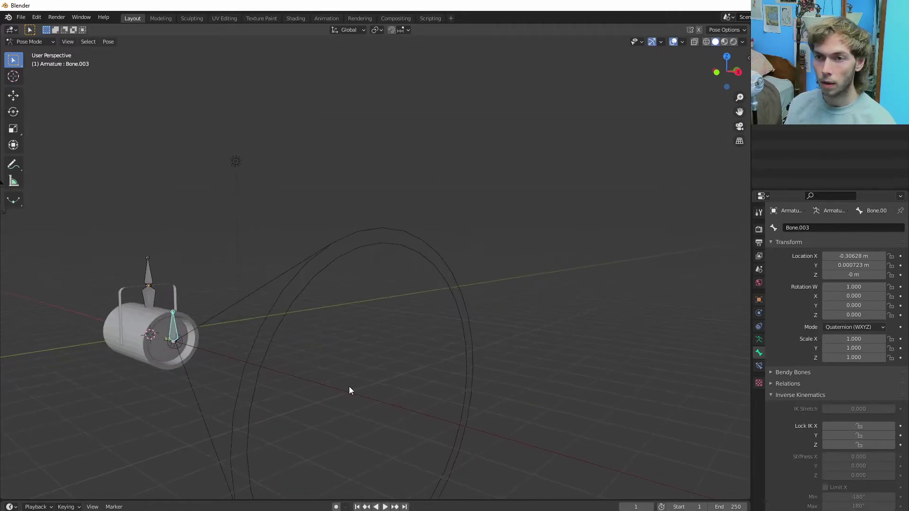
pyautogui.click(759, 365)
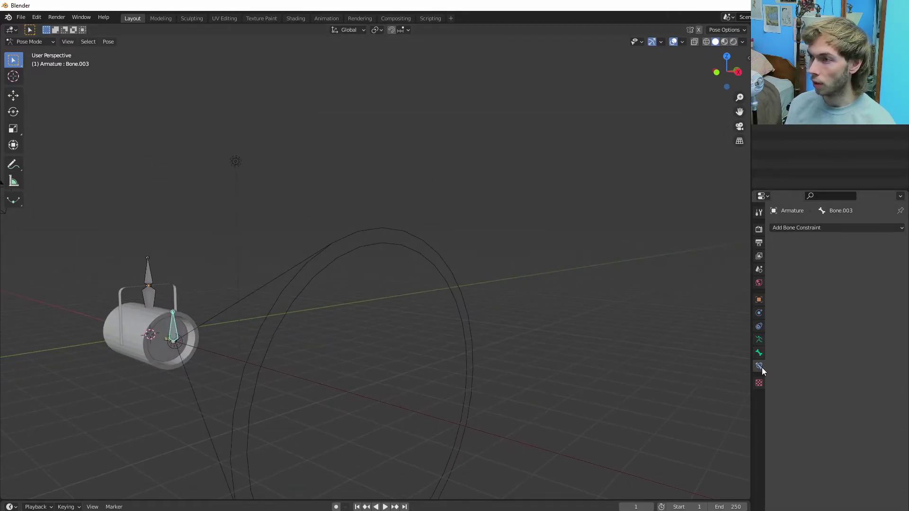
pyautogui.click(858, 228)
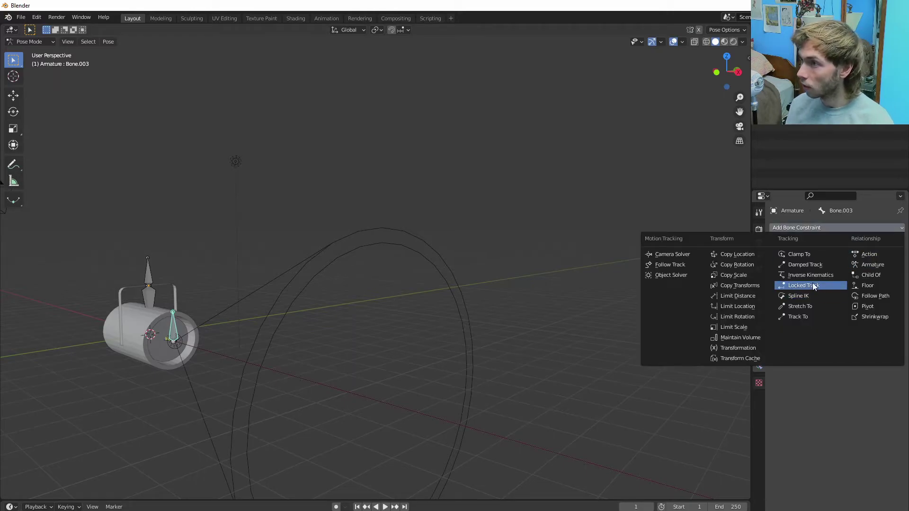
pyautogui.click(750, 256)
# - Add a sphere empty in Object Mode and move it about 16.4 m along X in front of the flood light
pyautogui.scroll(-2, 242, 365)
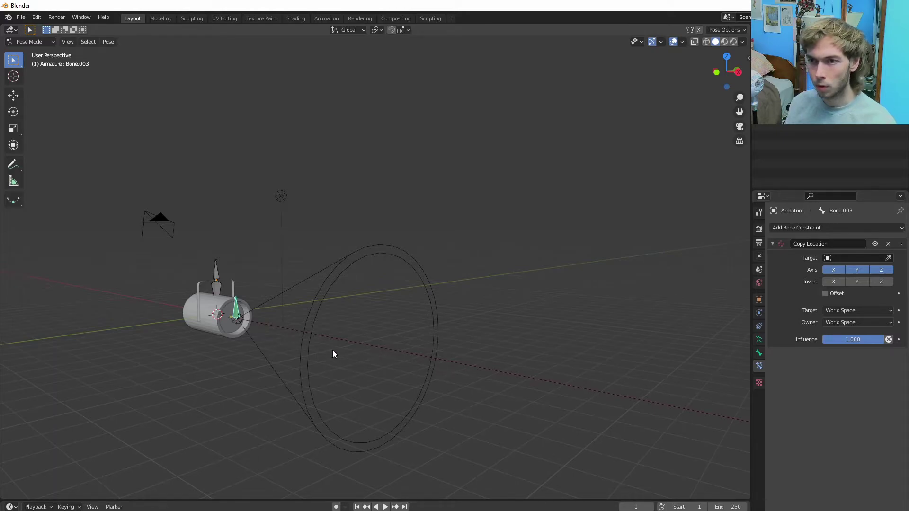
pyautogui.hotkey('alt', 'a')
pyautogui.hotkey('ctrl', 'Tab')
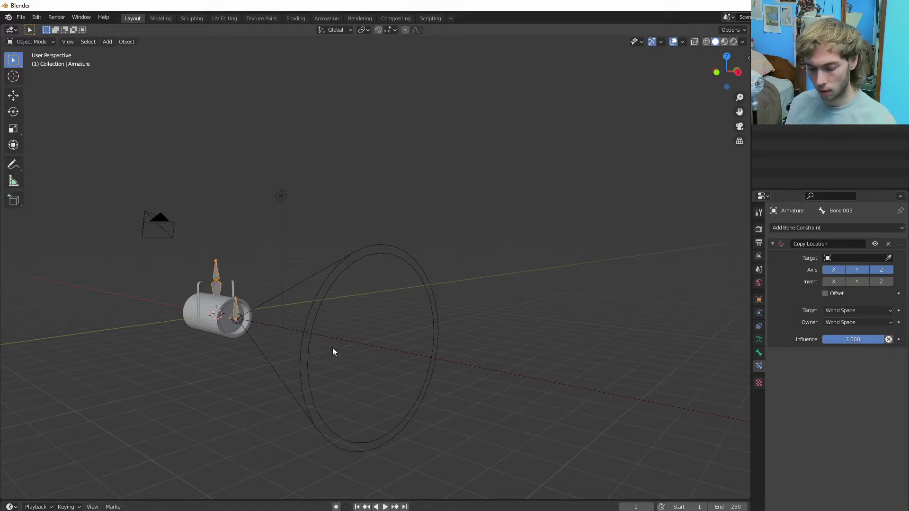
pyautogui.hotkey('shift', 'a')
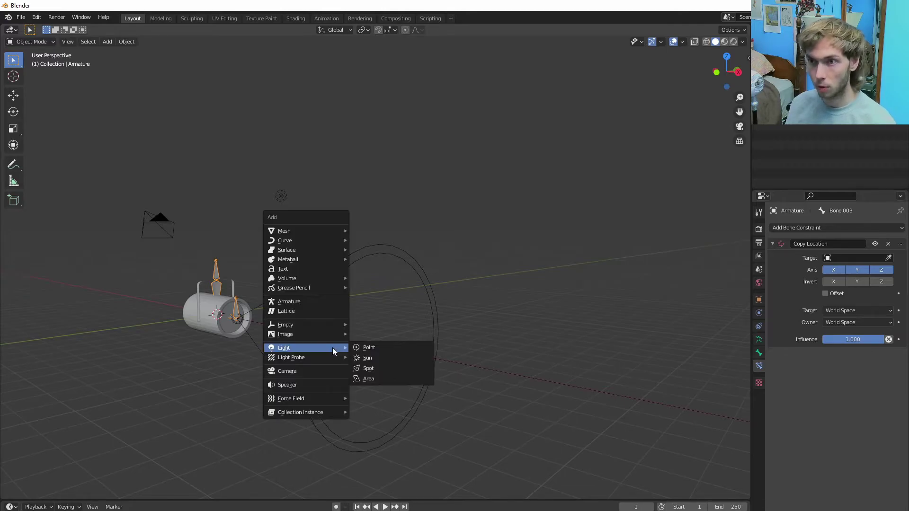
pyautogui.moveTo(311, 325)
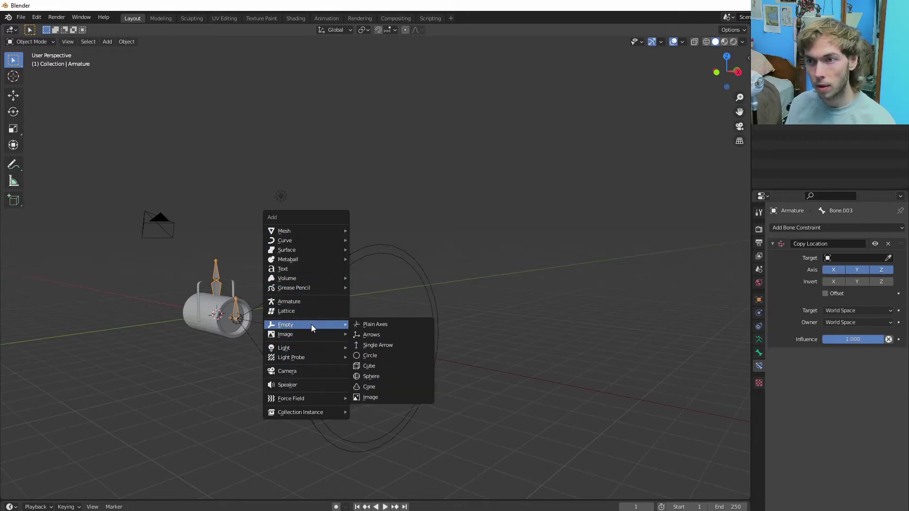
pyautogui.click(384, 376)
pyautogui.press('g')
pyautogui.press('x')
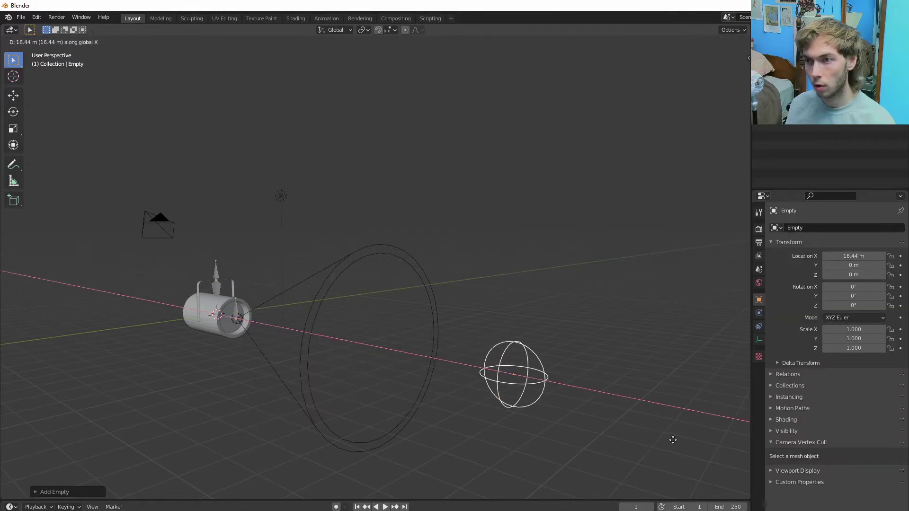
pyautogui.click(671, 440)
# - Set the sphere empty as the target of the IK target bone's Copy Location constraint, and return to Object Mode
pyautogui.click(236, 312)
pyautogui.hotkey('ctrl', 'Tab')
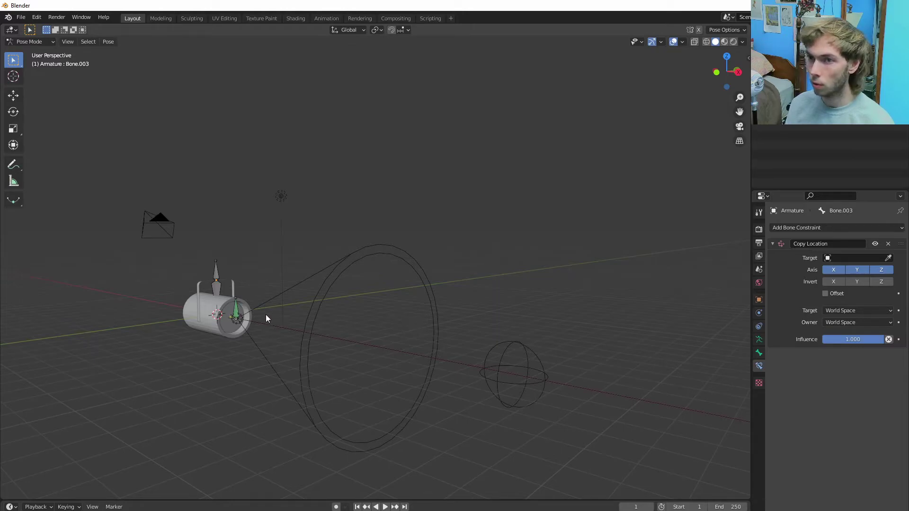
pyautogui.click(236, 314)
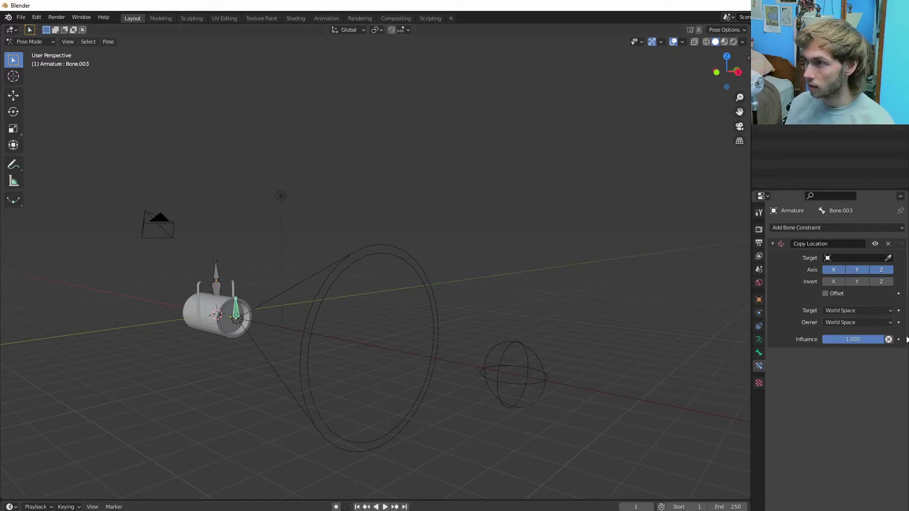
pyautogui.click(887, 256)
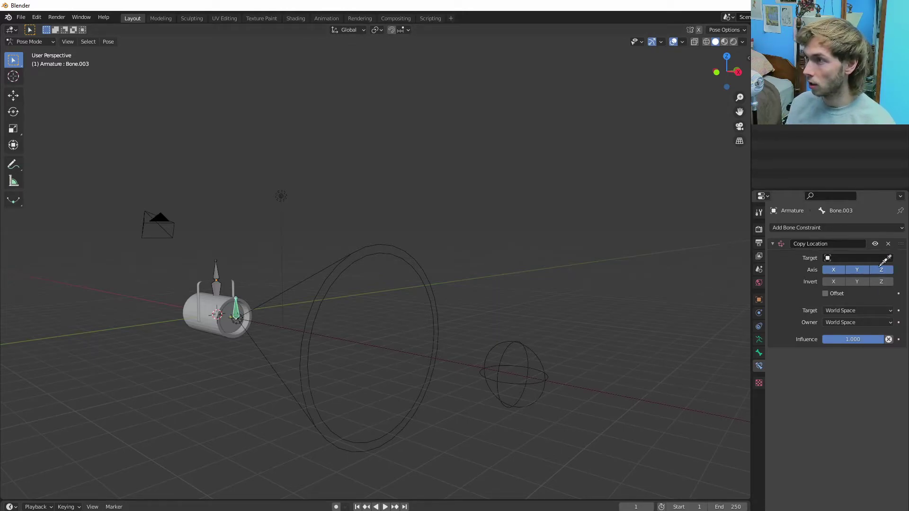
pyautogui.click(536, 377)
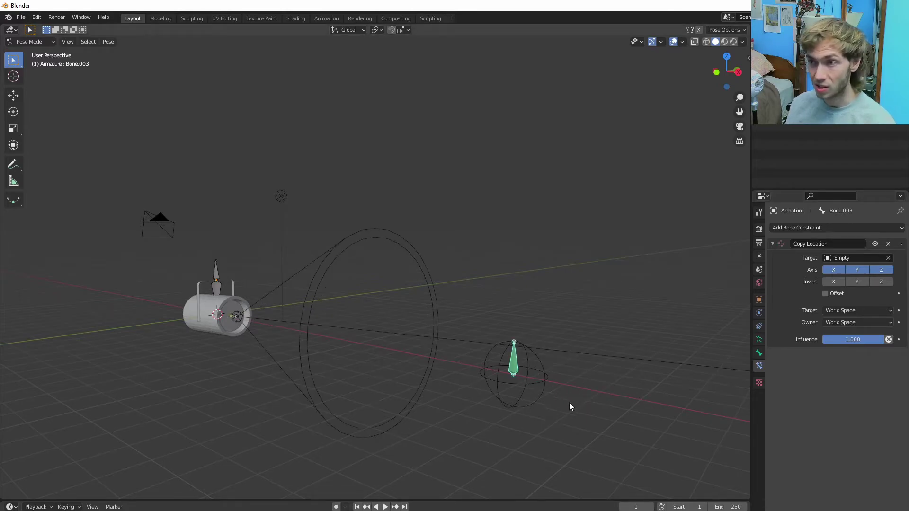
pyautogui.hotkey('ctrl', 'Tab')
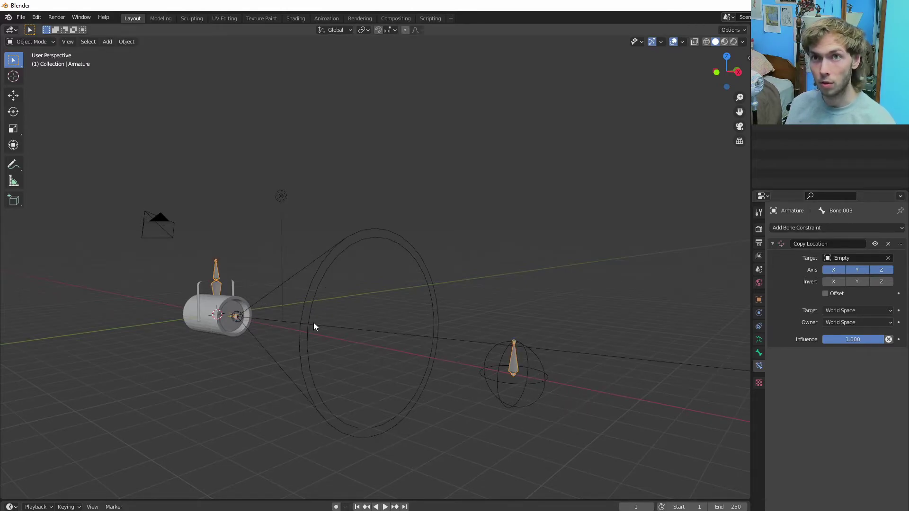
# - Move the sphere empty around to test the flood light's tracking, and place it at about 0.93 m on Z
pyautogui.click(520, 386)
pyautogui.press('g')
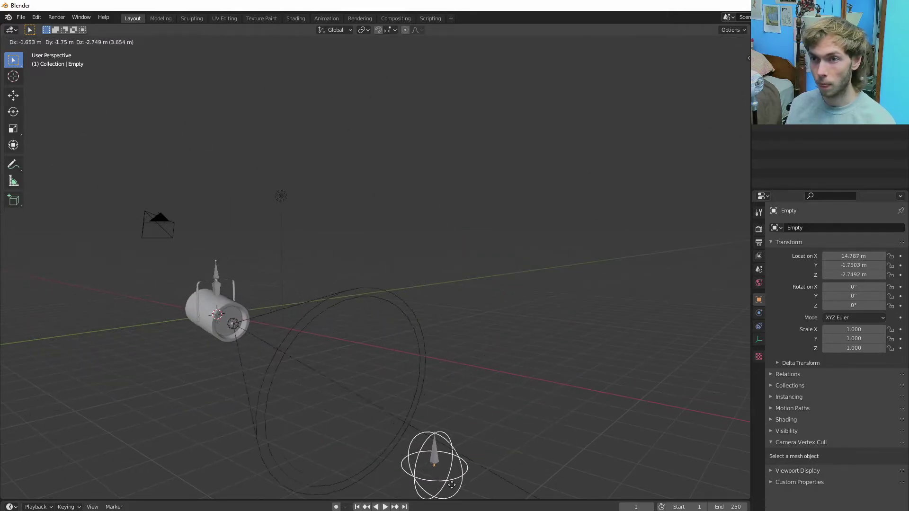
pyautogui.click(519, 368)
pyautogui.scroll(-4, 520, 384)
pyautogui.moveTo(522, 402); pyautogui.dragTo(470, 416, button='middle')
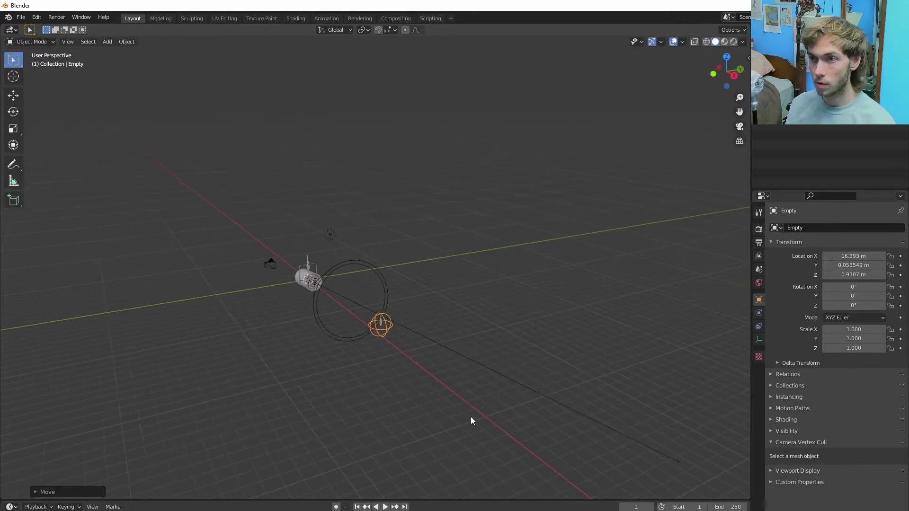
# - Switch the viewport to rendered shading and set the spot light's color to a saturated blue
pyautogui.click(733, 41)
pyautogui.scroll(4, 346, 294)
pyautogui.moveTo(266, 342); pyautogui.dragTo(215, 341, button='middle')
pyautogui.click(217, 348)
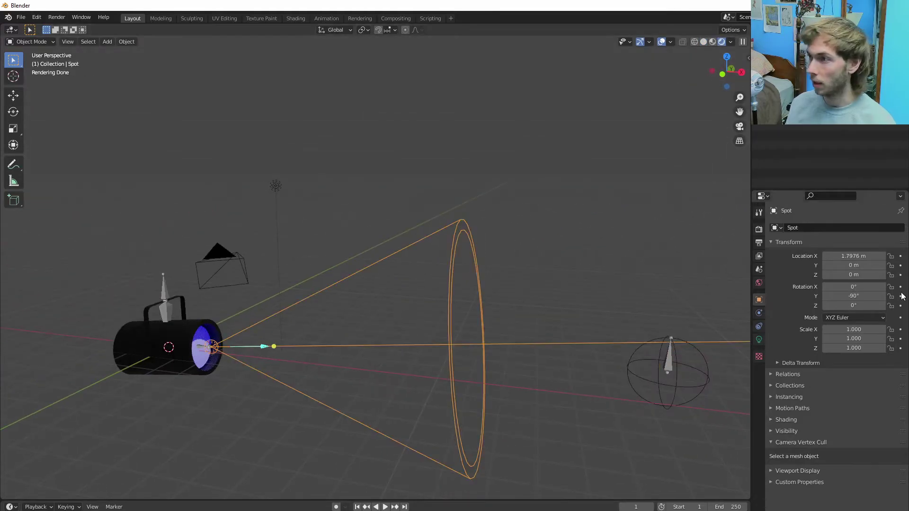
pyautogui.click(759, 339)
pyautogui.click(872, 280)
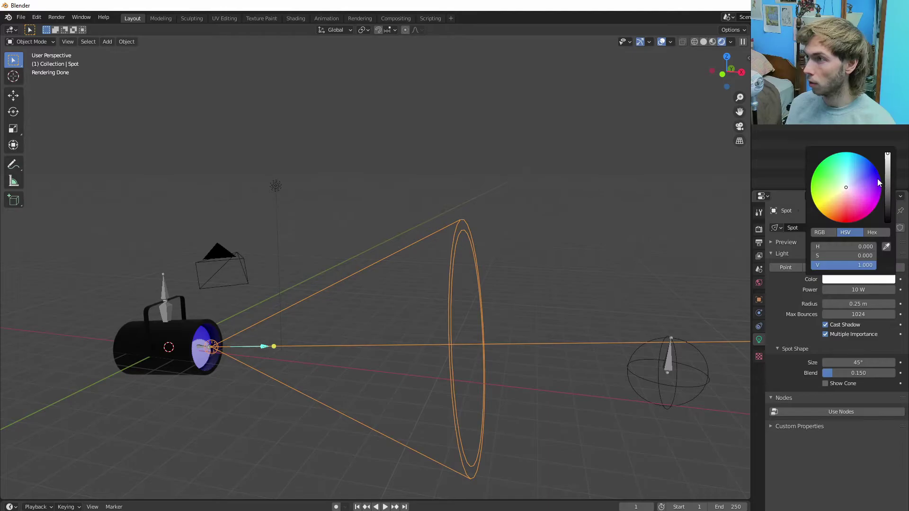
pyautogui.click(879, 180)
# - Add a mesh plane and rotate it about the global Y axis until it stands upright facing the flood light
pyautogui.moveTo(653, 377); pyautogui.dragTo(153, 329, button='middle')
pyautogui.hotkey('shift', 'a')
pyautogui.moveTo(389, 378)
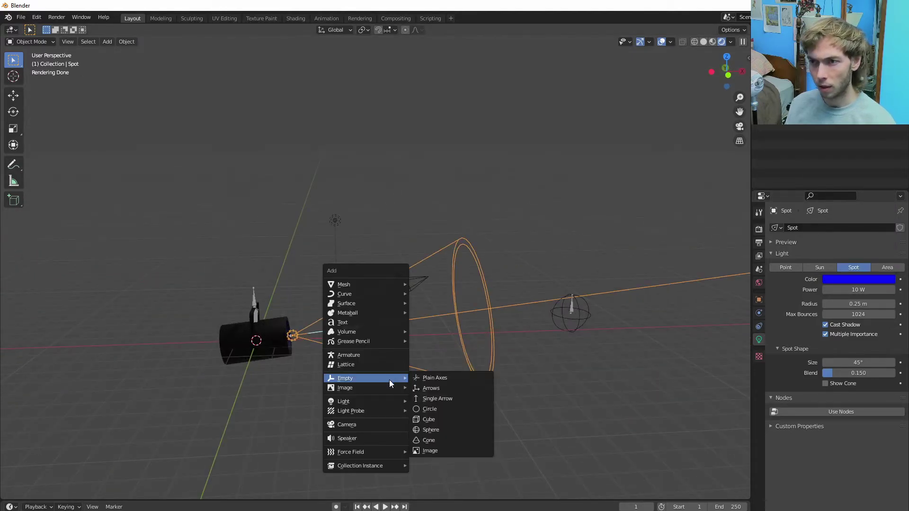
pyautogui.moveTo(396, 284)
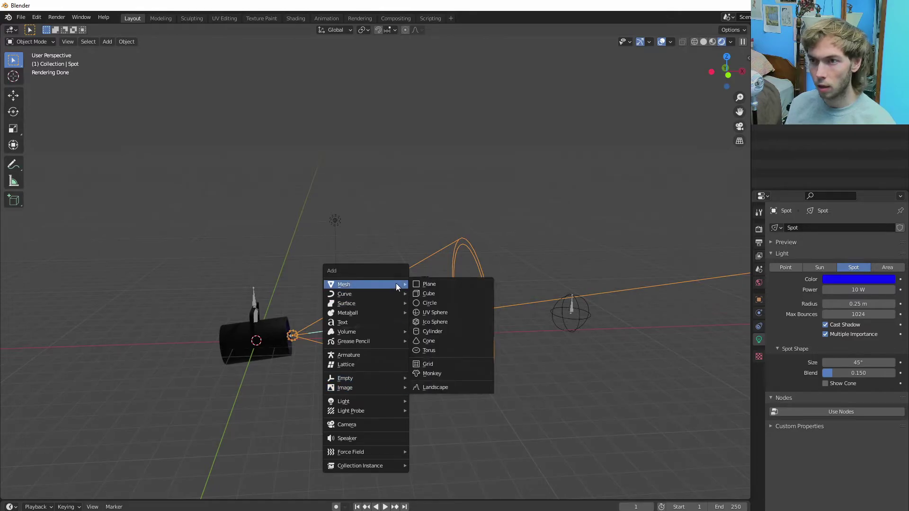
pyautogui.click(428, 284)
pyautogui.scroll(-4, 402, 339)
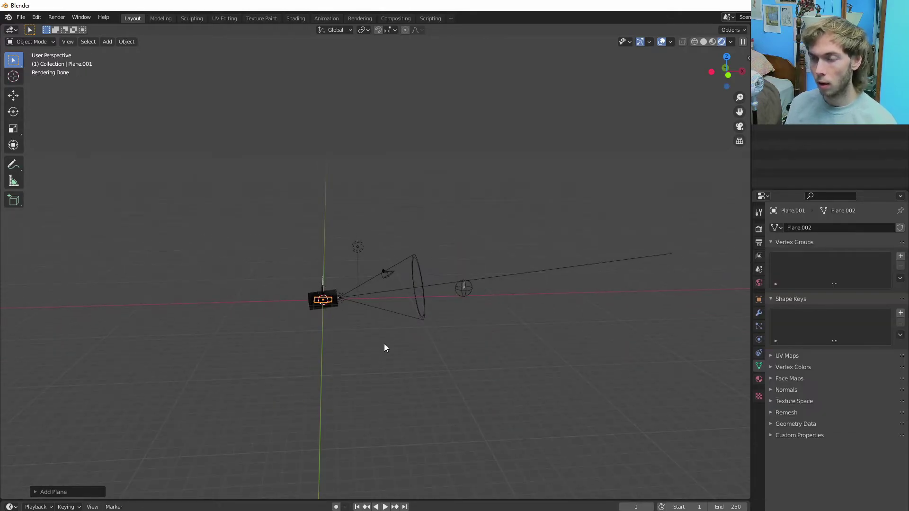
pyautogui.press('r')
pyautogui.press('y')
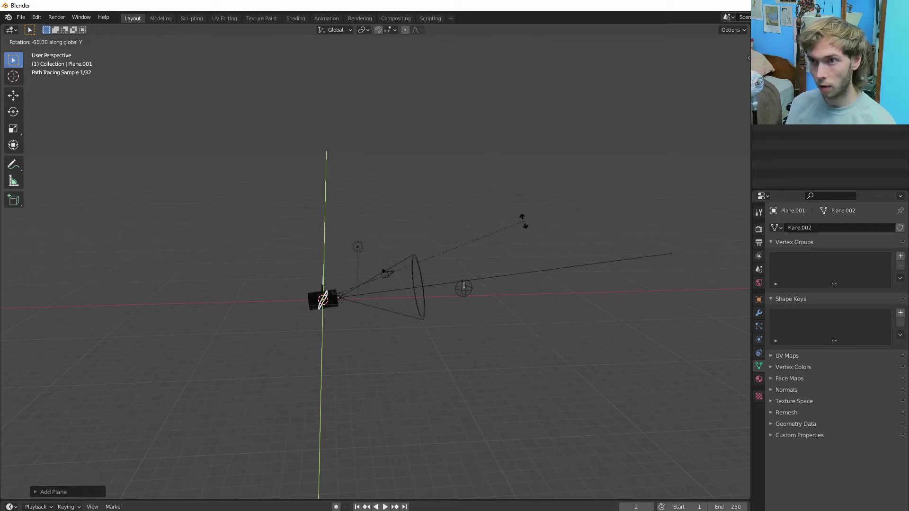
pyautogui.click(444, 190)
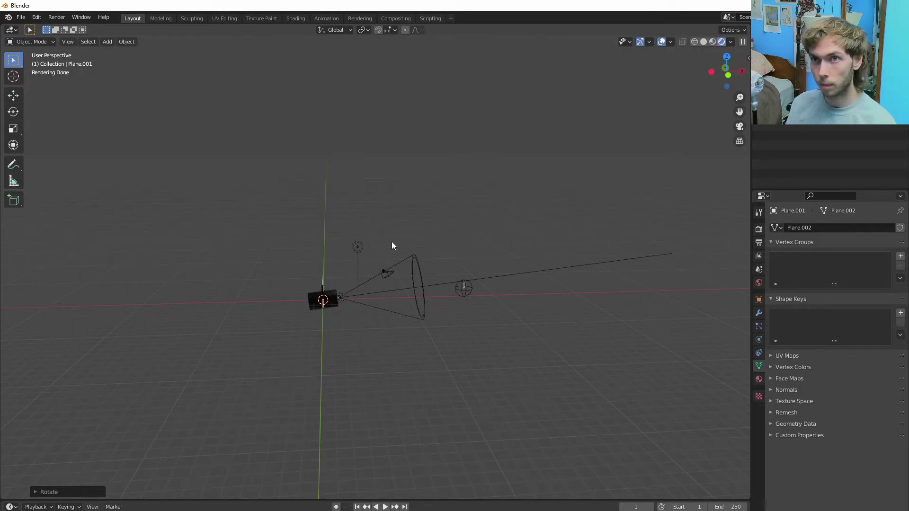
# - Move the plane along X, a little over 30 m out beyond the sphere empty, and scale it up into a large wall
pyautogui.press('g')
pyautogui.press('x')
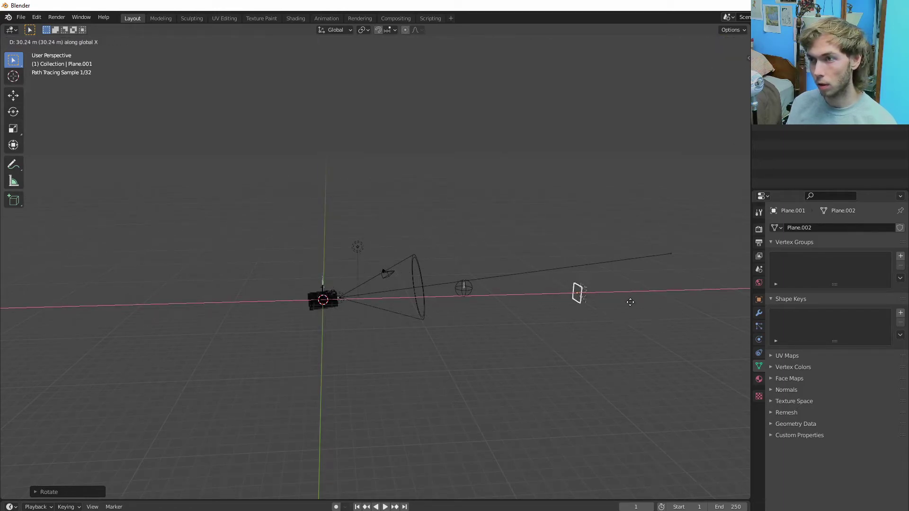
pyautogui.click(649, 296)
pyautogui.scroll(-2, 607, 325)
pyautogui.moveTo(607, 326); pyautogui.dragTo(511, 324, button='middle')
pyautogui.press('s')
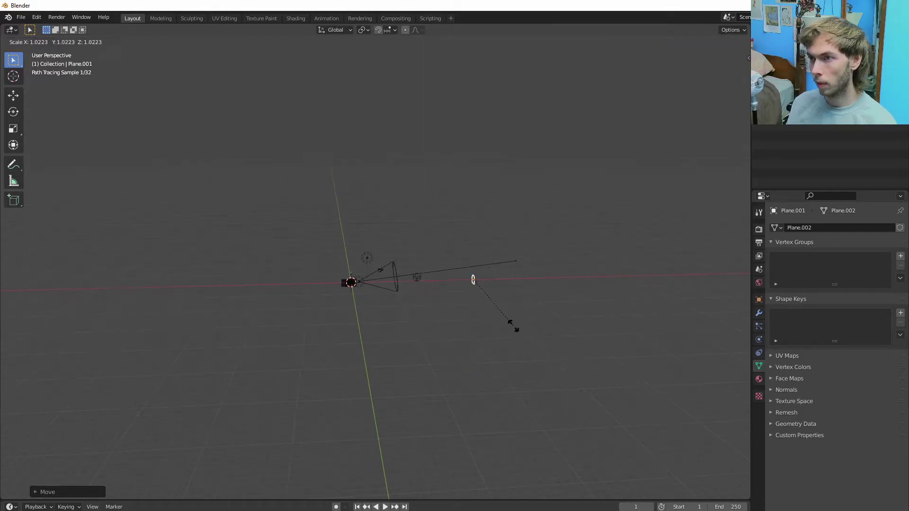
pyautogui.click(10, 40)
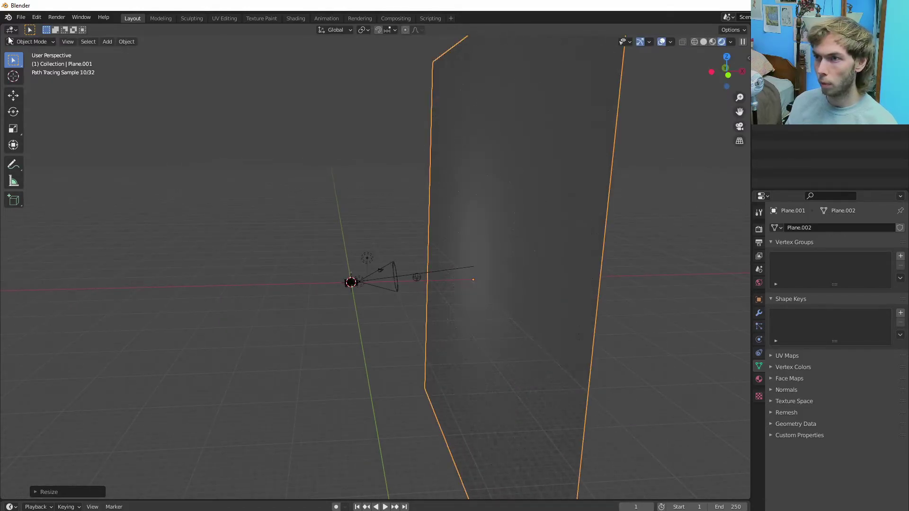
# - Raise the spot light's power to 2016.4 W so its beam lights the wall plane
pyautogui.scroll(8, 478, 253)
pyautogui.moveTo(415, 327); pyautogui.dragTo(368, 327, button='middle')
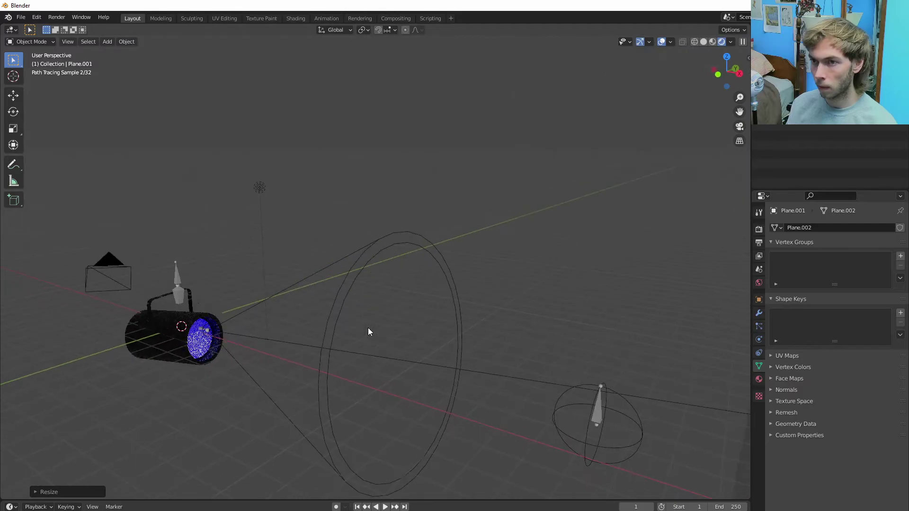
pyautogui.click(324, 366)
pyautogui.moveTo(858, 289); pyautogui.dragTo(901, 289)
pyautogui.press('KP_Decimal')
pyautogui.moveTo(324, 351); pyautogui.dragTo(429, 271, button='middle')
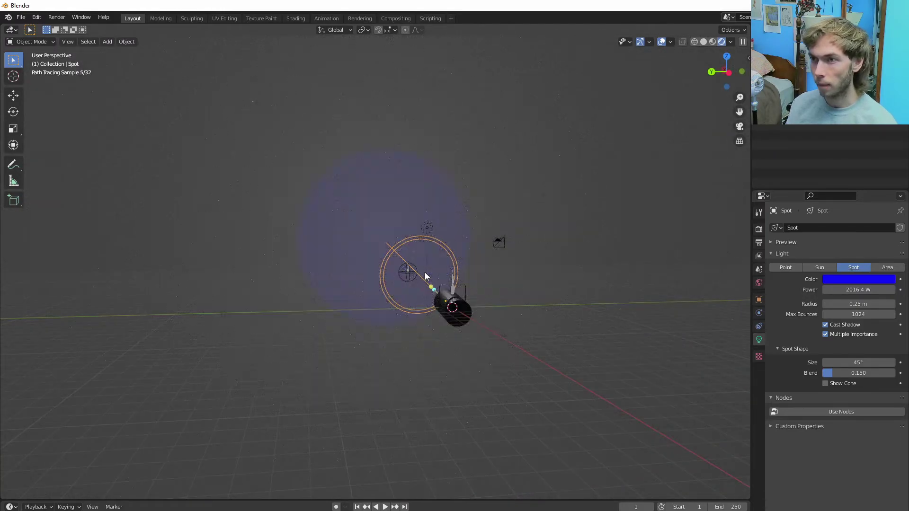
# - Test how the light pool on the wall follows the sphere empty by moving it, and cancel the move
pyautogui.scroll(3, 429, 287)
pyautogui.click(447, 295)
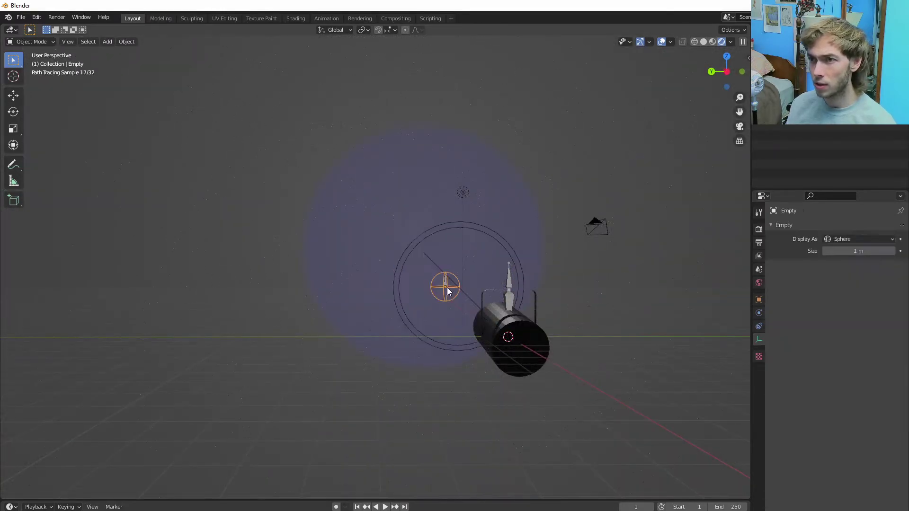
pyautogui.press('g')
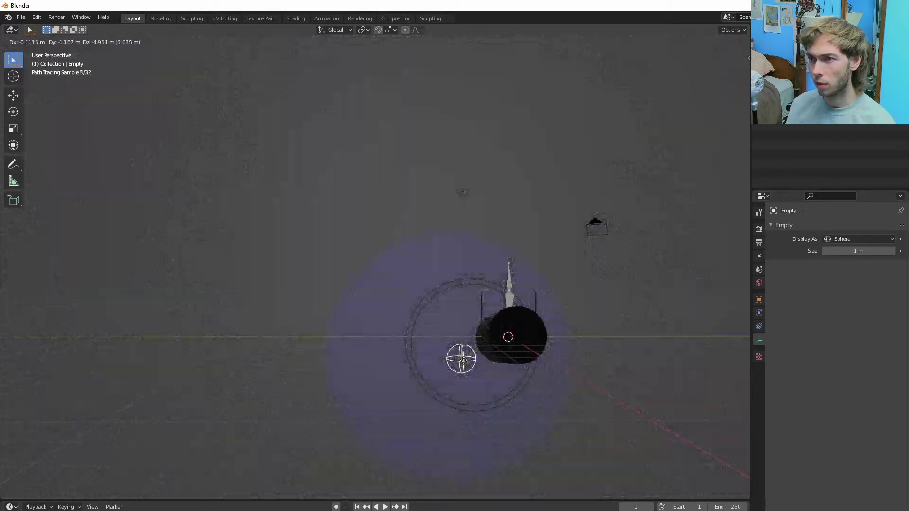
pyautogui.press('Escape')
# - Change the render engine to Eevee and retest the light's aim with a cancelled move of the sphere empty
pyautogui.click(758, 229)
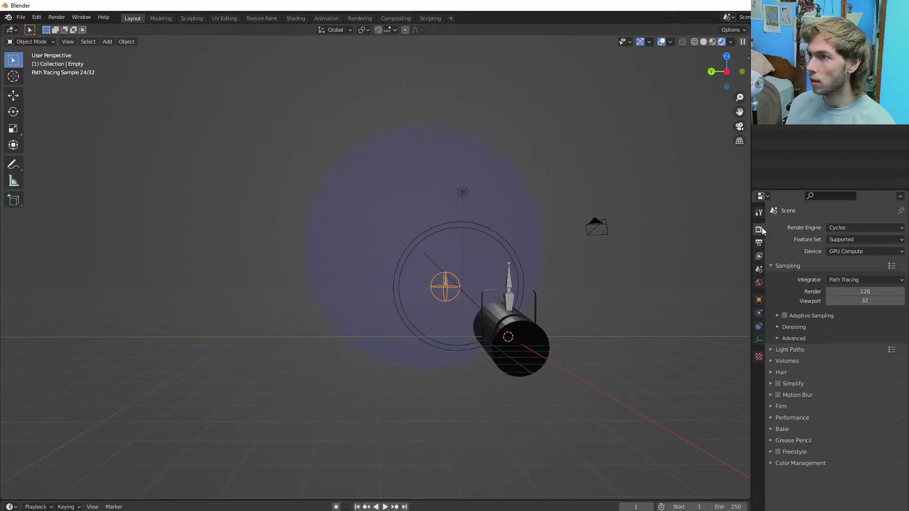
pyautogui.click(832, 235)
pyautogui.click(834, 242)
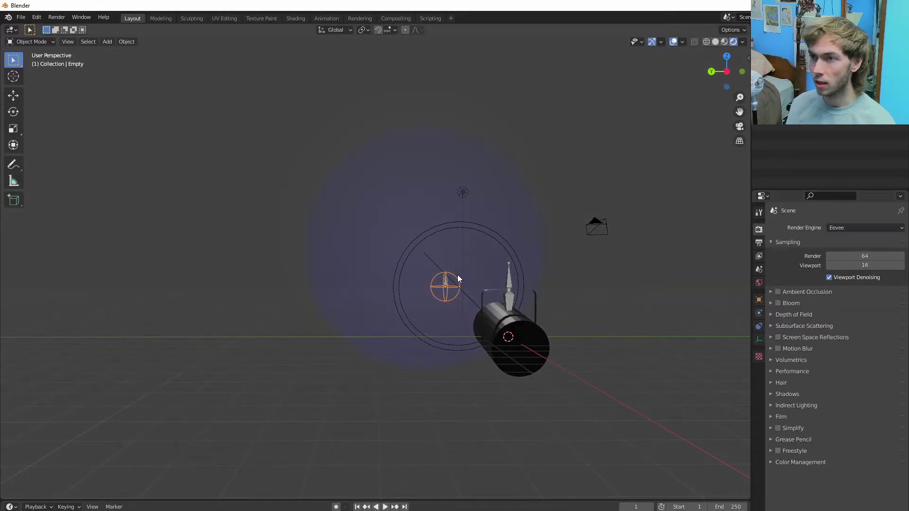
pyautogui.press('g')
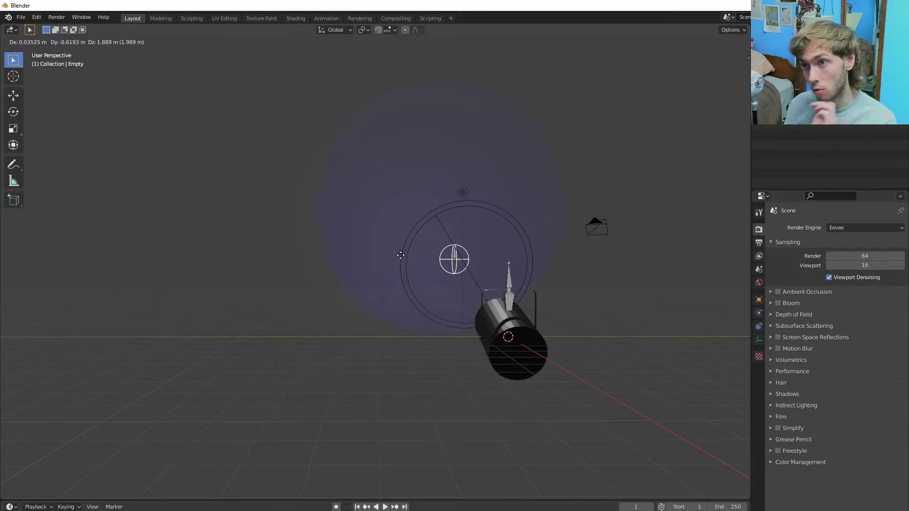
pyautogui.rightClick(405, 278)
pyautogui.moveTo(387, 284); pyautogui.dragTo(647, 342, button='middle')
pyautogui.click(560, 329)
pyautogui.rightClick(560, 329)
pyautogui.press('Escape')
pyautogui.moveTo(576, 335); pyautogui.dragTo(450, 301, button='middle')
pyautogui.scroll(2, 450, 301)
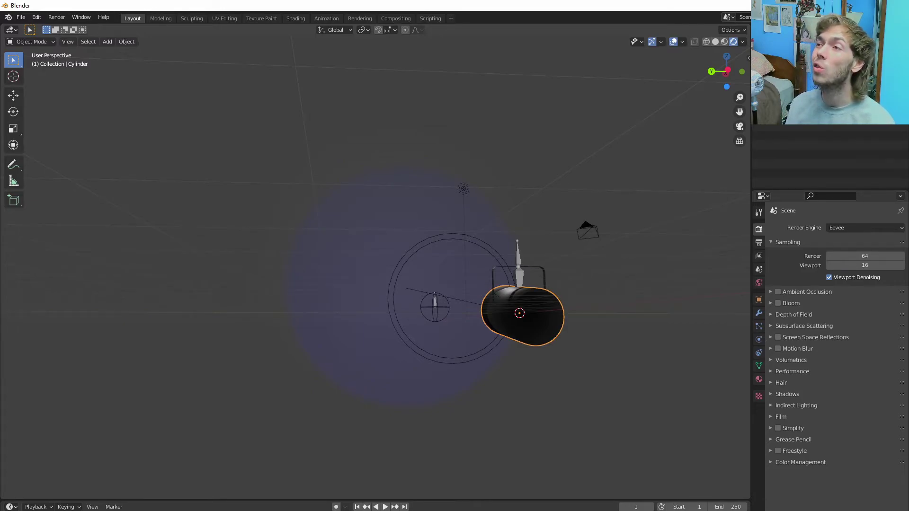
pyautogui.moveTo(530, 289); pyautogui.dragTo(500, 278, button='middle')
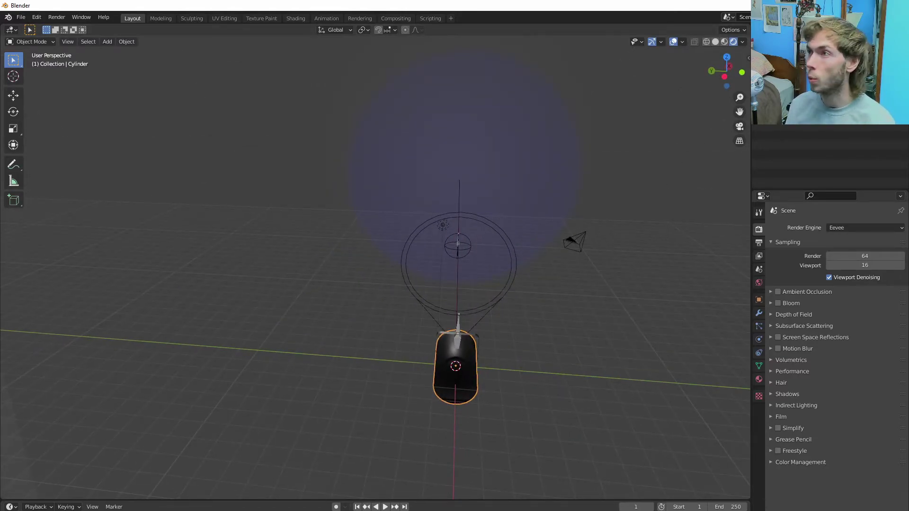
pyautogui.hotkey('alt', 'a')
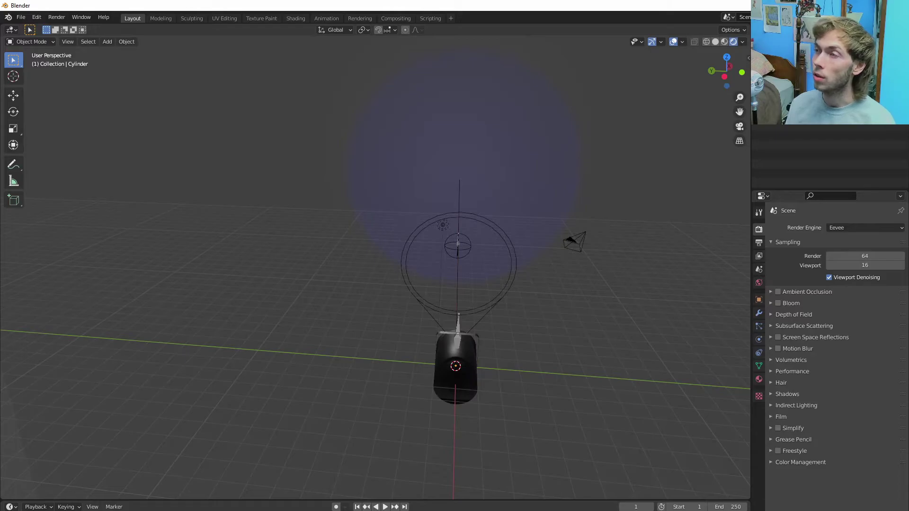
pyautogui.rightClick(681, 39)
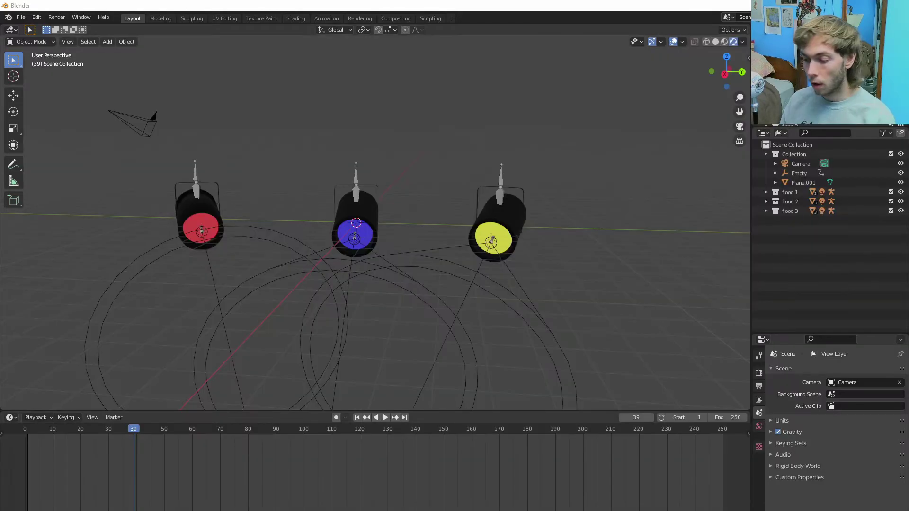
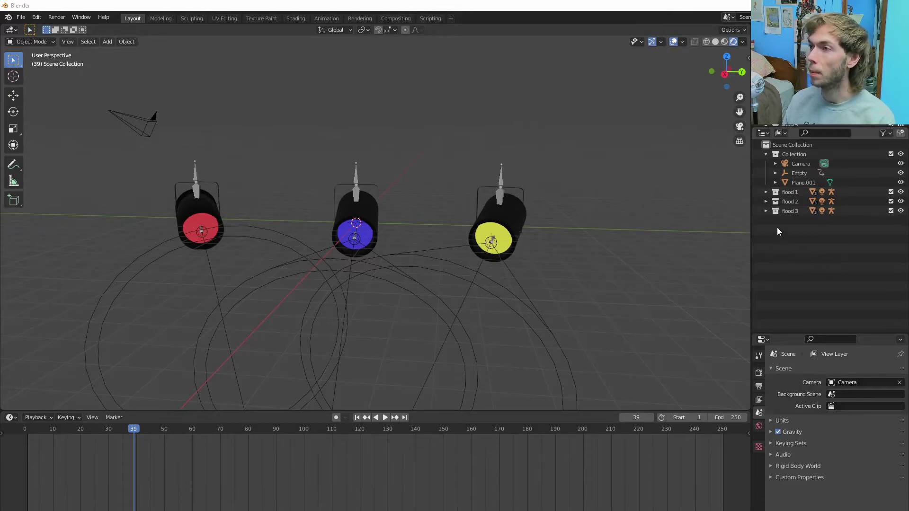
# - Examine the flood collections in the outliner, including the objects parented to the flood 3 armature and its cylinder
pyautogui.click(766, 210)
pyautogui.click(765, 201)
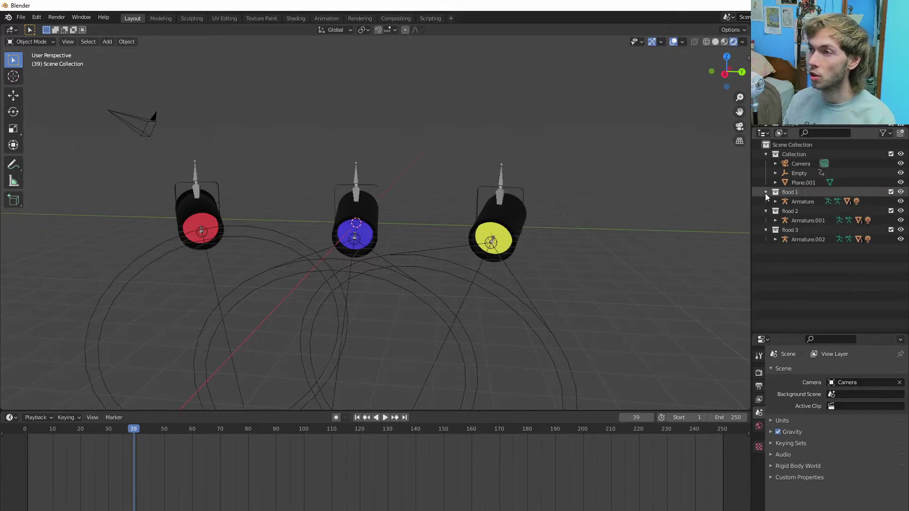
pyautogui.click(765, 201)
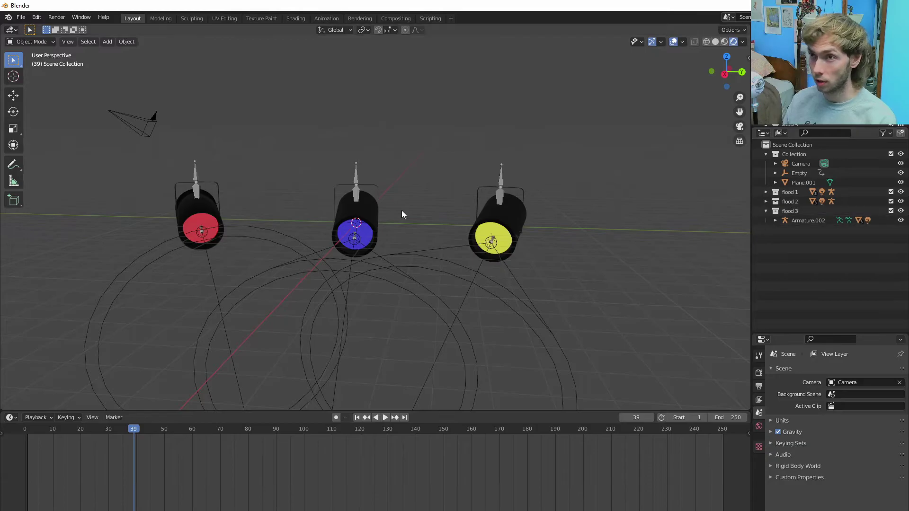
pyautogui.click(774, 220)
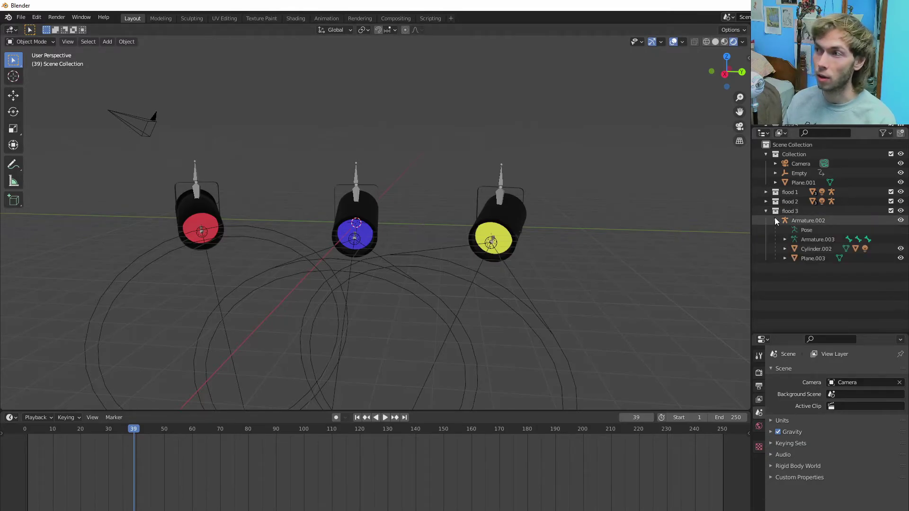
pyautogui.click(785, 249)
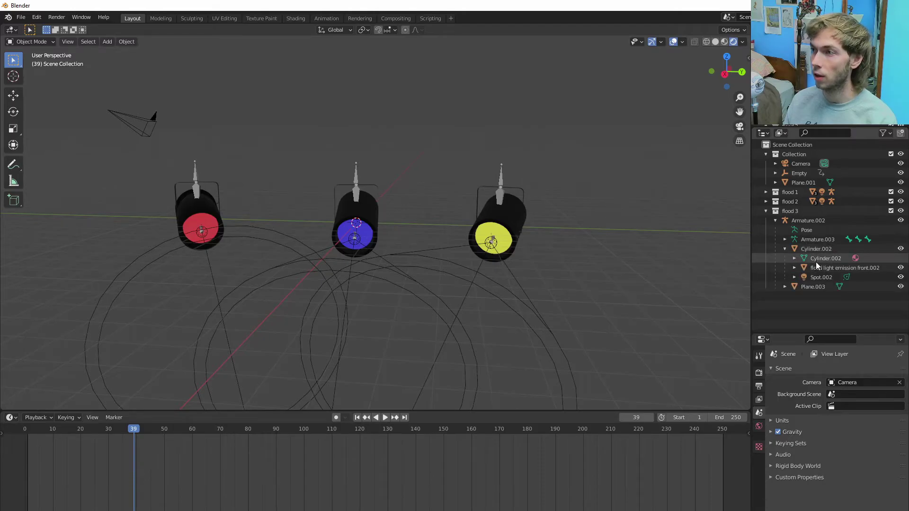
pyautogui.click(785, 248)
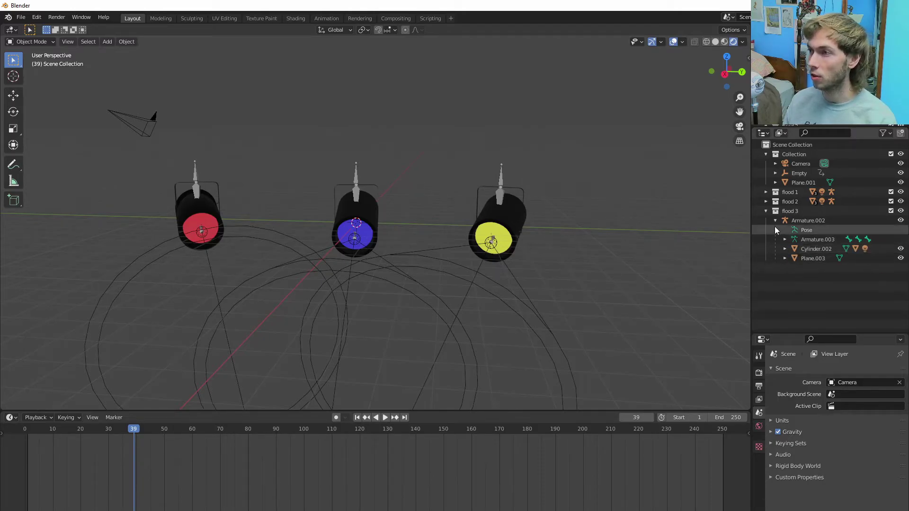
pyautogui.click(776, 220)
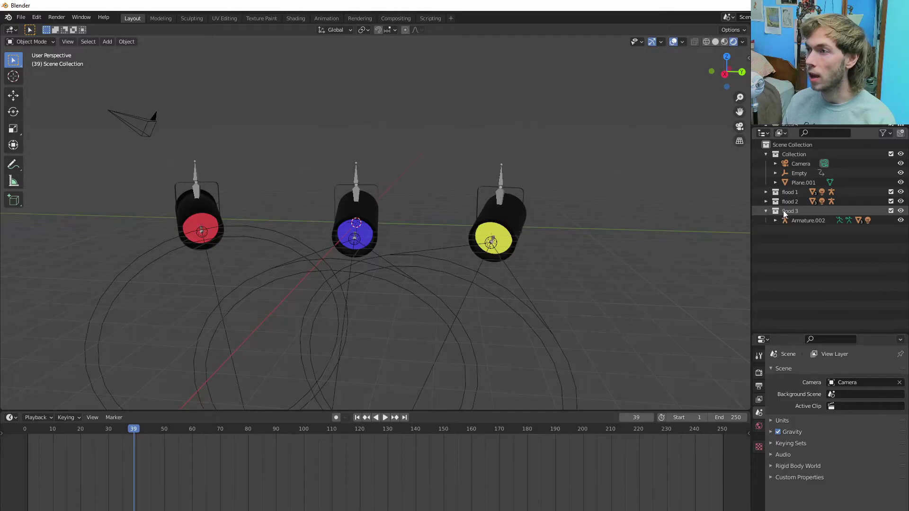
# - Duplicate the flood 3 collection with all its contents and collapse the original in the outliner
pyautogui.click(787, 211)
pyautogui.rightClick(787, 212)
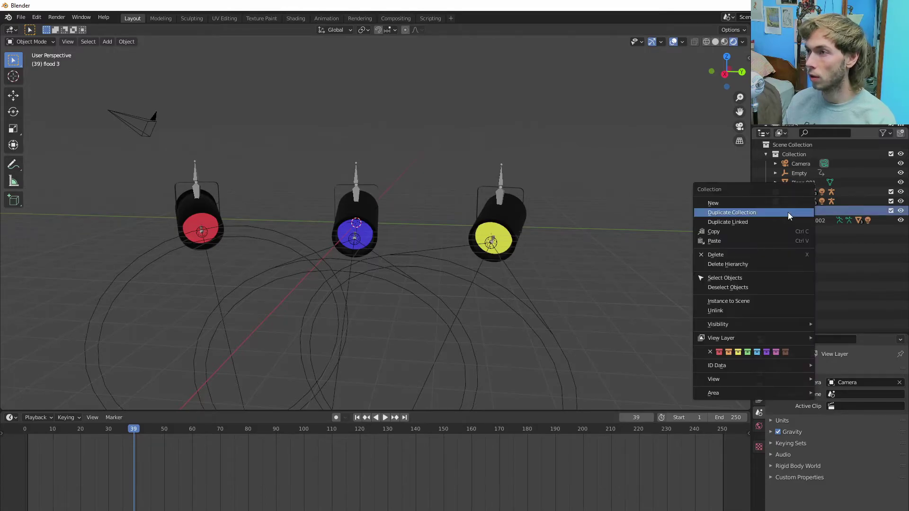
pyautogui.click(758, 213)
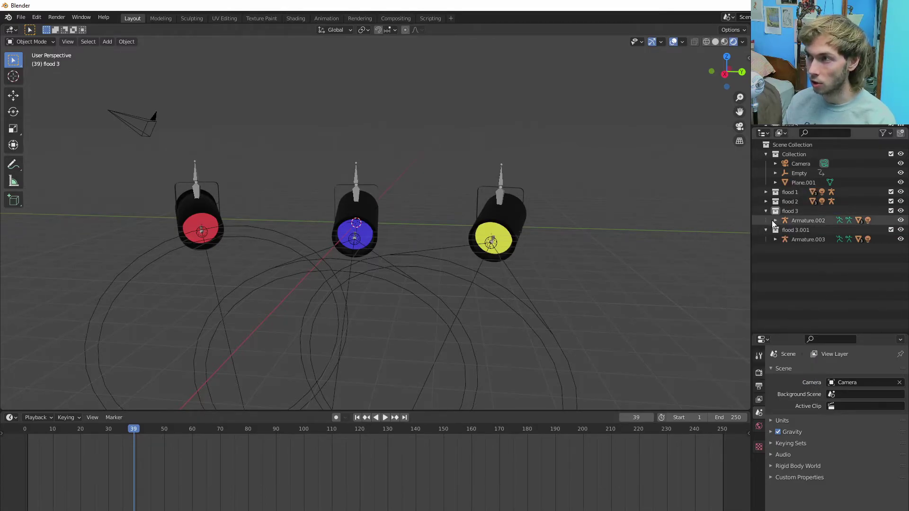
pyautogui.click(765, 211)
# - Move the duplicated flood light's armature along Y past the yellow flood light, to a Y location of about 10.9 m
pyautogui.click(785, 230)
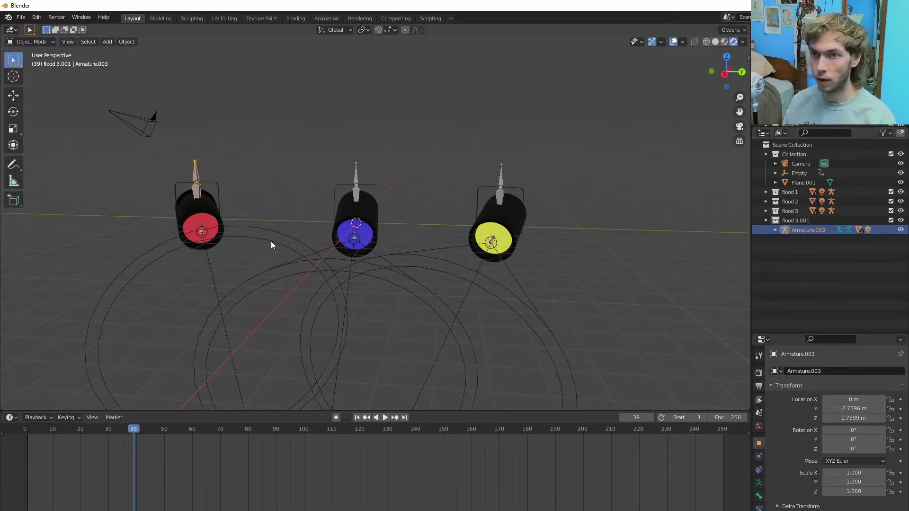
pyautogui.press('g')
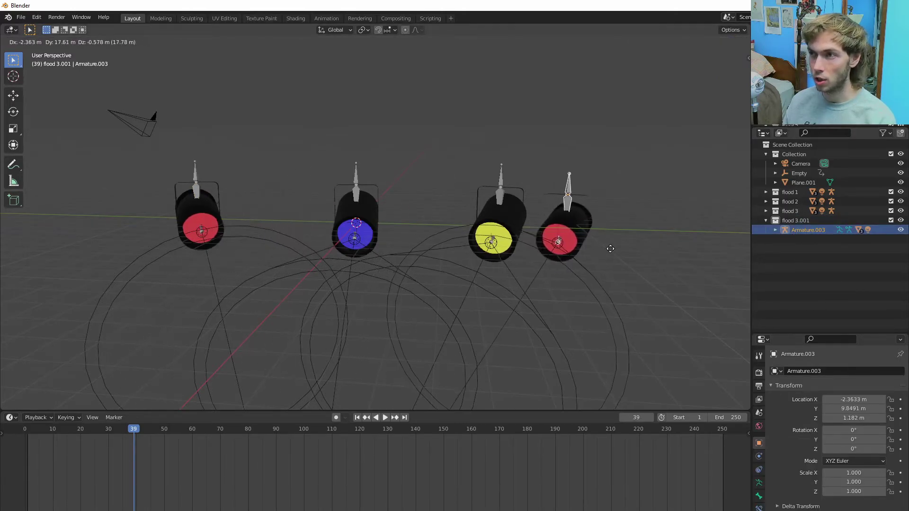
pyautogui.press('y')
pyautogui.click(653, 239)
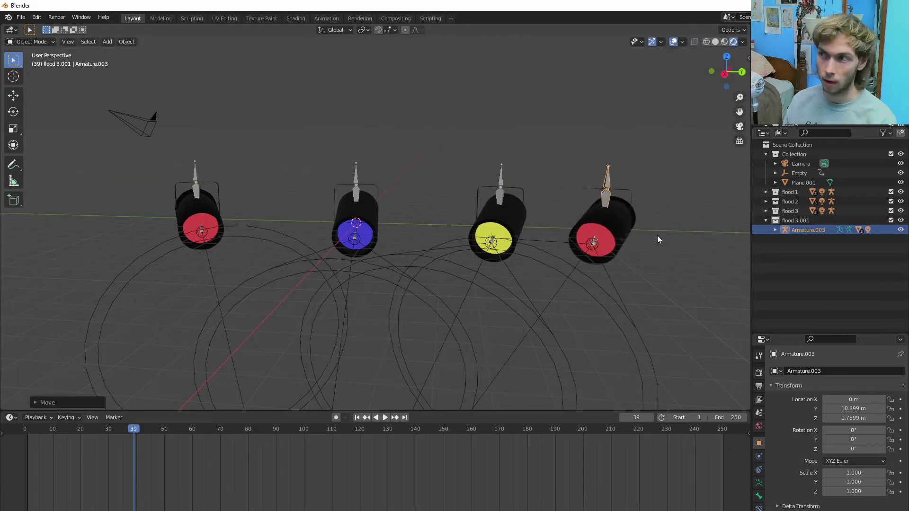
# - Duplicate the flood 3.001 collection together with all its contents
pyautogui.click(790, 221)
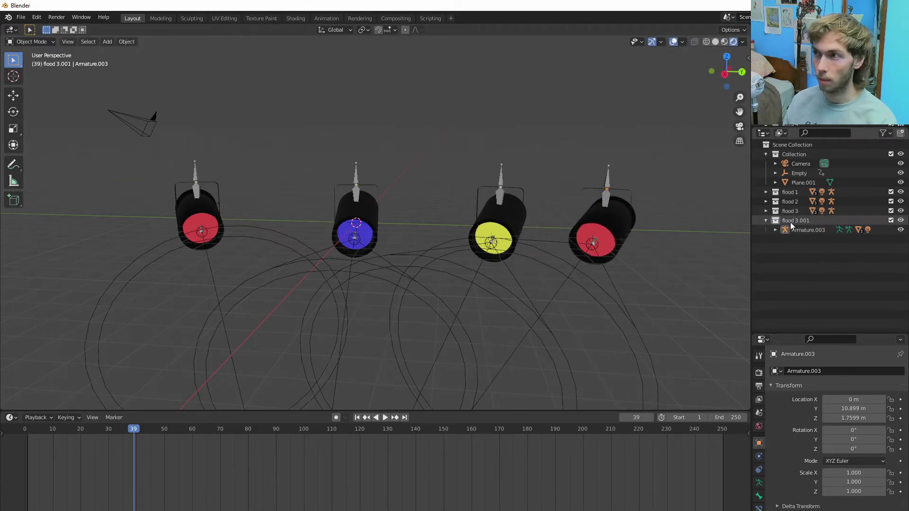
pyautogui.rightClick(791, 221)
pyautogui.click(773, 220)
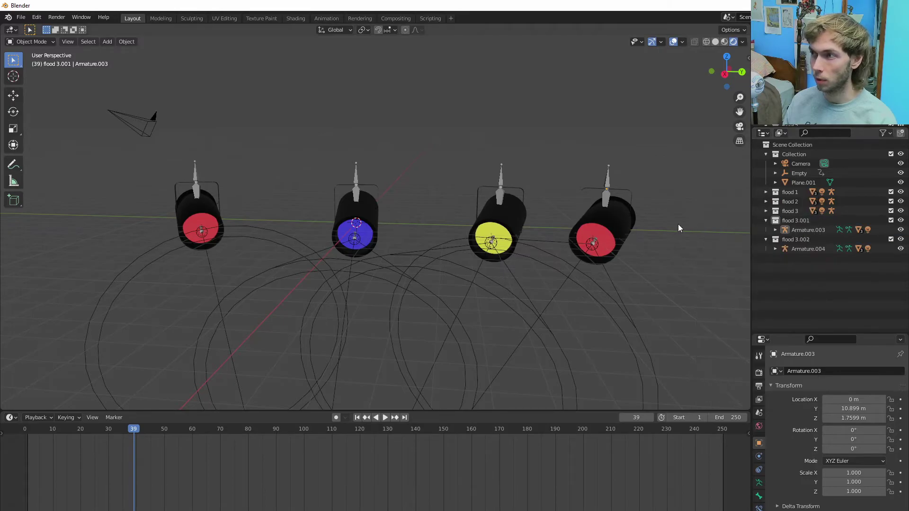
# - Move the newest duplicate's armature along Y beyond the first red flood light, to about -13.5 m, and collapse the duplicated collections in the outliner
pyautogui.click(811, 250)
pyautogui.press('g')
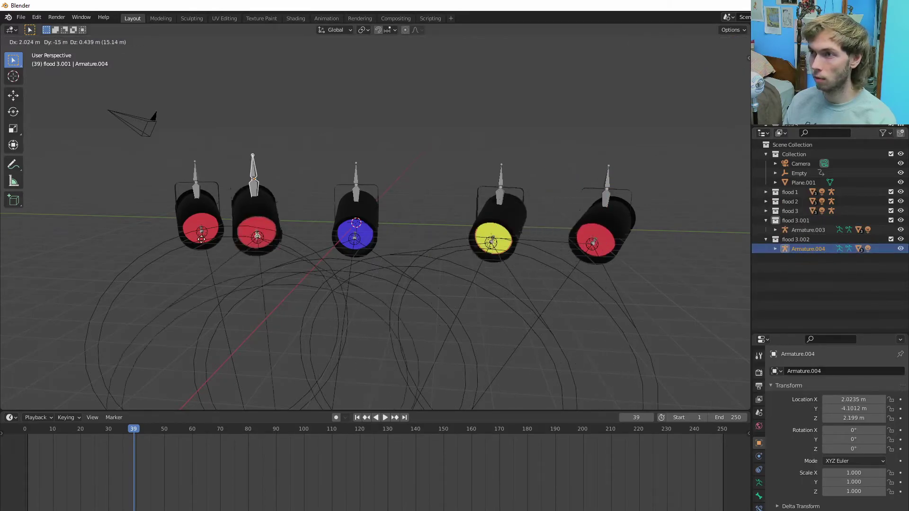
pyautogui.click(85, 239)
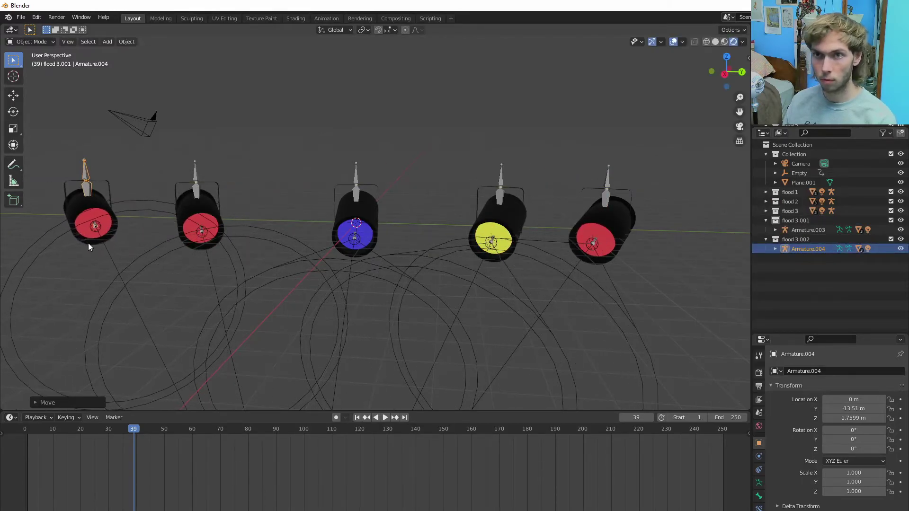
pyautogui.scroll(-5, 307, 310)
pyautogui.moveTo(316, 302); pyautogui.dragTo(412, 322, button='middle')
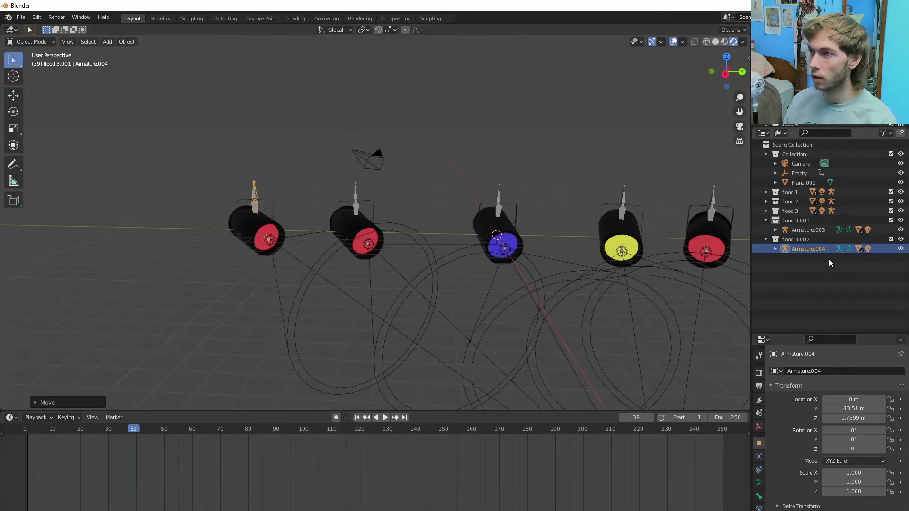
pyautogui.click(765, 239)
pyautogui.click(766, 221)
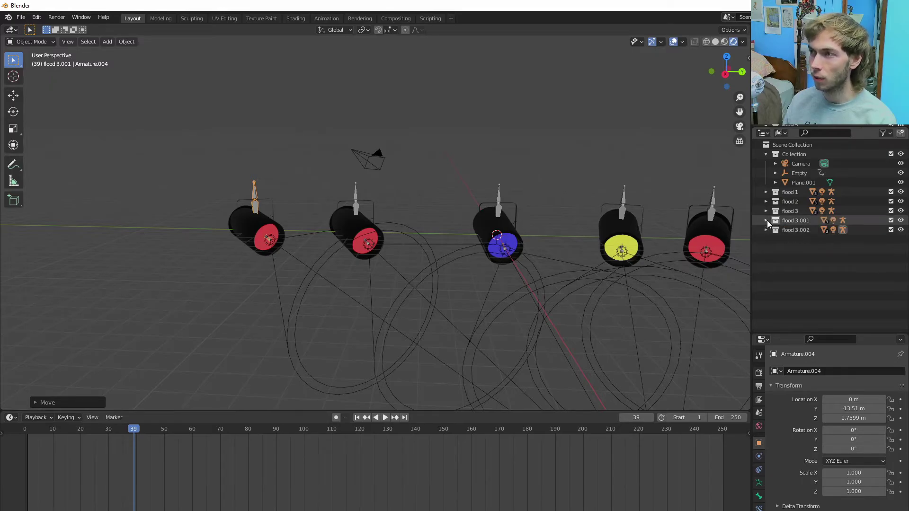
pyautogui.click(765, 231)
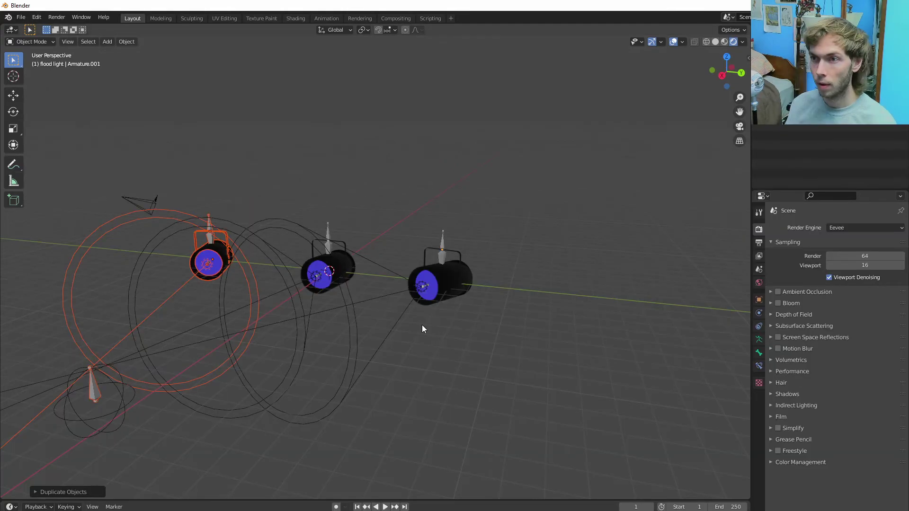
# - Select the front emission disc of the flood light farthest along positive Y and open its material settings
pyautogui.moveTo(422, 324); pyautogui.dragTo(447, 317, button='middle')
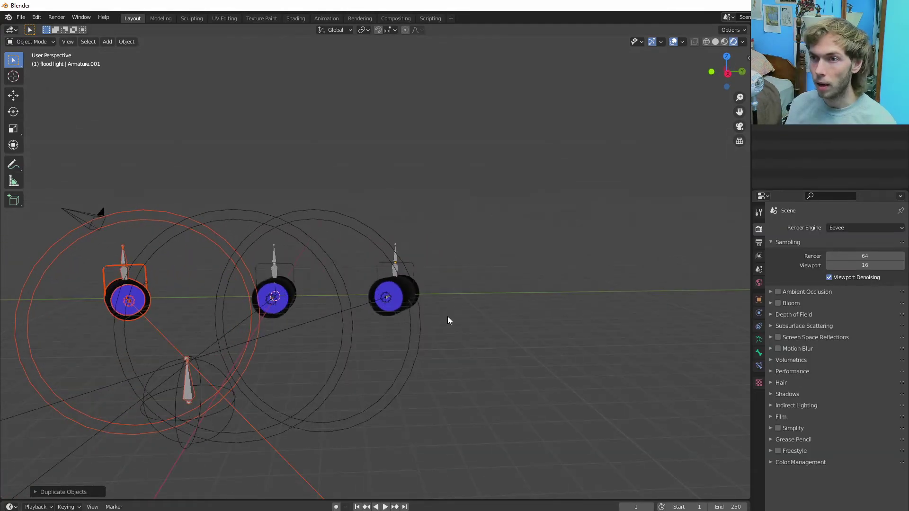
pyautogui.click(399, 303)
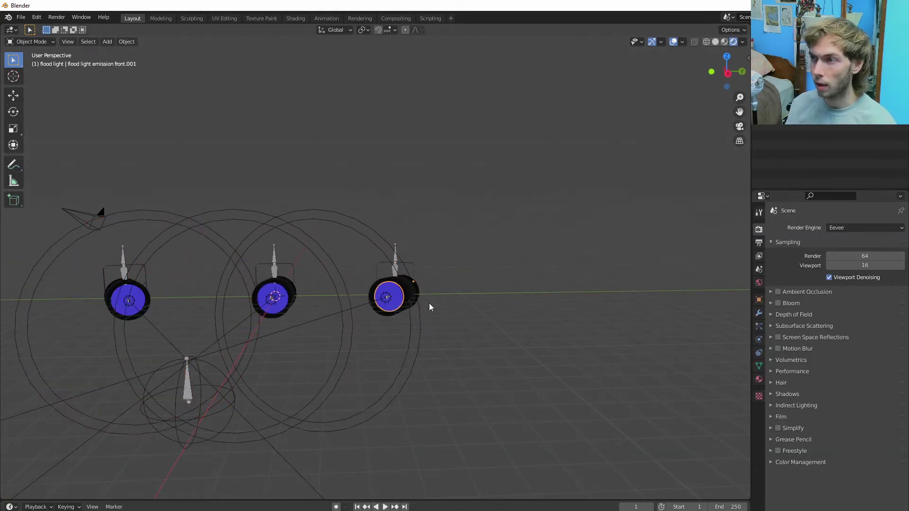
pyautogui.click(759, 379)
pyautogui.scroll(3, 367, 296)
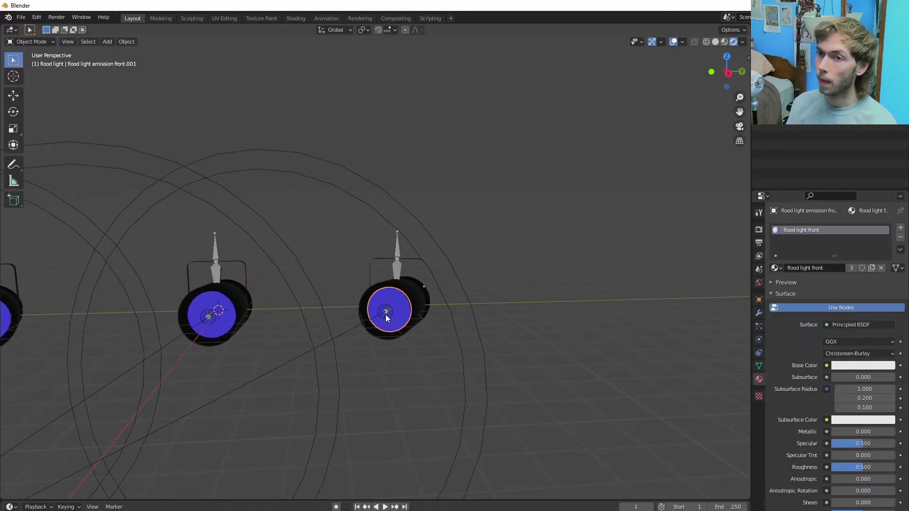
# - Try to change the emission color directly on the shared flood light front material
pyautogui.scroll(-9, 831, 427)
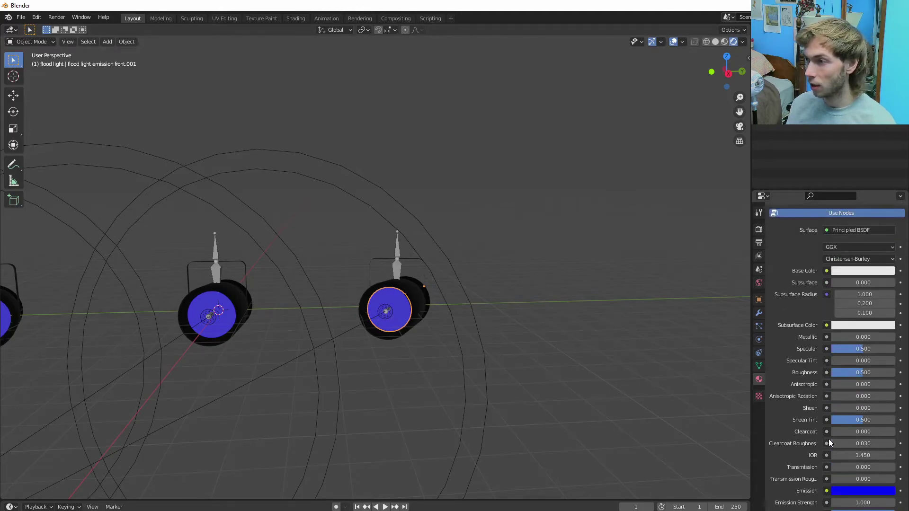
pyautogui.click(851, 415)
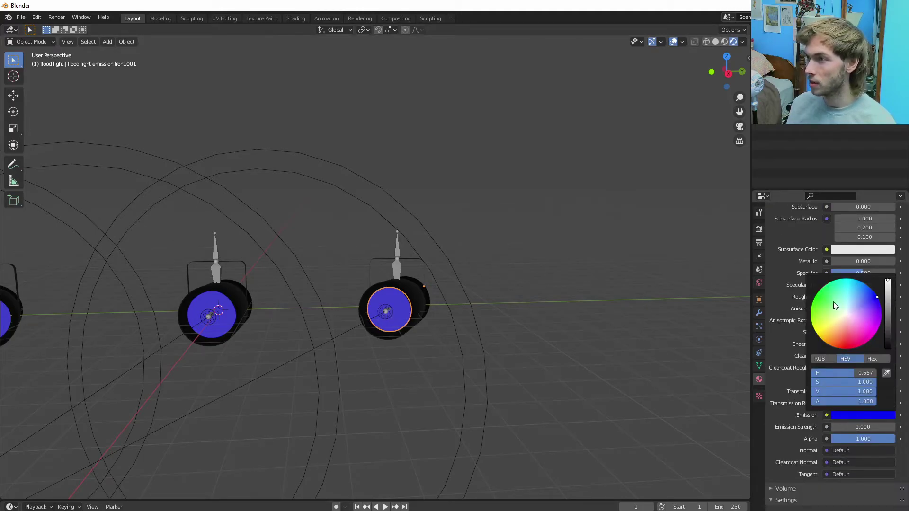
pyautogui.moveTo(833, 302); pyautogui.dragTo(821, 338)
pyautogui.hotkey('ctrl', 'z')
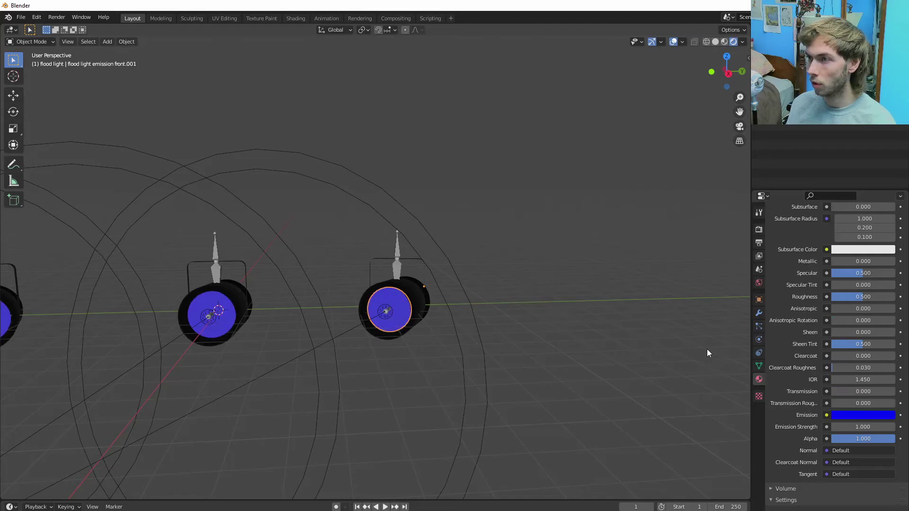
# - Give the selected front disc its own copy of the flood light front material and set its emission color to yellow
pyautogui.scroll(3, 779, 358)
pyautogui.scroll(5, 781, 359)
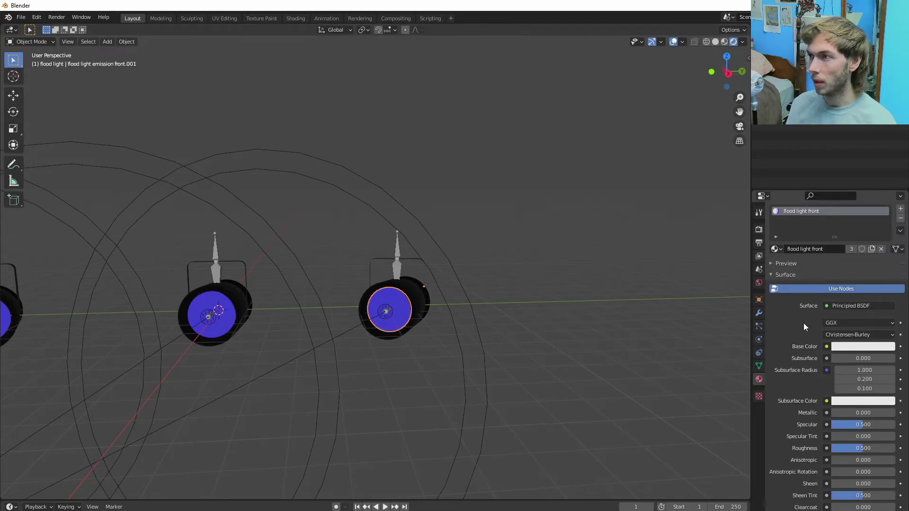
pyautogui.click(870, 249)
pyautogui.scroll(-9, 826, 388)
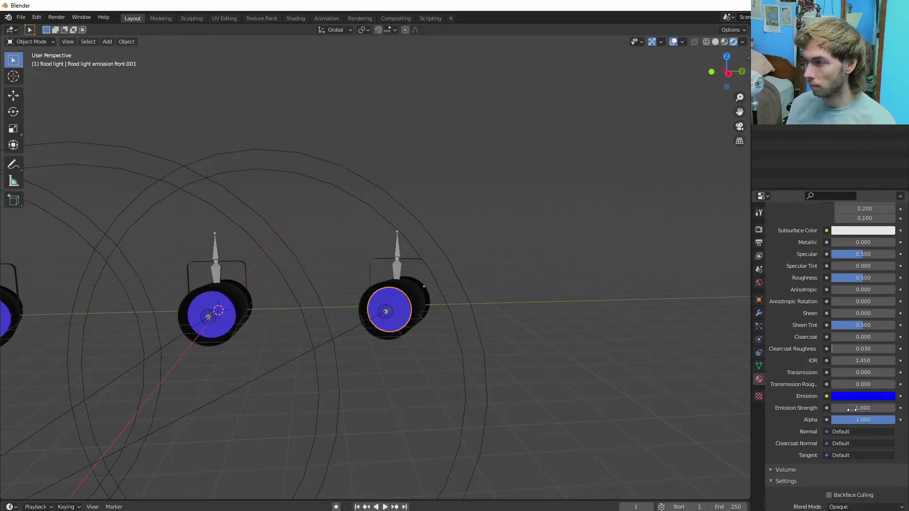
pyautogui.click(857, 395)
pyautogui.moveTo(847, 354); pyautogui.dragTo(828, 354)
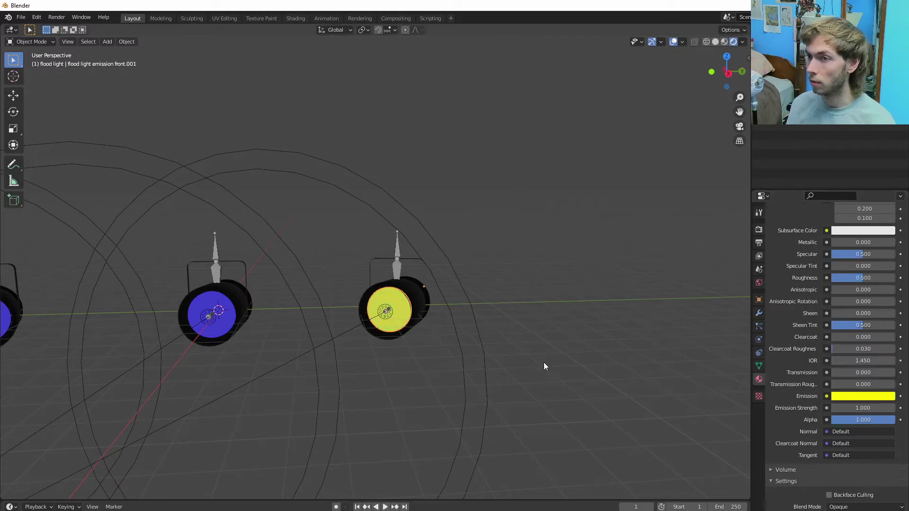
# - Set the color of the spot light inside the yellow-fronted flood light to yellow
pyautogui.click(384, 312)
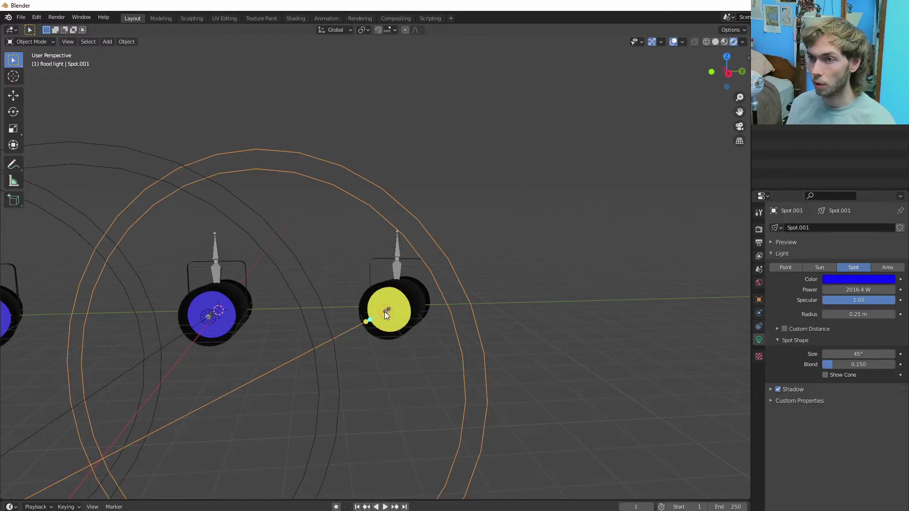
pyautogui.click(831, 278)
pyautogui.click(816, 206)
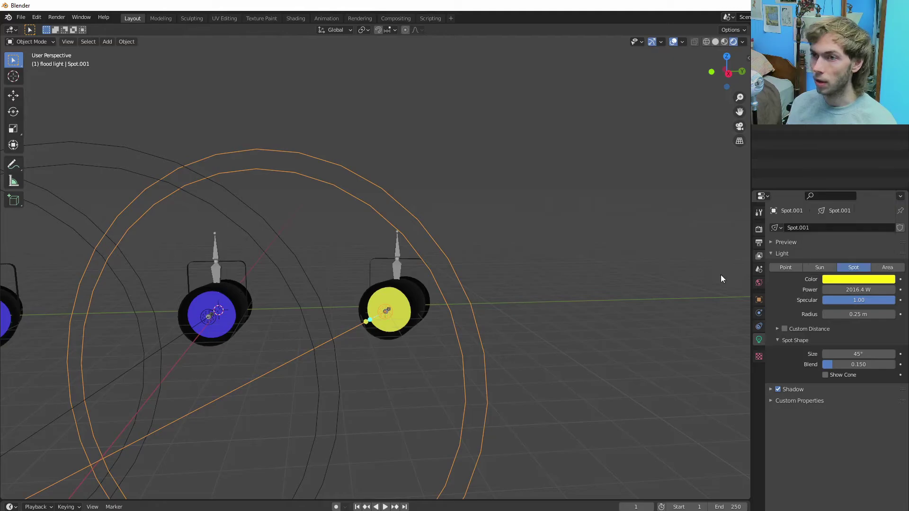
# - Give the front disc of the flood light at the negative Y end its own material copy with a red emission color
pyautogui.moveTo(356, 367); pyautogui.dragTo(379, 330, button='middle')
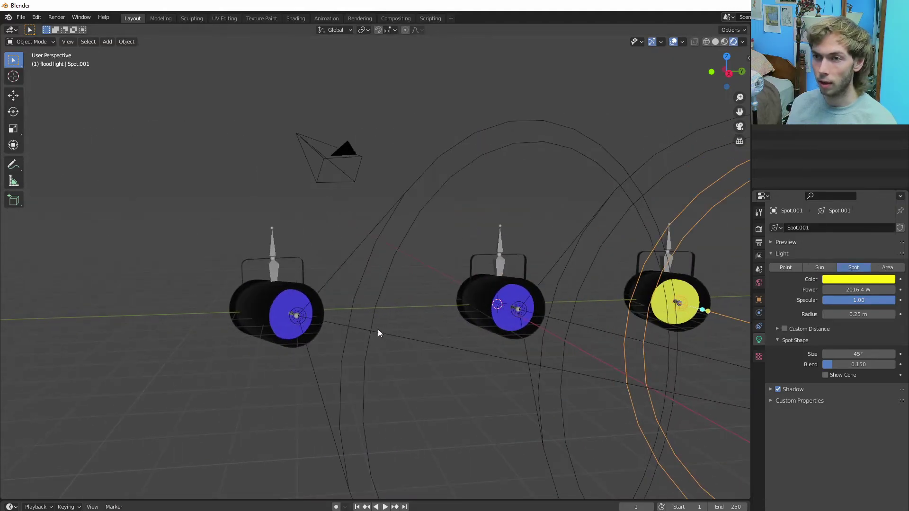
pyautogui.click(288, 326)
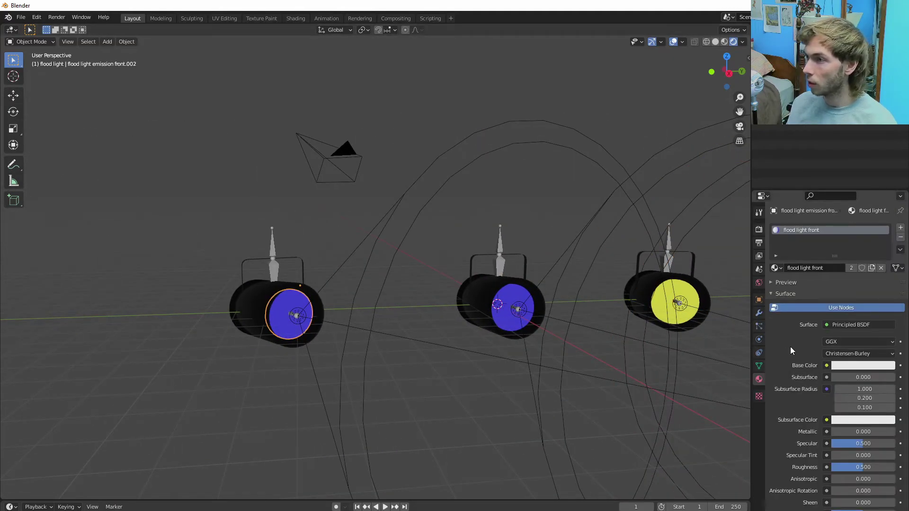
pyautogui.click(870, 268)
pyautogui.scroll(-8, 834, 362)
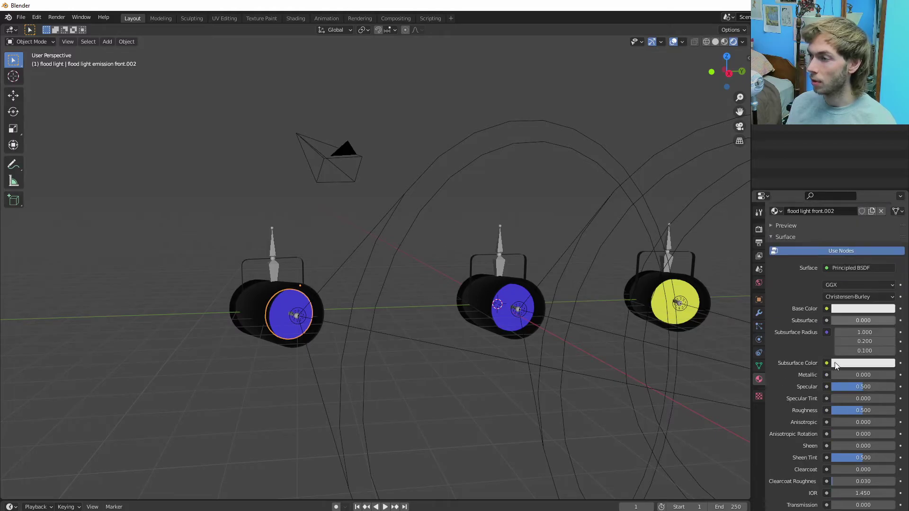
pyautogui.click(864, 434)
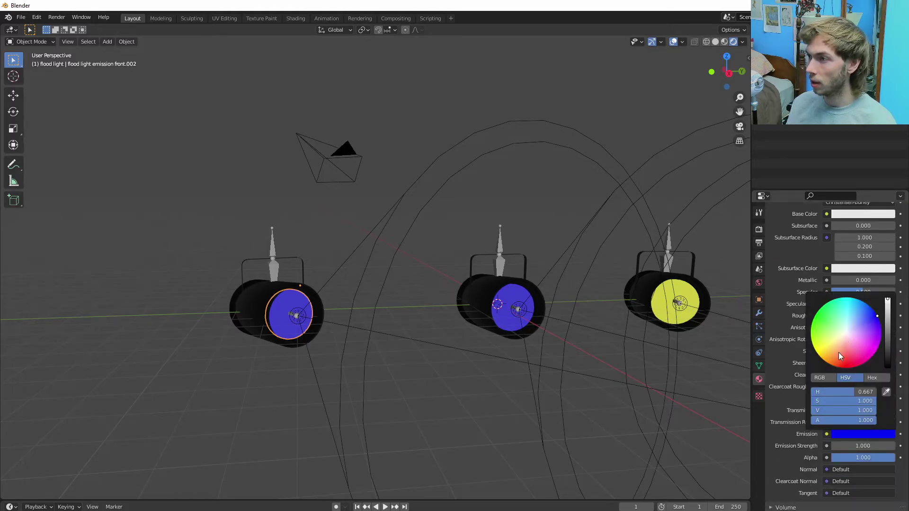
pyautogui.moveTo(839, 353); pyautogui.dragTo(845, 364)
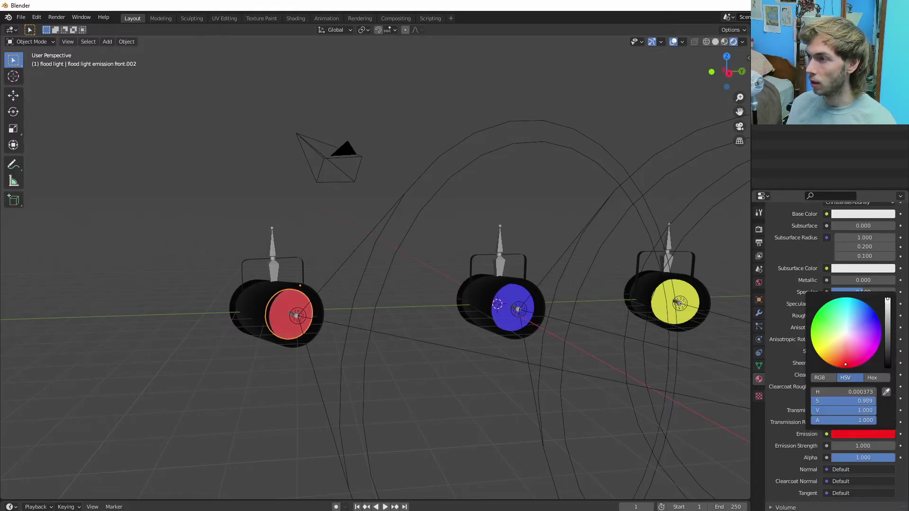
# - Set the color of the spot light inside the red-fronted flood light to red
pyautogui.click(303, 316)
pyautogui.click(877, 279)
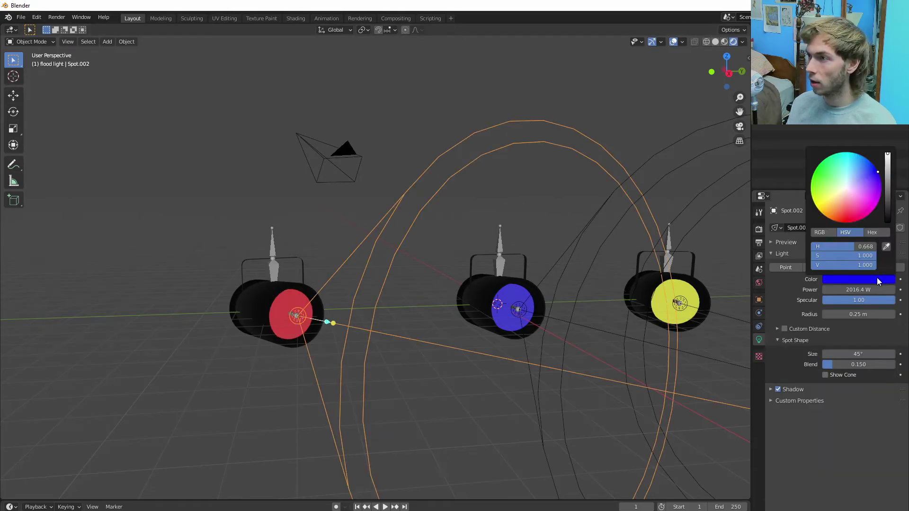
pyautogui.click(845, 214)
# - Examine the overlapping colored beams on the plane from behind the flood lights, including with the viewport overlays hidden
pyautogui.moveTo(488, 409); pyautogui.dragTo(489, 387, button='middle')
pyautogui.moveTo(206, 228); pyautogui.dragTo(384, 334, button='middle')
pyautogui.click(384, 337)
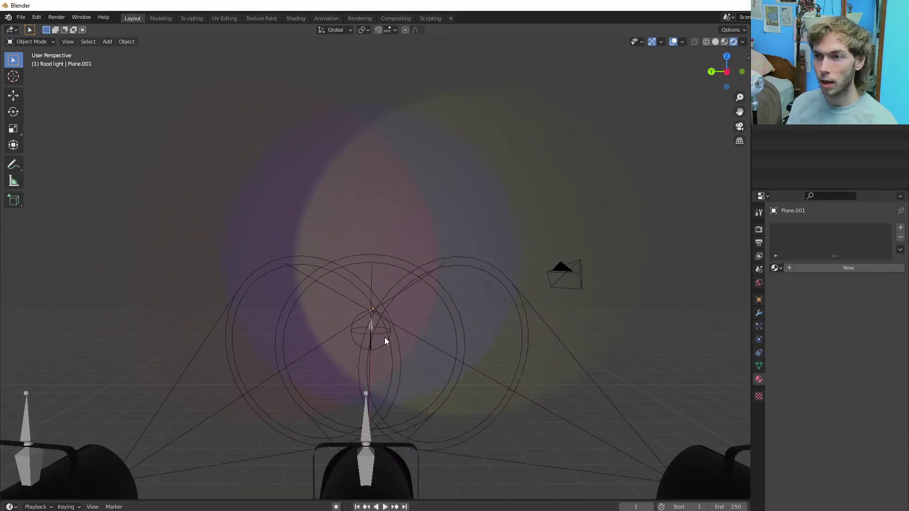
pyautogui.click(383, 333)
pyautogui.click(380, 334)
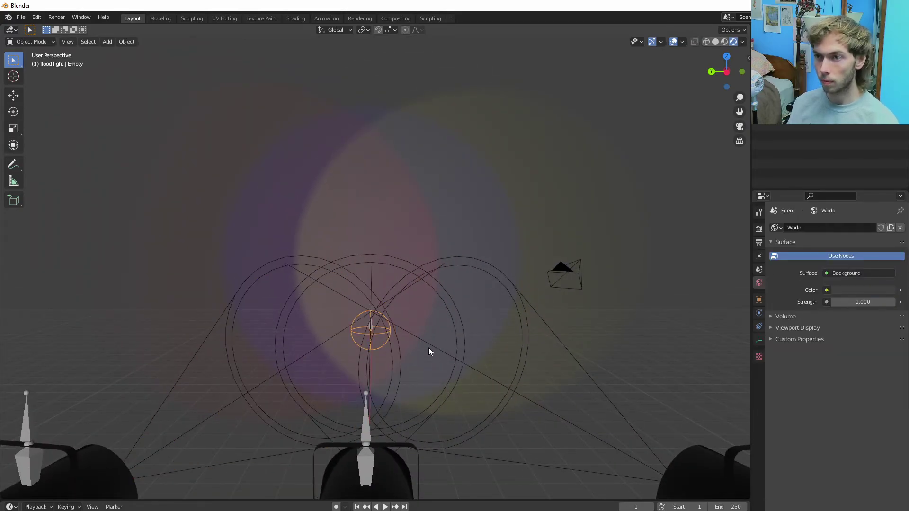
pyautogui.moveTo(430, 443); pyautogui.dragTo(419, 393, button='middle')
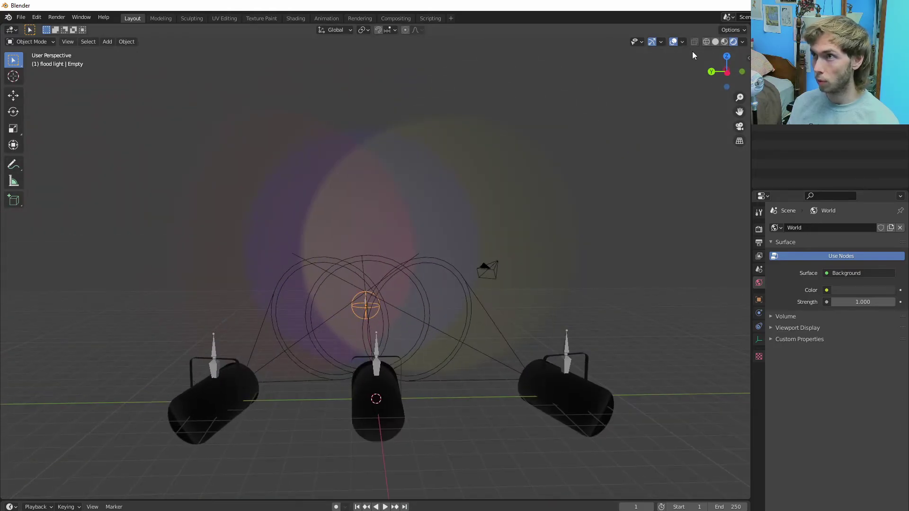
pyautogui.click(671, 42)
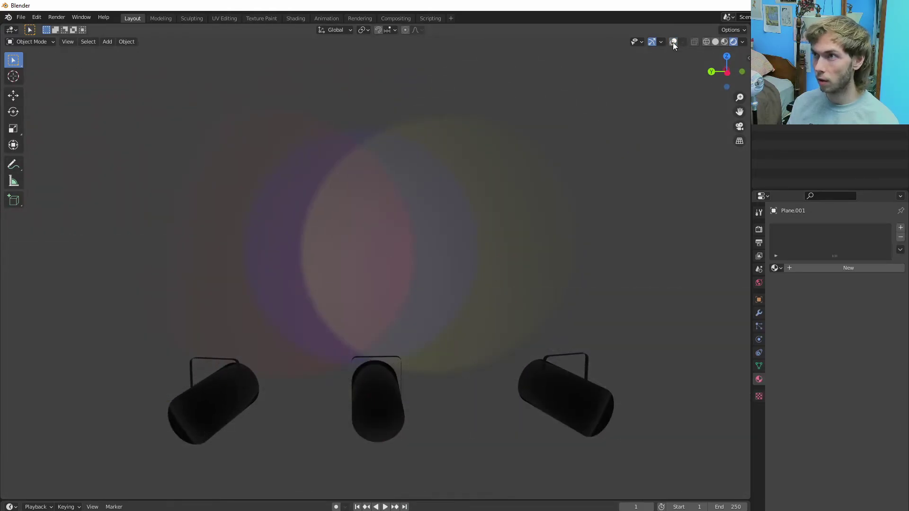
pyautogui.click(672, 41)
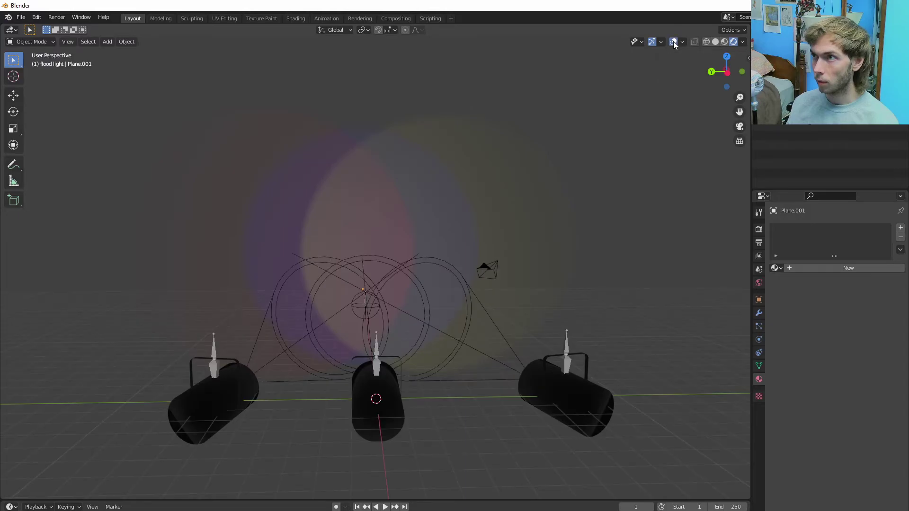
# - Move the sphere empty down and towards the yellow flood light to re-aim all three lights, and inspect them with the overlays hidden
pyautogui.click(362, 307)
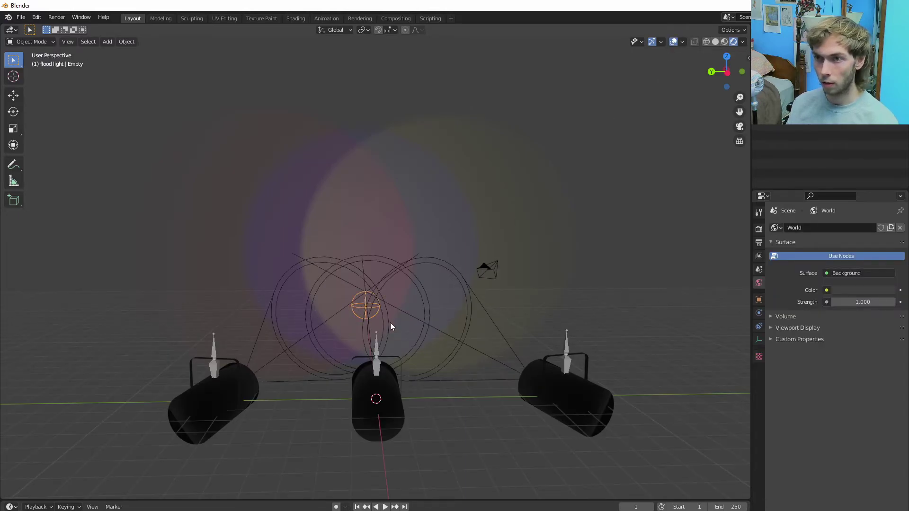
pyautogui.press('g')
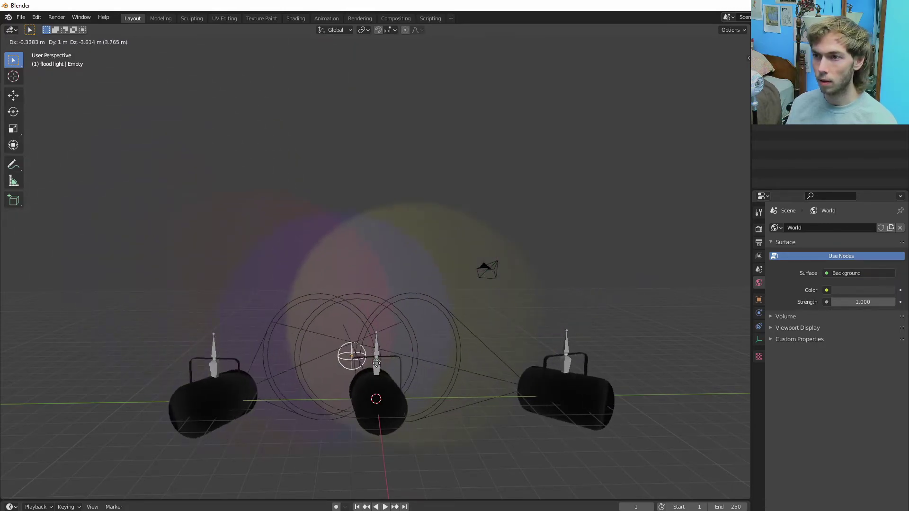
pyautogui.click(292, 331)
pyautogui.moveTo(292, 331); pyautogui.dragTo(565, 256, button='middle')
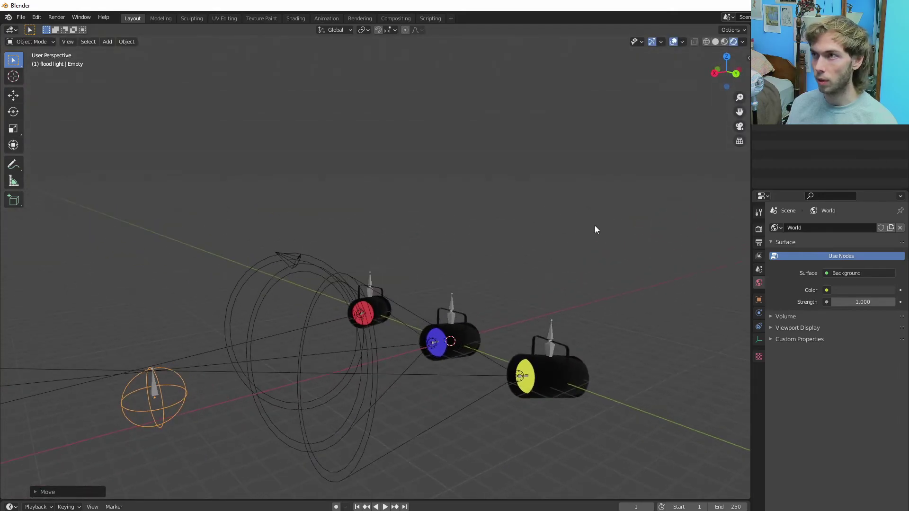
pyautogui.click(674, 42)
pyautogui.moveTo(418, 401); pyautogui.dragTo(197, 424, button='middle')
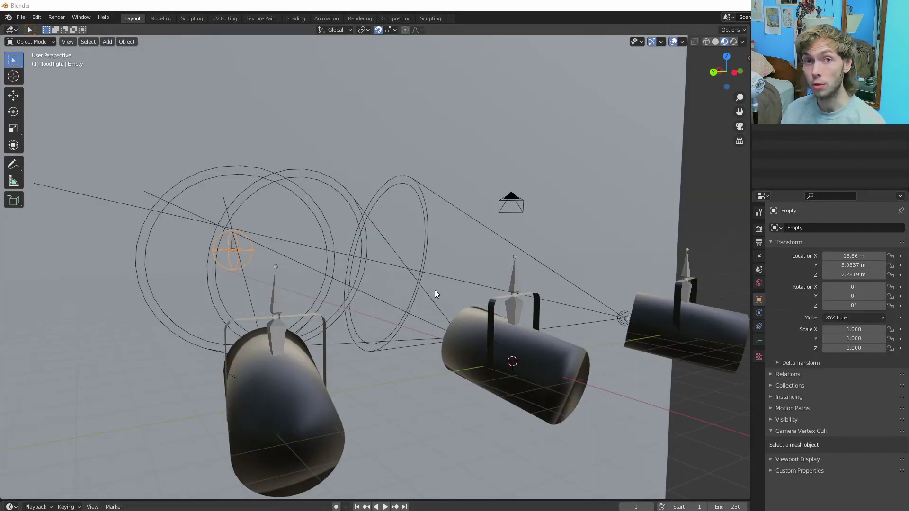
pyautogui.moveTo(470, 343); pyautogui.dragTo(347, 369, button='middle')
pyautogui.scroll(5, 519, 372)
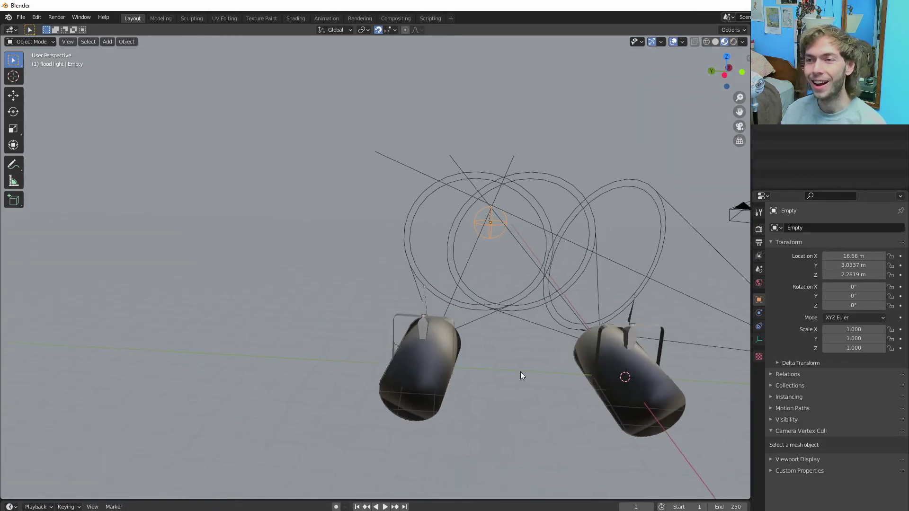
pyautogui.moveTo(535, 367); pyautogui.dragTo(334, 353, button='middle')
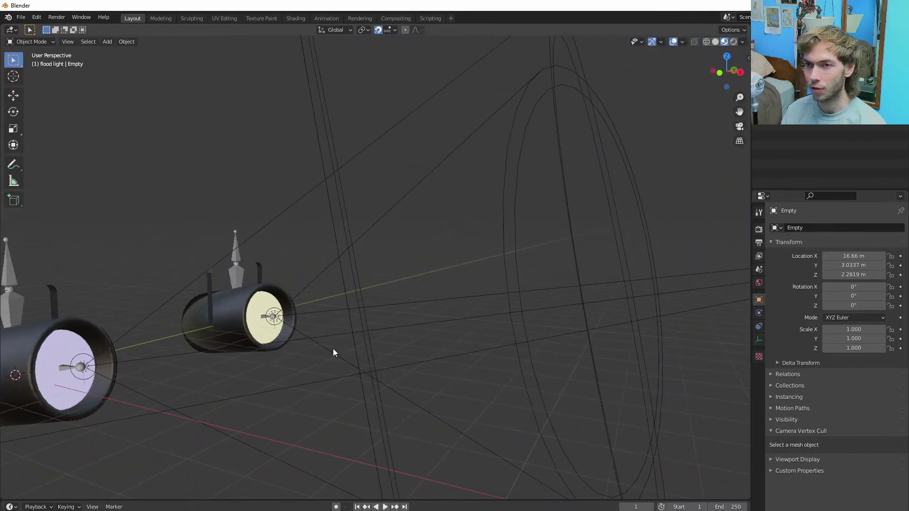
# - Examine the bones at the front of the yellow flood light in Pose Mode, checking their relations and IK settings
pyautogui.moveTo(262, 326); pyautogui.dragTo(359, 346, button='middle')
pyautogui.scroll(-1, 358, 347)
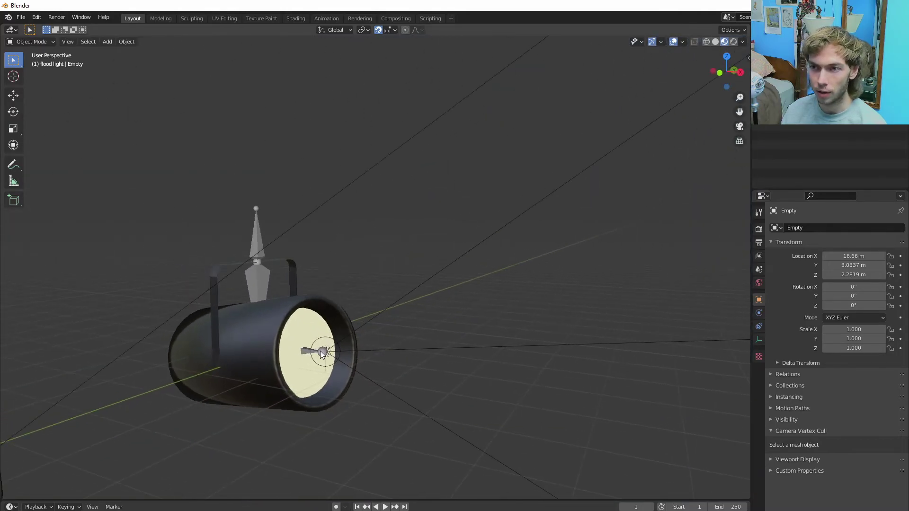
pyautogui.click(305, 349)
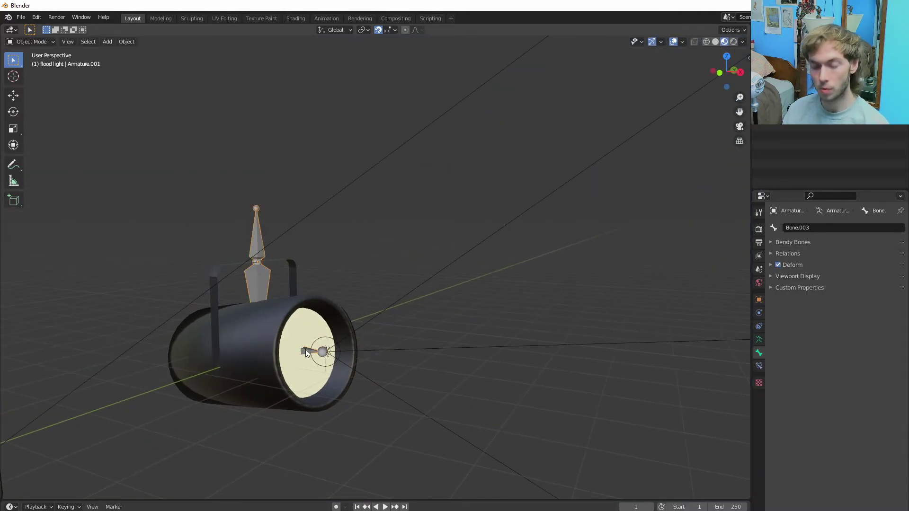
pyautogui.hotkey('ctrl', 'Tab')
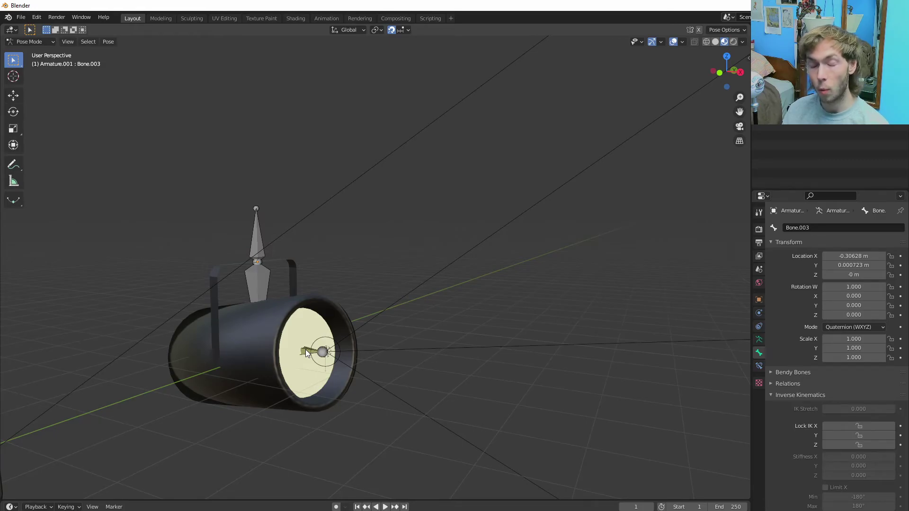
pyautogui.click(306, 350)
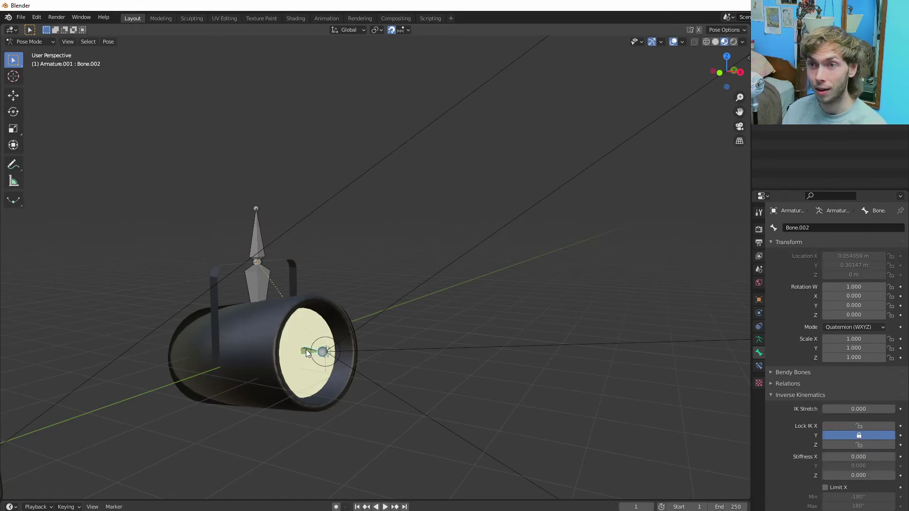
pyautogui.scroll(2, 303, 352)
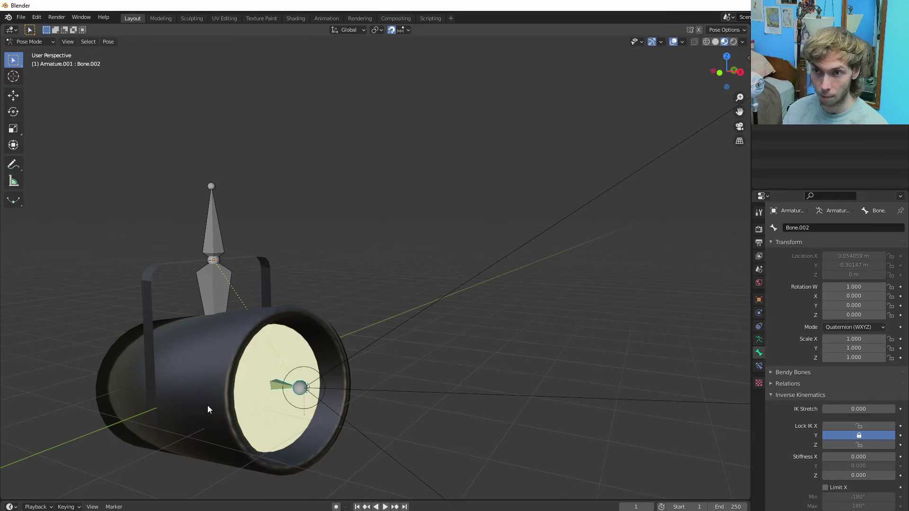
pyautogui.moveTo(186, 393); pyautogui.dragTo(232, 394, button='middle')
pyautogui.moveTo(209, 401); pyautogui.dragTo(432, 377, button='middle')
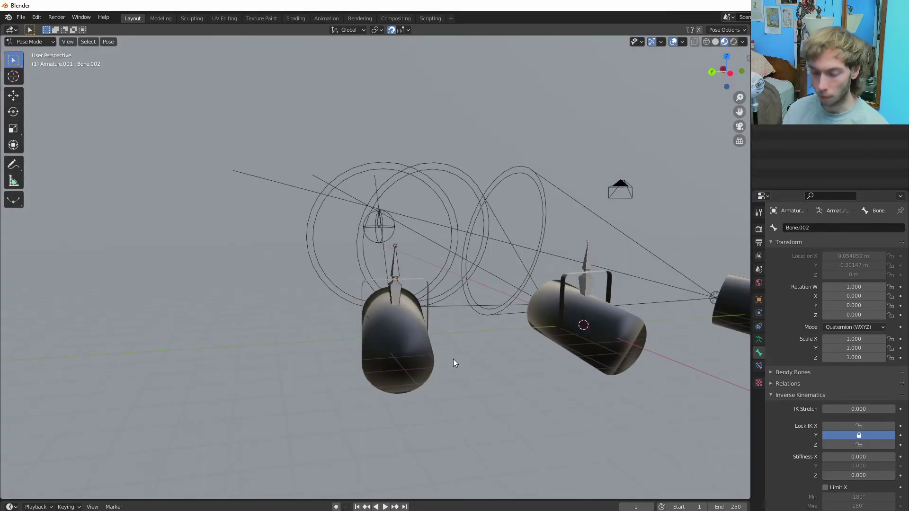
# - Back in Object Mode, move the sphere empty to about X 17.66 m, Y -0.97 m, Z -1.72 m and inspect the yellow flood light's aim
pyautogui.hotkey('ctrl', 'Tab')
pyautogui.moveTo(490, 350); pyautogui.dragTo(486, 289, button='middle')
pyautogui.click(492, 154)
pyautogui.moveTo(493, 157); pyautogui.dragTo(478, 175, button='middle')
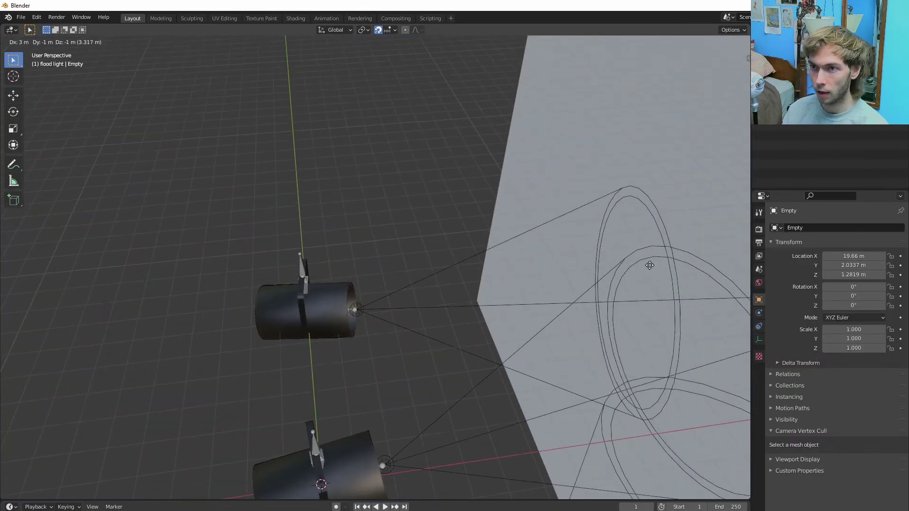
pyautogui.press('g')
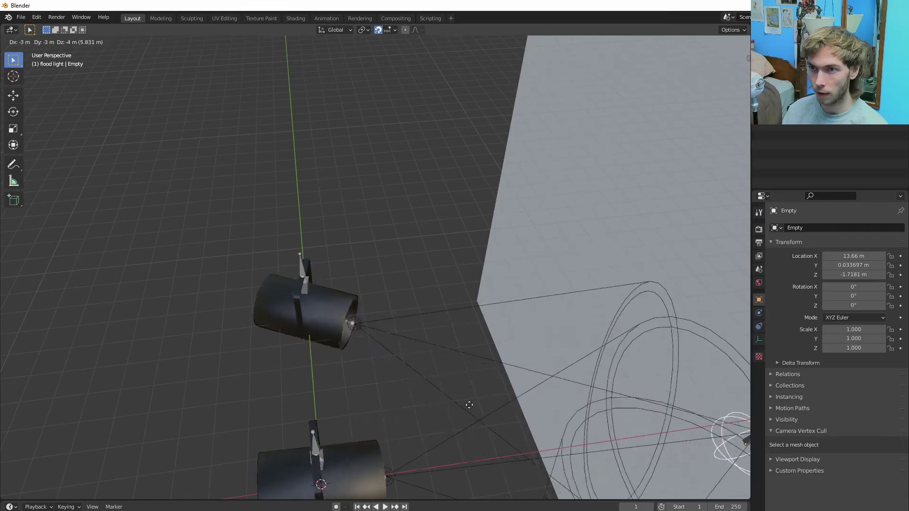
pyautogui.click(583, 431)
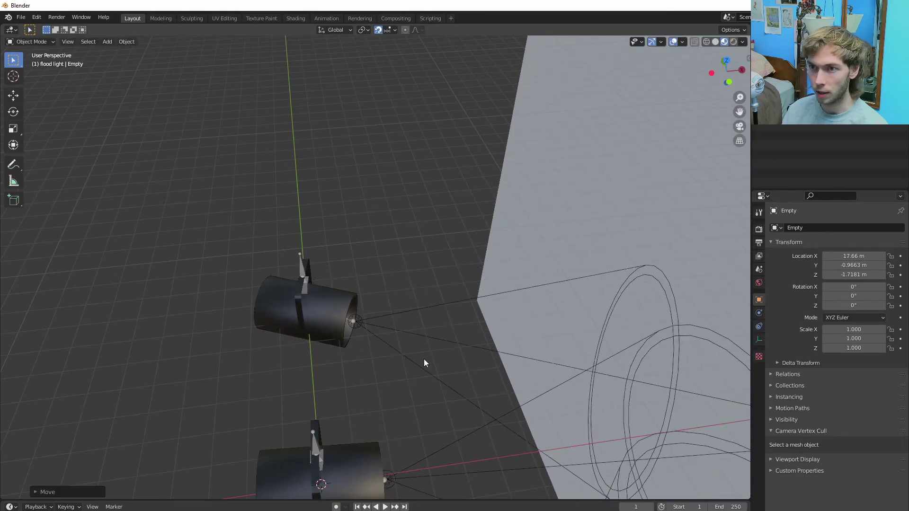
pyautogui.moveTo(424, 358); pyautogui.dragTo(395, 384, button='middle')
pyautogui.scroll(4, 396, 384)
pyautogui.scroll(2, 306, 368)
pyautogui.moveTo(290, 414); pyautogui.dragTo(398, 243, button='middle')
pyautogui.scroll(-2, 521, 351)
pyautogui.scroll(-3, 521, 348)
# - Lock IK rotation on X for the front bone of the yellow flood light, toggling the lock to compare the bracket's position
pyautogui.moveTo(525, 300); pyautogui.dragTo(397, 319, button='middle')
pyautogui.scroll(2, 468, 293)
pyautogui.click(360, 268)
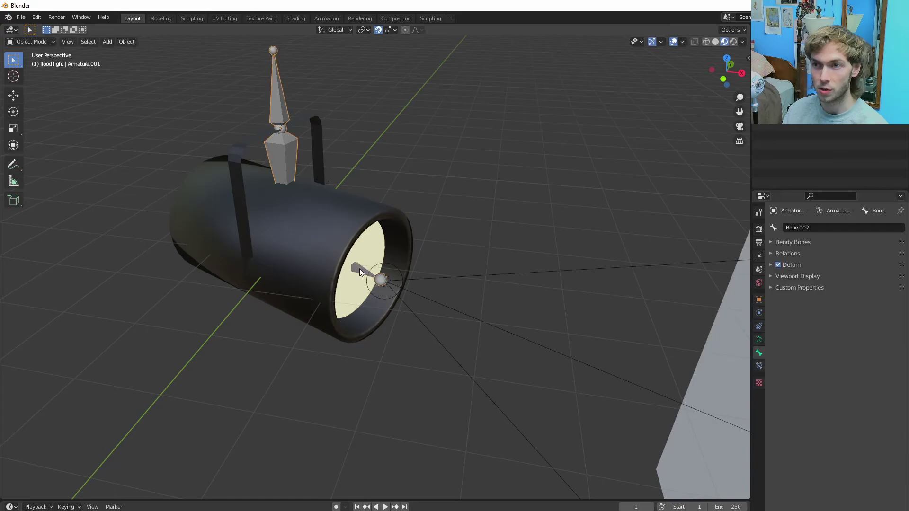
pyautogui.hotkey('ctrl', 'Tab')
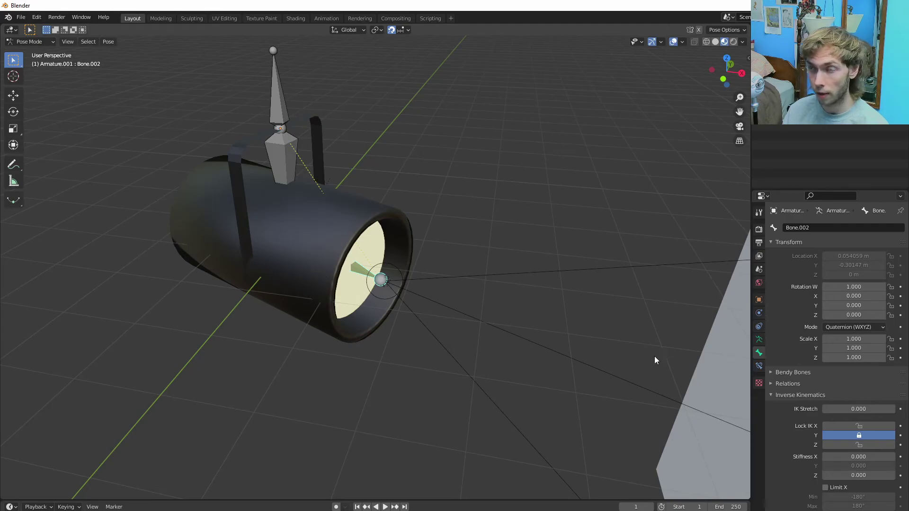
pyautogui.scroll(-4, 848, 470)
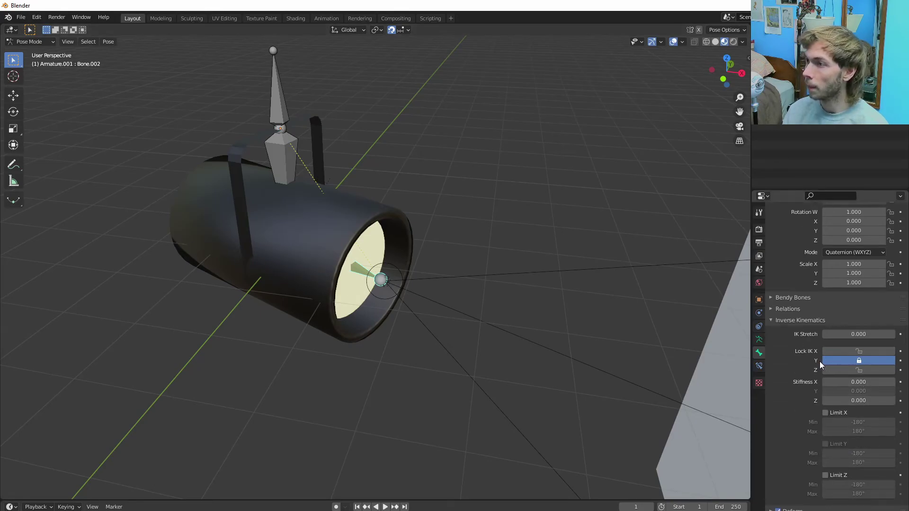
pyautogui.click(839, 350)
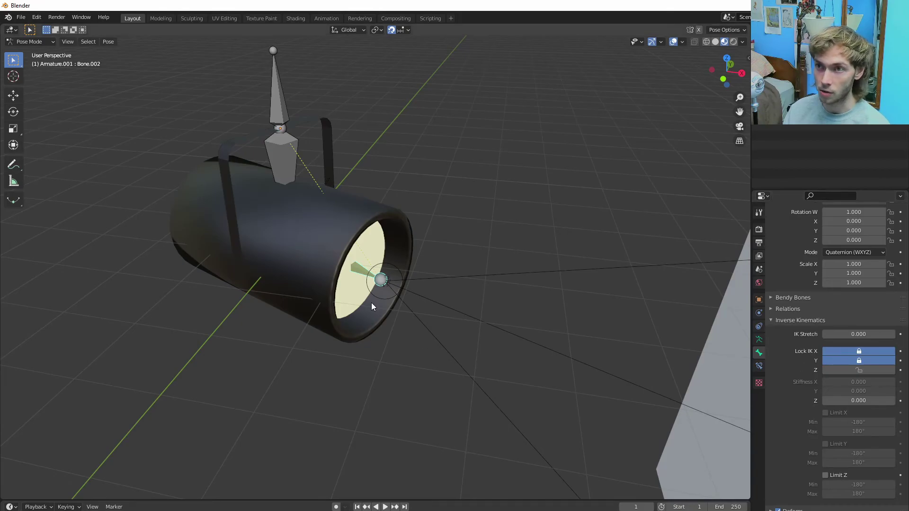
pyautogui.click(842, 351)
pyautogui.click(841, 350)
# - Return to Object Mode and move the sphere empty further down and towards the yellow flood light to re-aim the lights
pyautogui.moveTo(650, 357); pyautogui.dragTo(569, 354, button='middle')
pyautogui.scroll(-3, 544, 354)
pyautogui.hotkey('ctrl', 'Tab')
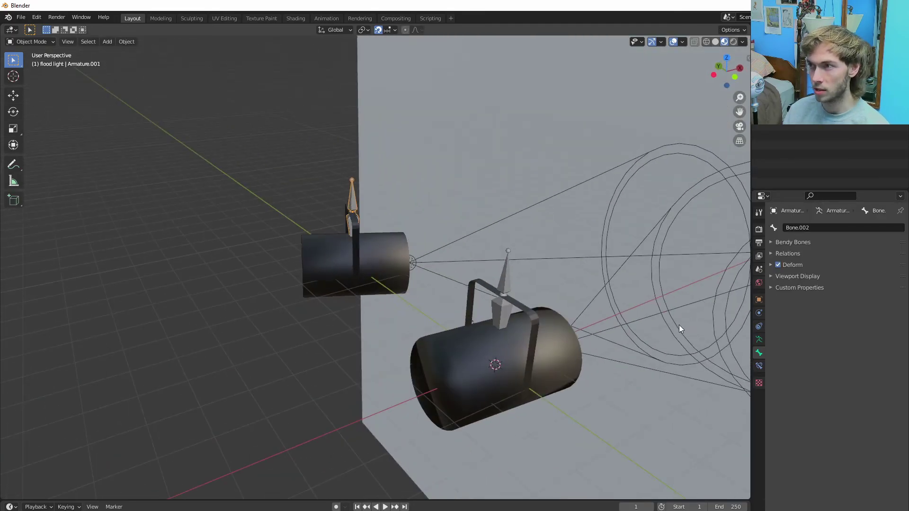
pyautogui.moveTo(682, 323); pyautogui.dragTo(613, 309, button='middle')
pyautogui.click(675, 311)
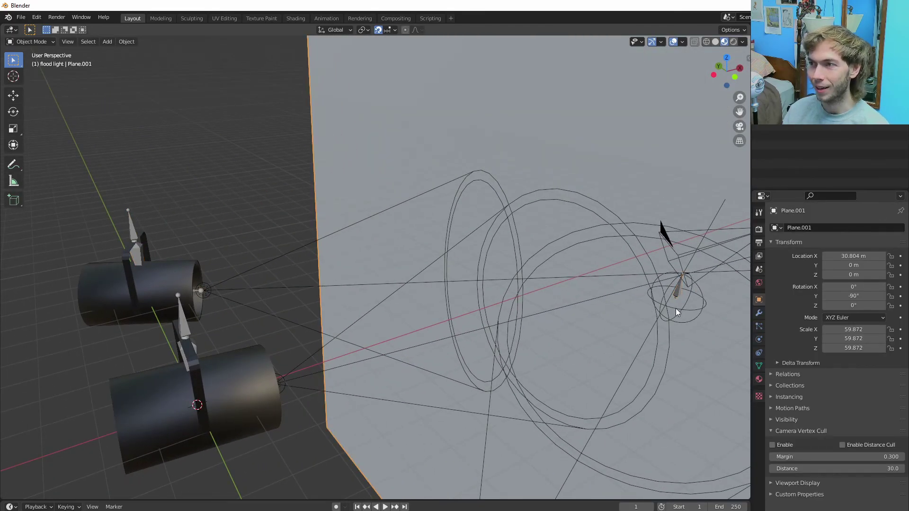
pyautogui.moveTo(674, 310); pyautogui.dragTo(509, 391, button='middle')
pyautogui.moveTo(480, 268); pyautogui.dragTo(422, 181, button='middle')
pyautogui.scroll(4, 555, 396)
pyautogui.press('g')
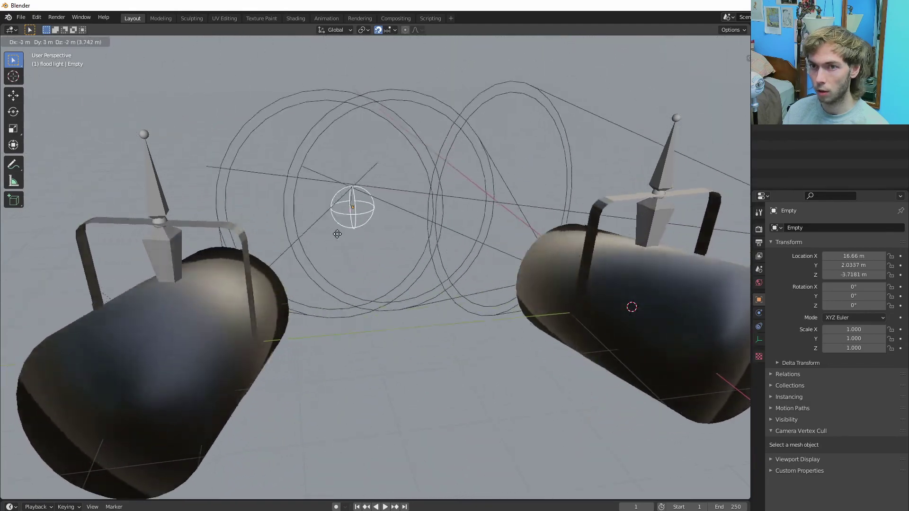
pyautogui.click(363, 376)
# - Enable Auto Smooth at 30° in the normals settings of the yellow flood light's cylinder
pyautogui.click(153, 380)
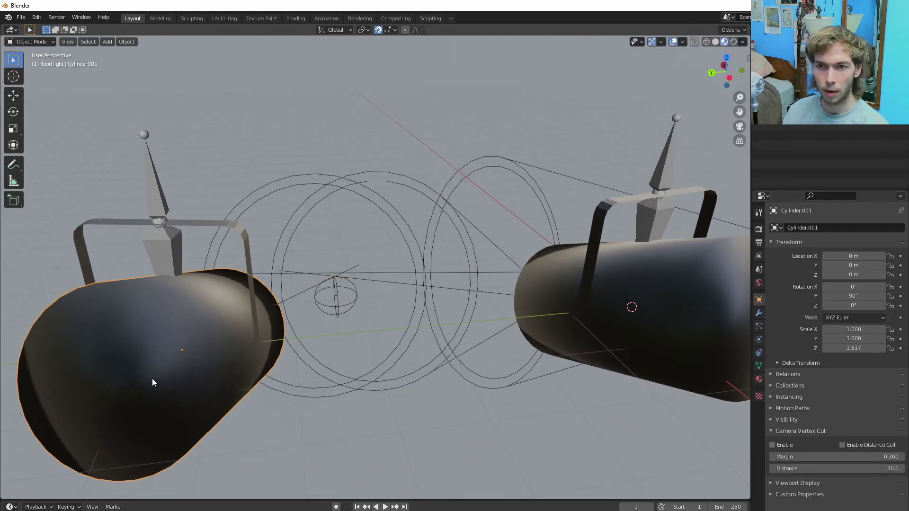
pyautogui.click(759, 366)
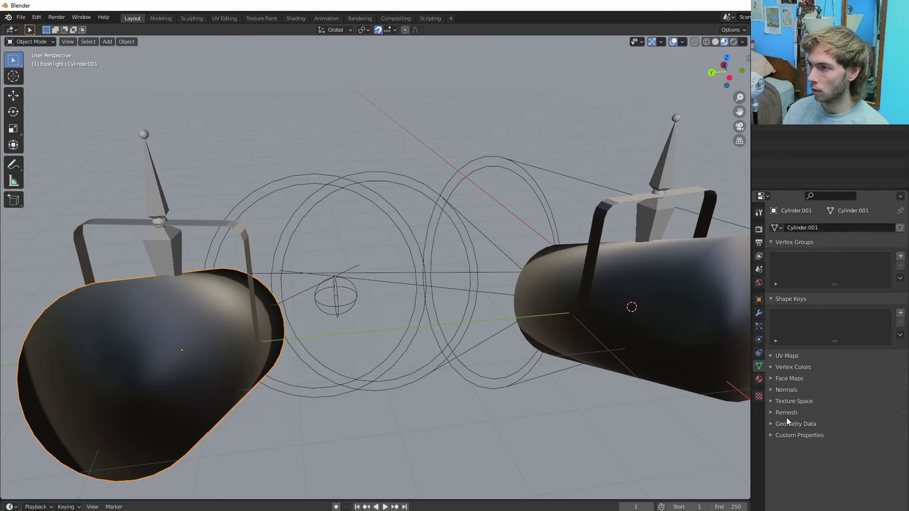
pyautogui.click(795, 390)
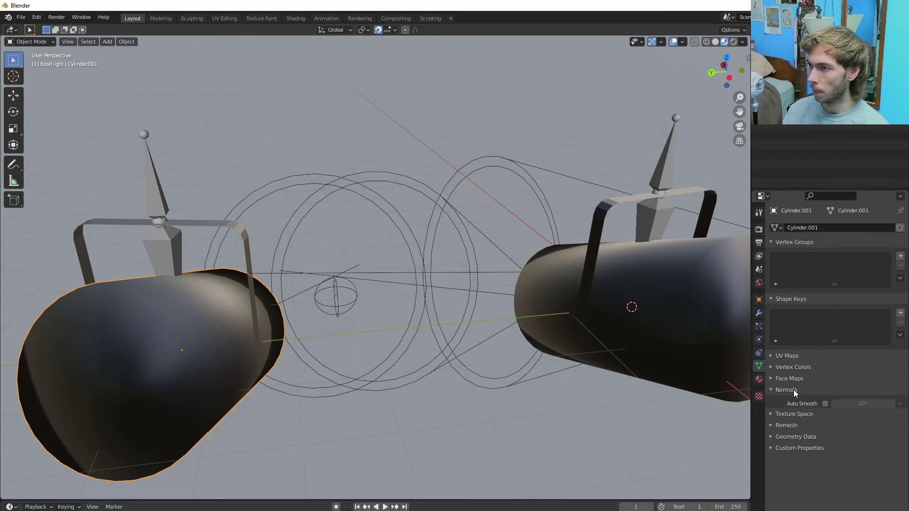
pyautogui.click(825, 404)
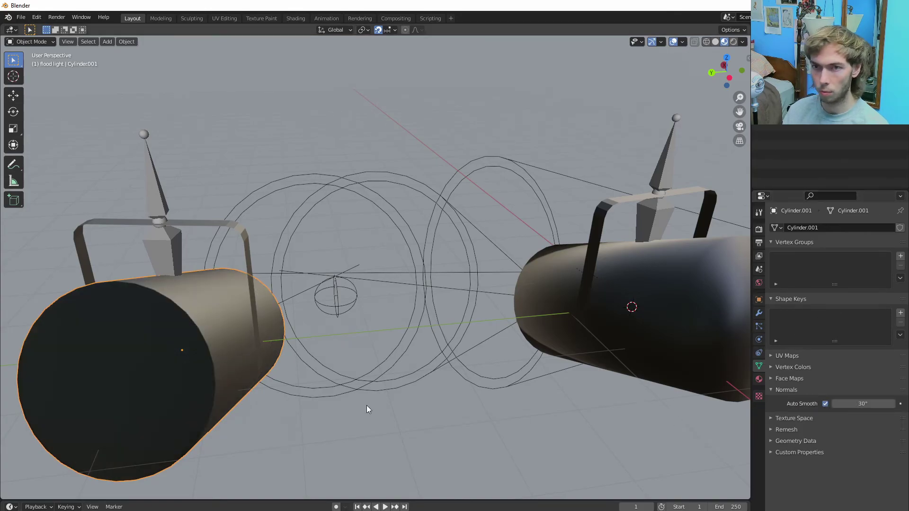
# - Enable Auto Smooth at 30° on the middle flood light's cylinder and inspect the lights from the back and front
pyautogui.moveTo(344, 392); pyautogui.dragTo(259, 354, button='middle')
pyautogui.click(448, 319)
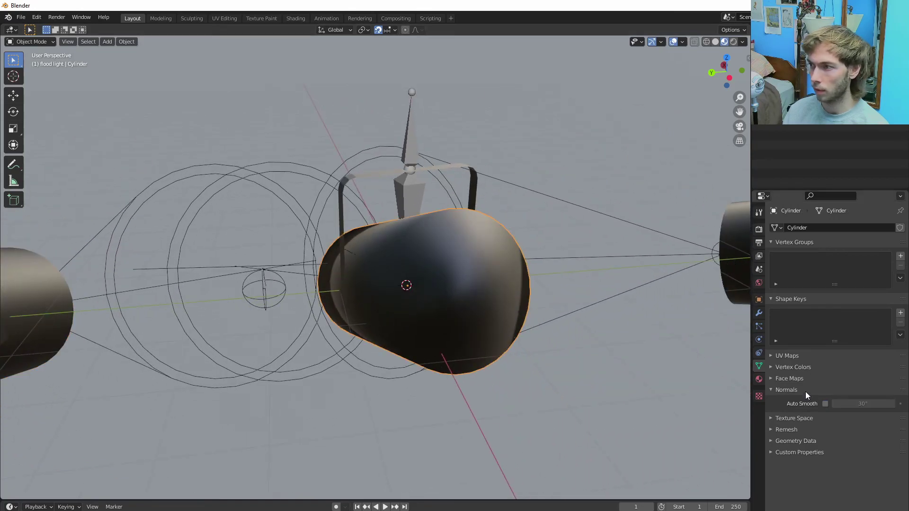
pyautogui.click(825, 403)
pyautogui.moveTo(720, 388)
pyautogui.mouseDown(button='middle')
pyautogui.moveTo(507, 360)
pyautogui.moveTo(668, 374)
pyautogui.moveTo(502, 355)
pyautogui.moveTo(474, 337)
pyautogui.moveTo(356, 346)
pyautogui.moveTo(530, 346)
pyautogui.moveTo(453, 344)
pyautogui.moveTo(466, 326)
pyautogui.mouseUp(button='middle')
pyautogui.moveTo(349, 269); pyautogui.dragTo(376, 288, button='middle')
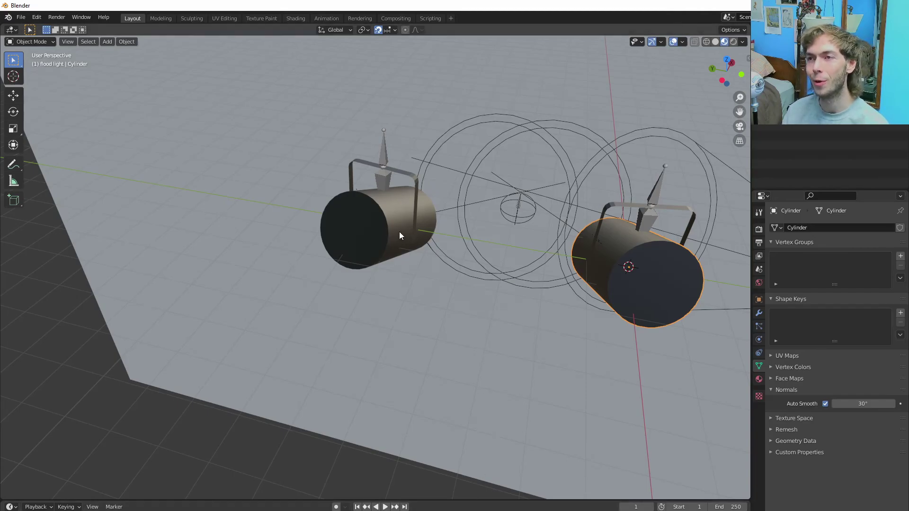
pyautogui.moveTo(218, 299); pyautogui.dragTo(298, 245, button='middle')
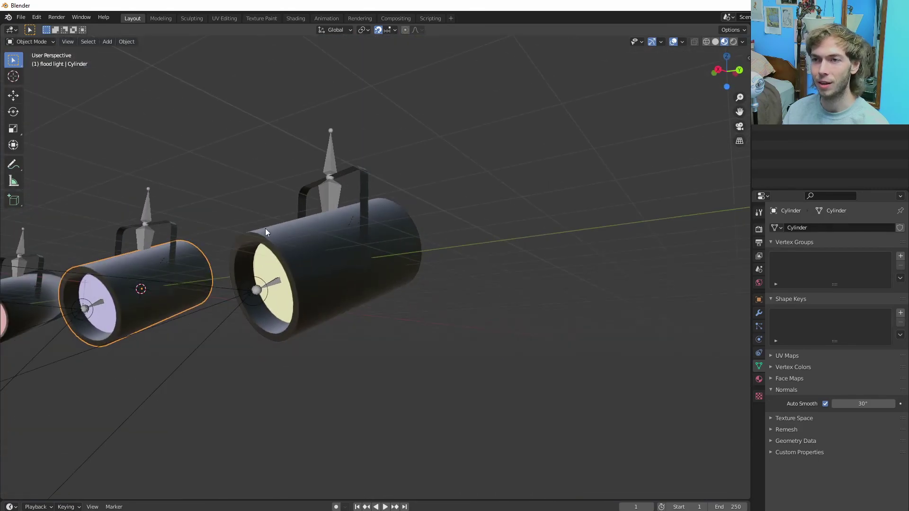
pyautogui.moveTo(188, 267); pyautogui.dragTo(432, 412, button='middle')
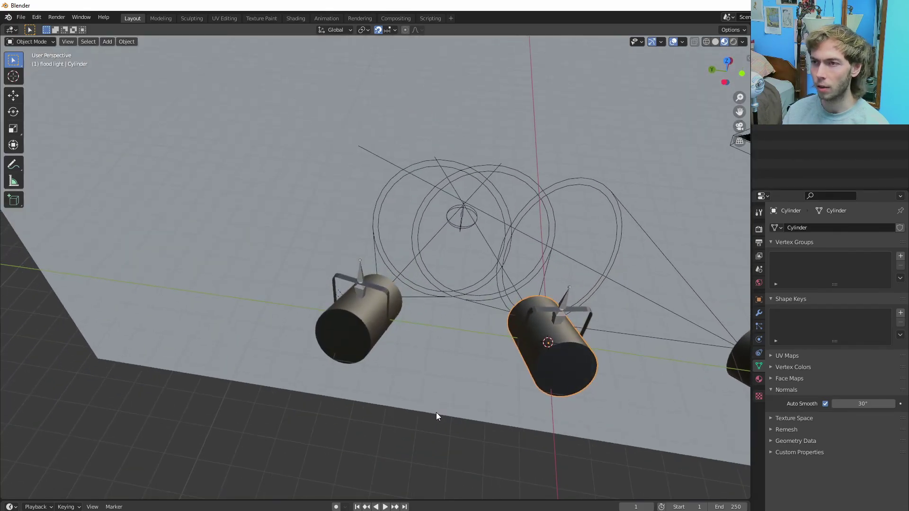
# - Select the sphere empty and switch the viewport to Rendered shading, viewing the colored beams from behind the lights
pyautogui.click(465, 234)
pyautogui.click(458, 228)
pyautogui.moveTo(464, 233); pyautogui.dragTo(508, 258, button='middle')
pyautogui.click(733, 41)
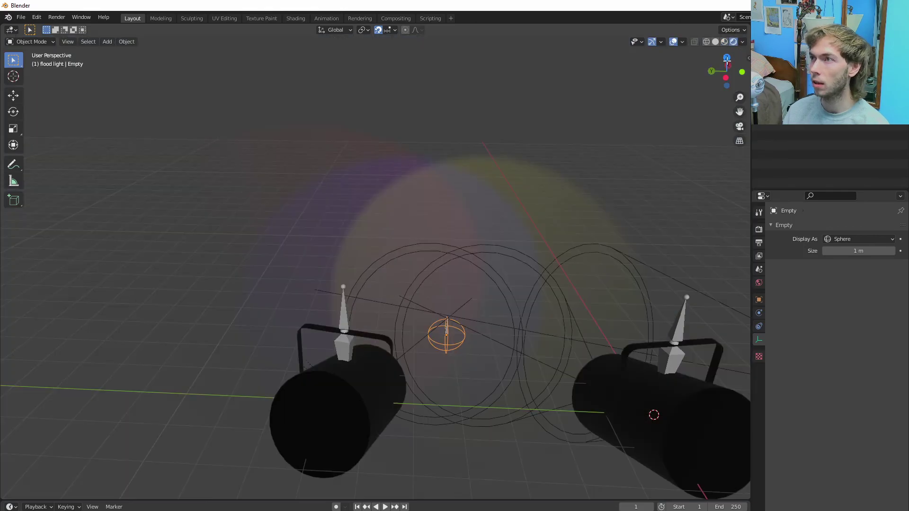
pyautogui.moveTo(463, 370); pyautogui.dragTo(466, 361, button='middle')
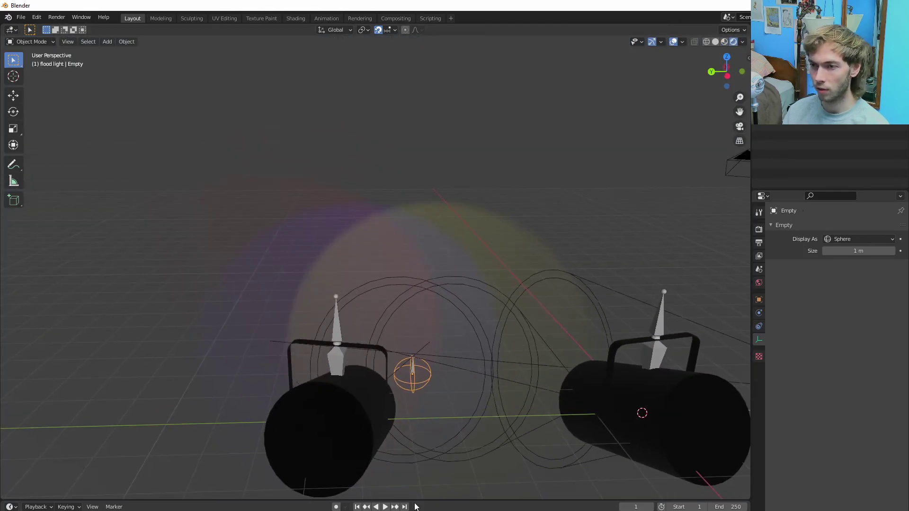
# - Enlarge the timeline and insert a Location keyframe for the sphere empty at frame 1
pyautogui.moveTo(431, 500); pyautogui.dragTo(446, 410)
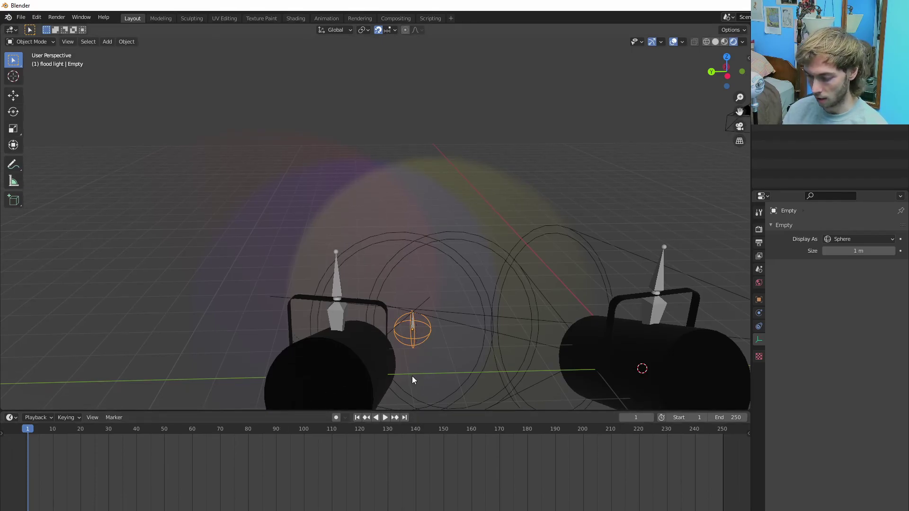
pyautogui.press('i')
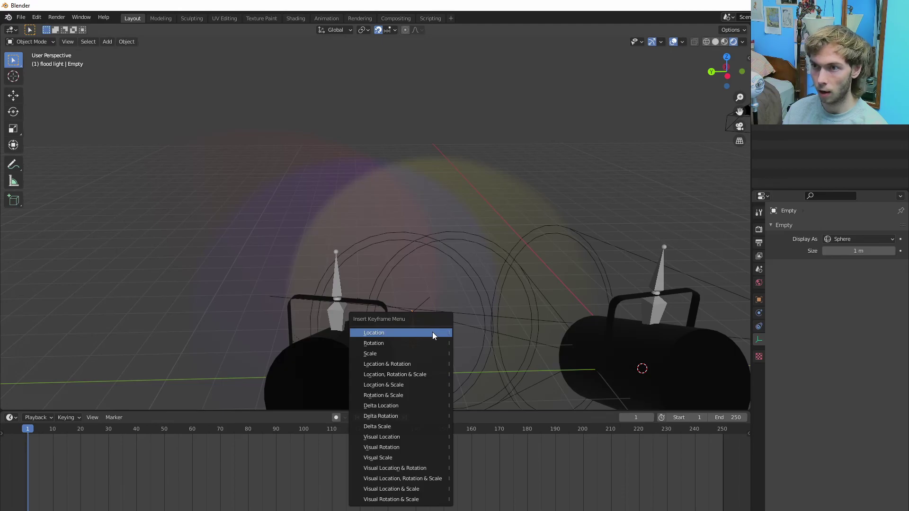
pyautogui.click(430, 334)
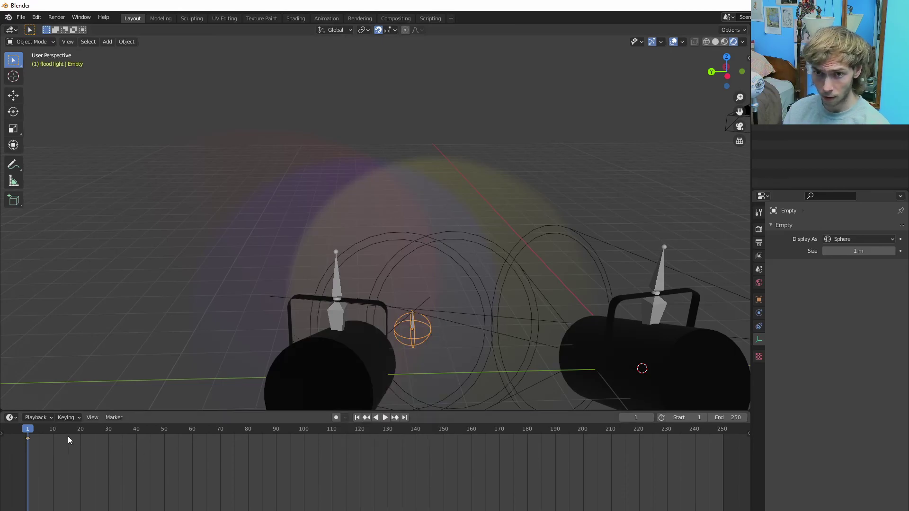
# - At frame 8, move the sphere empty towards positive Y and slightly up, and insert a Location keyframe
pyautogui.click(47, 429)
pyautogui.press('g')
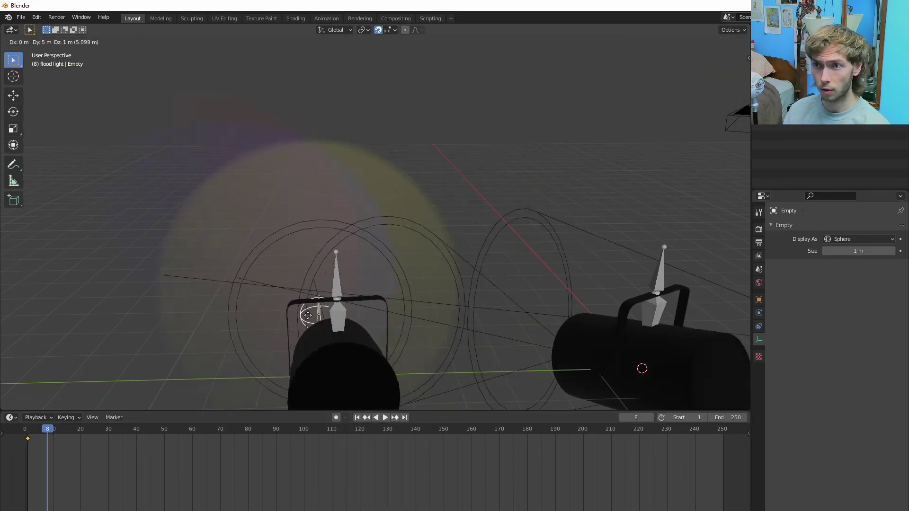
pyautogui.click(271, 318)
pyautogui.press('i')
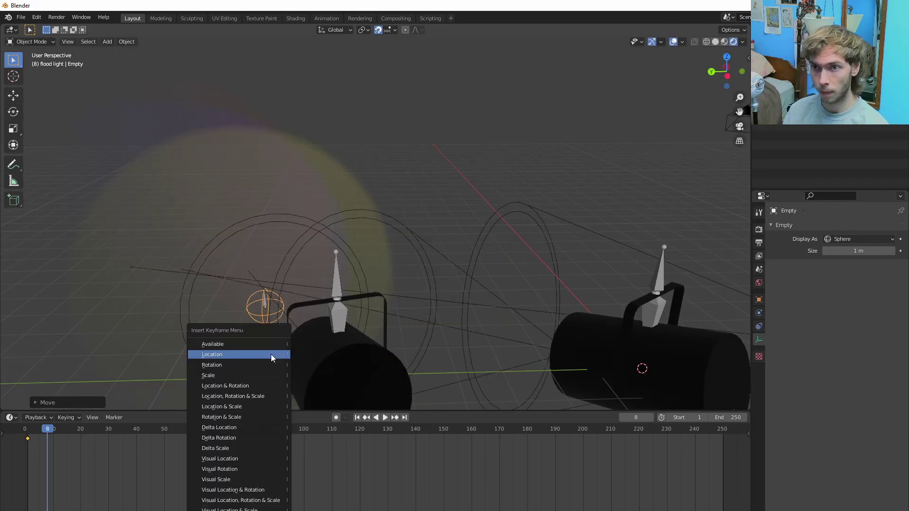
pyautogui.click(270, 354)
# - At frame 15, move the sphere empty up and back towards negative Y, and insert a Location keyframe
pyautogui.click(66, 432)
pyautogui.press('i')
pyautogui.click(207, 350)
pyautogui.press('g')
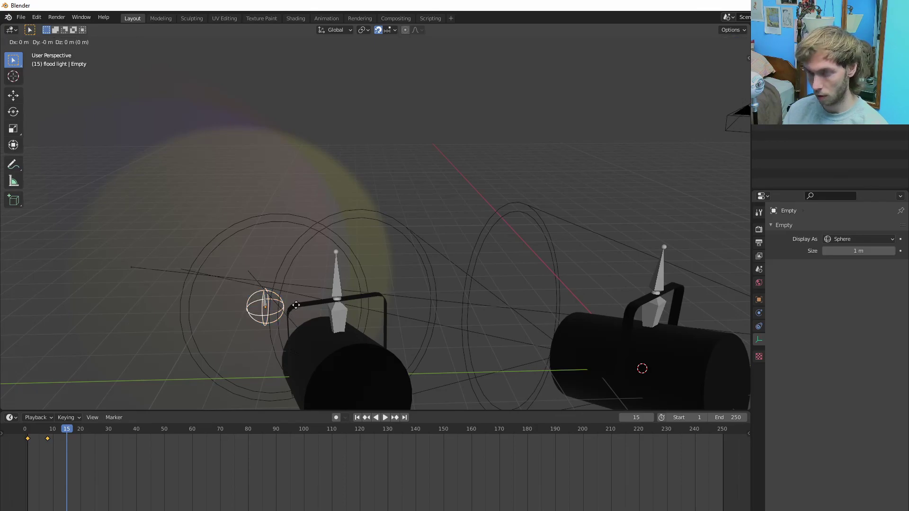
pyautogui.click(404, 189)
pyautogui.press('i')
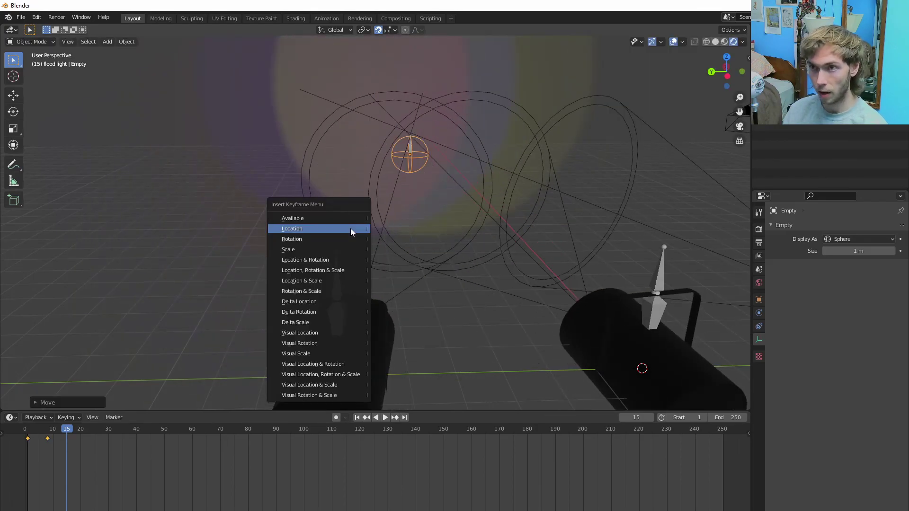
pyautogui.click(350, 229)
# - At frame 25, lower the sphere empty to between the yellow and middle flood lights and insert a Location keyframe
pyautogui.click(95, 430)
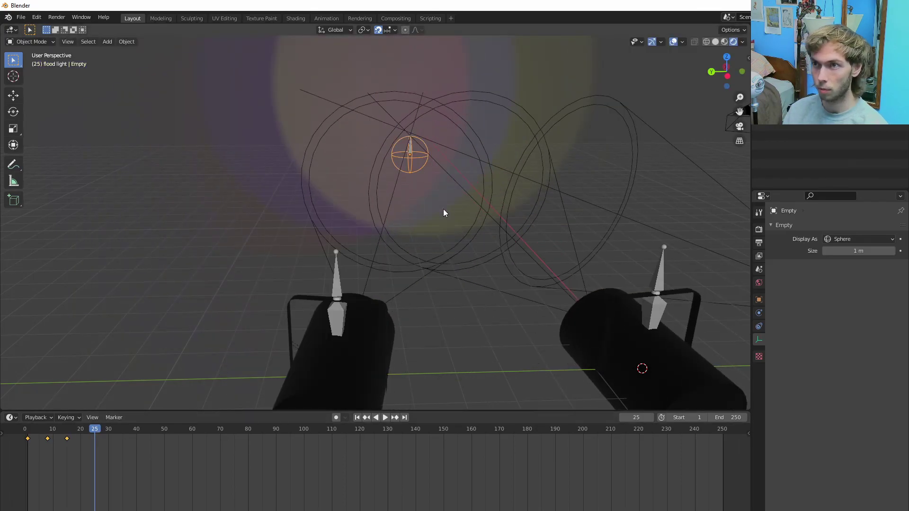
pyautogui.press('g')
pyautogui.click(441, 285)
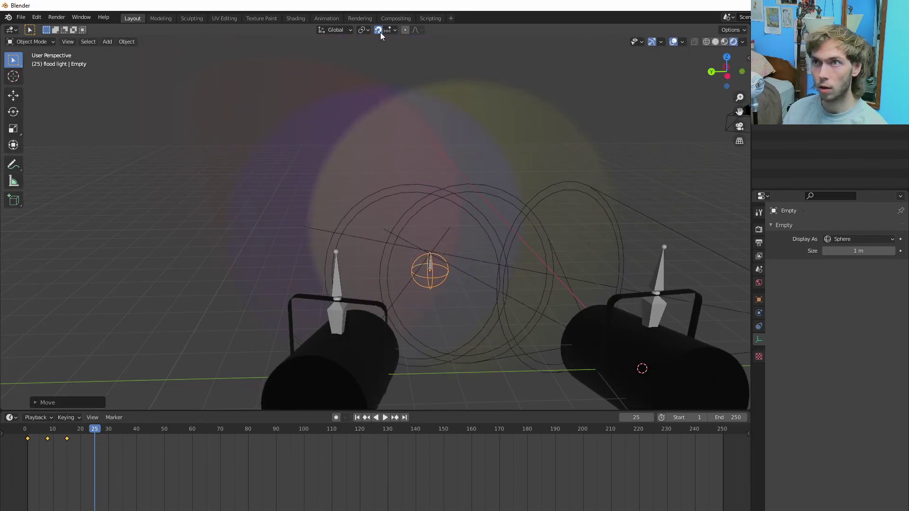
pyautogui.press('i')
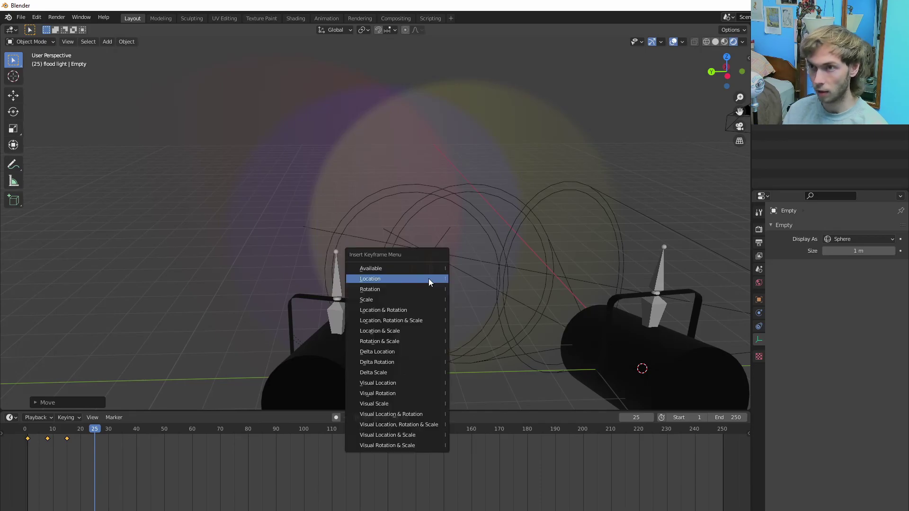
pyautogui.click(428, 279)
# - Return to frame 1 and play the animation past the last keyframe to check how the lights follow the empty
pyautogui.hotkey('shift', 'Left')
pyautogui.press('space')
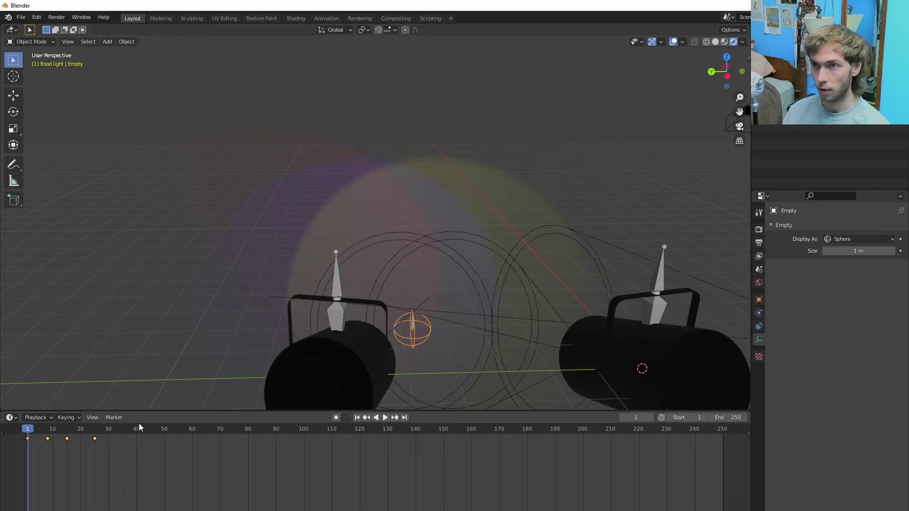
pyautogui.press('space')
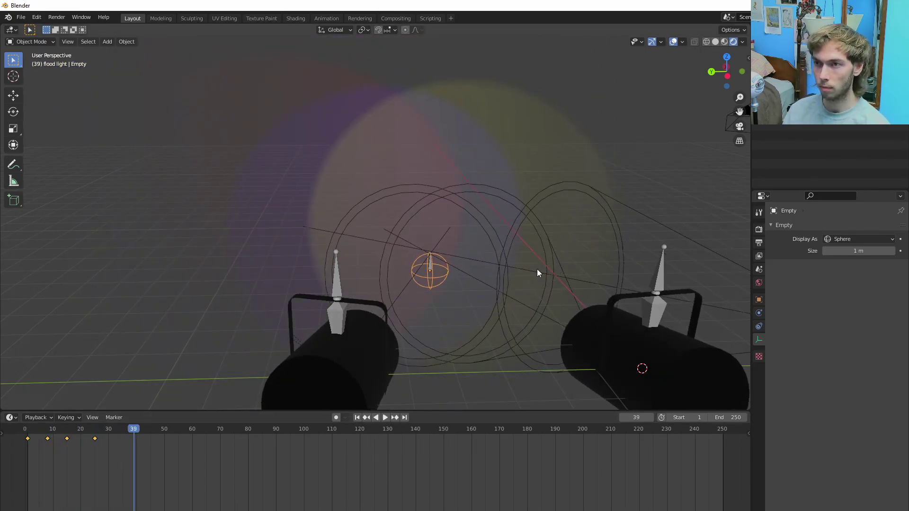